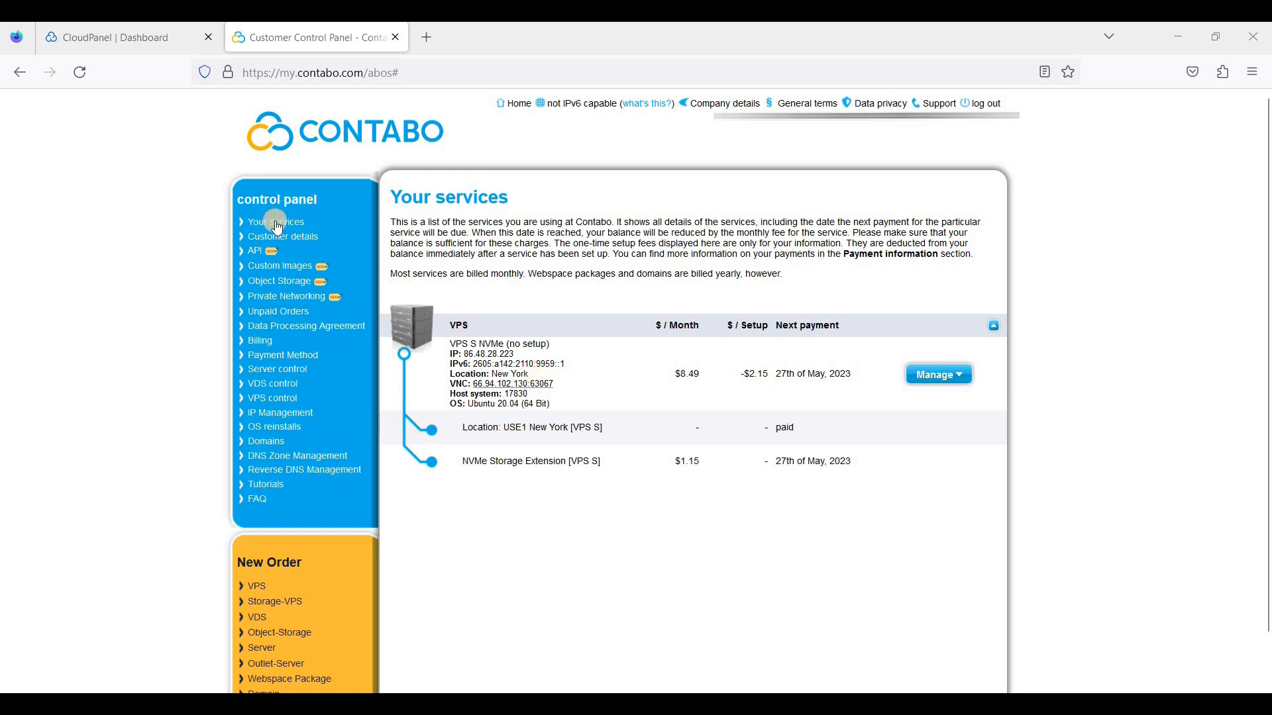
Check the VPS details in the Contabo tab and return to the CloudPanel dashboard.
left_click(146, 46)
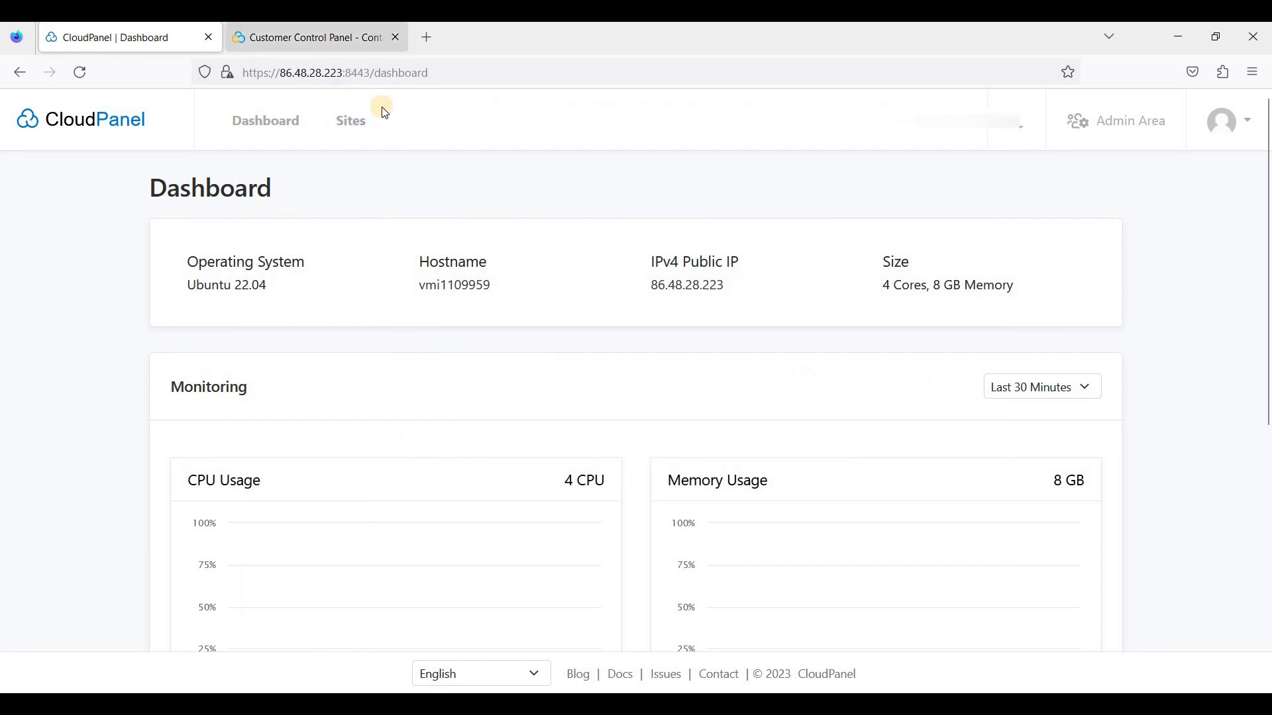
left_click(318, 36)
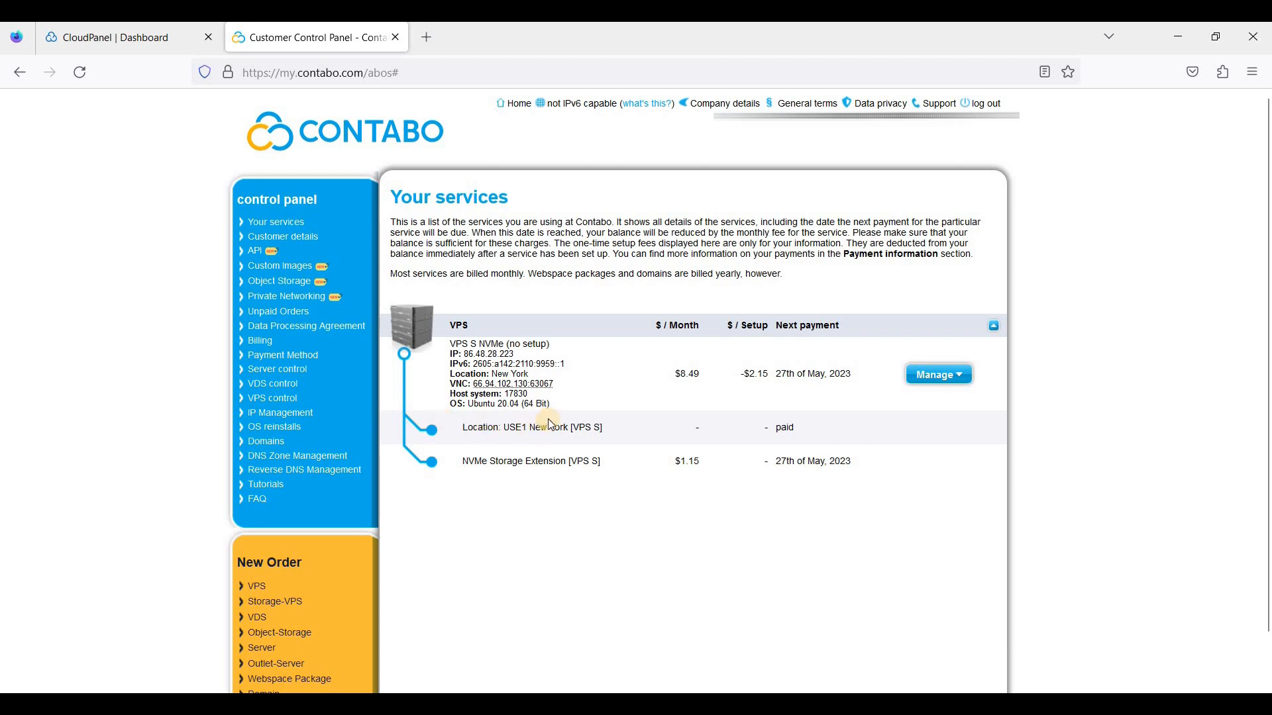
left_click(109, 36)
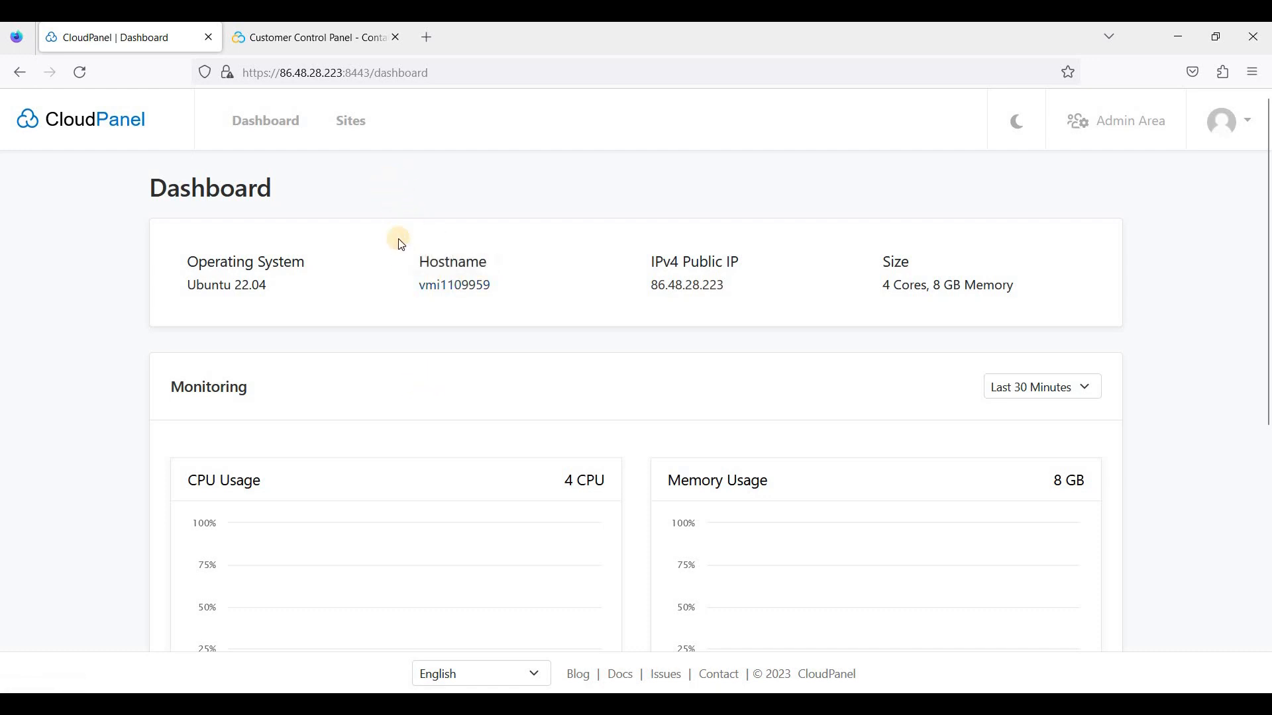
Start a new PHP site with Joomla 4 as the application and domain webshanks.store.
left_click(352, 120)
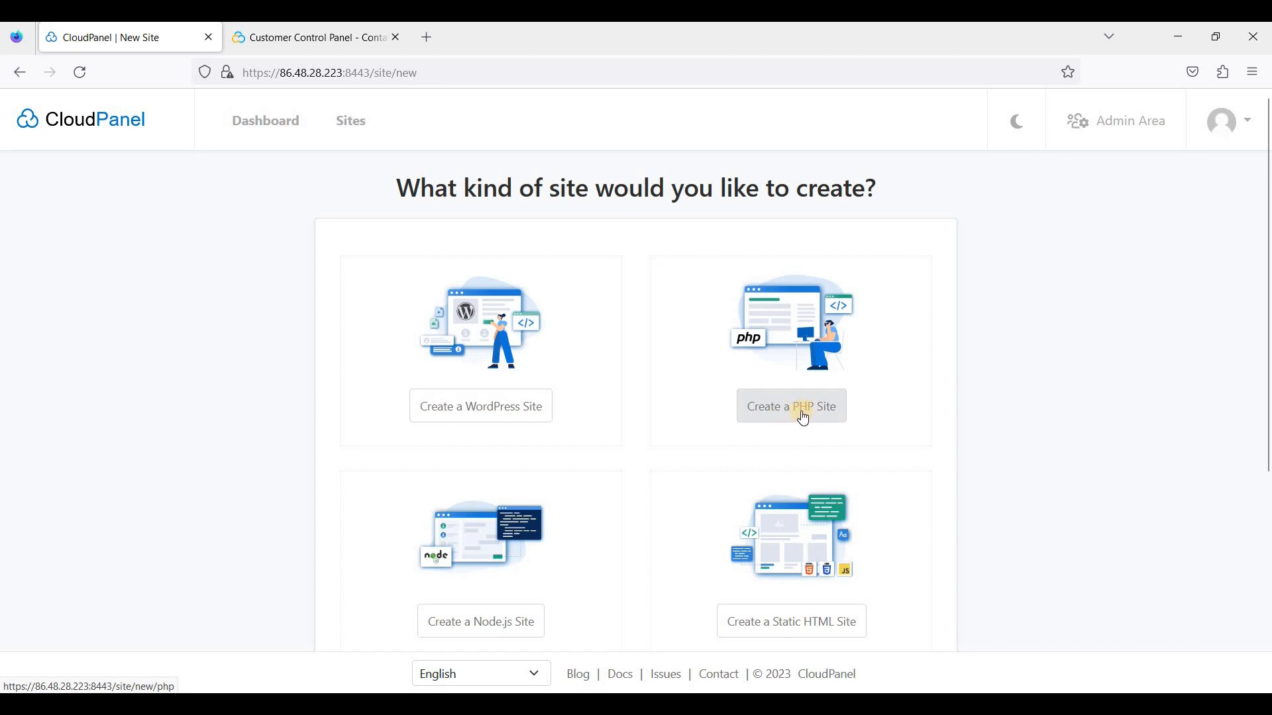
left_click(806, 411)
left_click(485, 284)
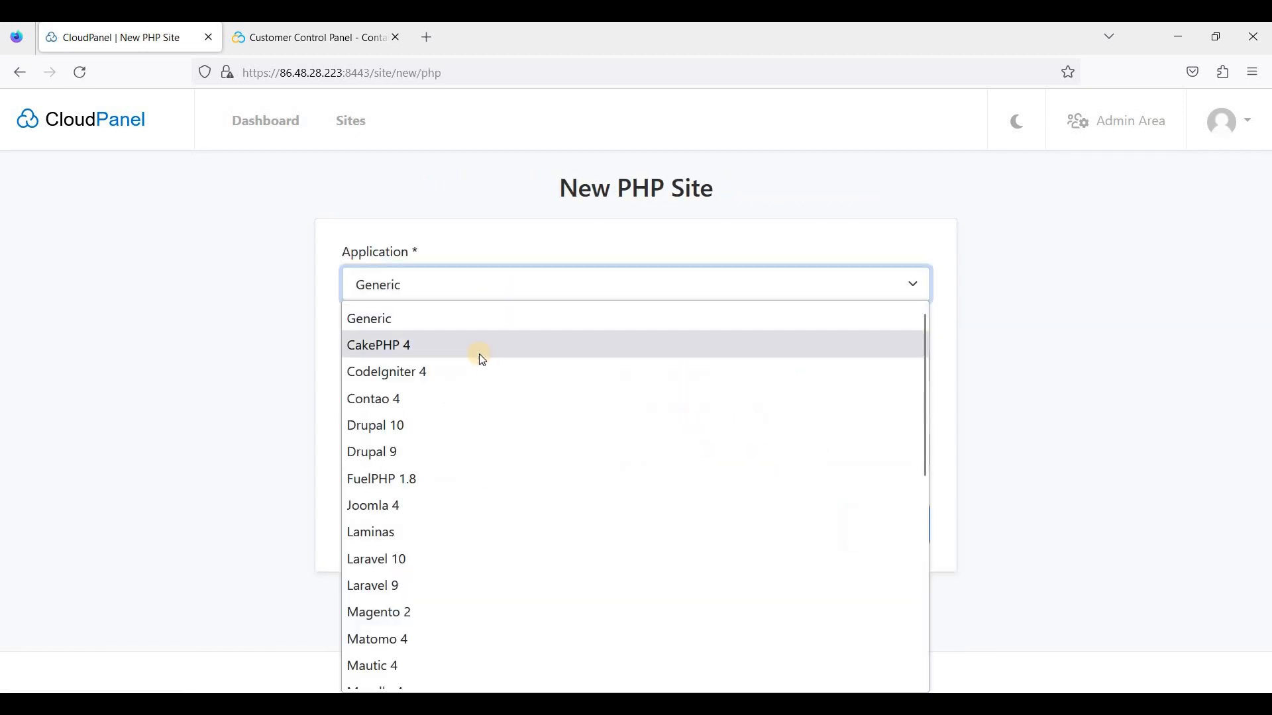
scroll(408, 427, "down", 2)
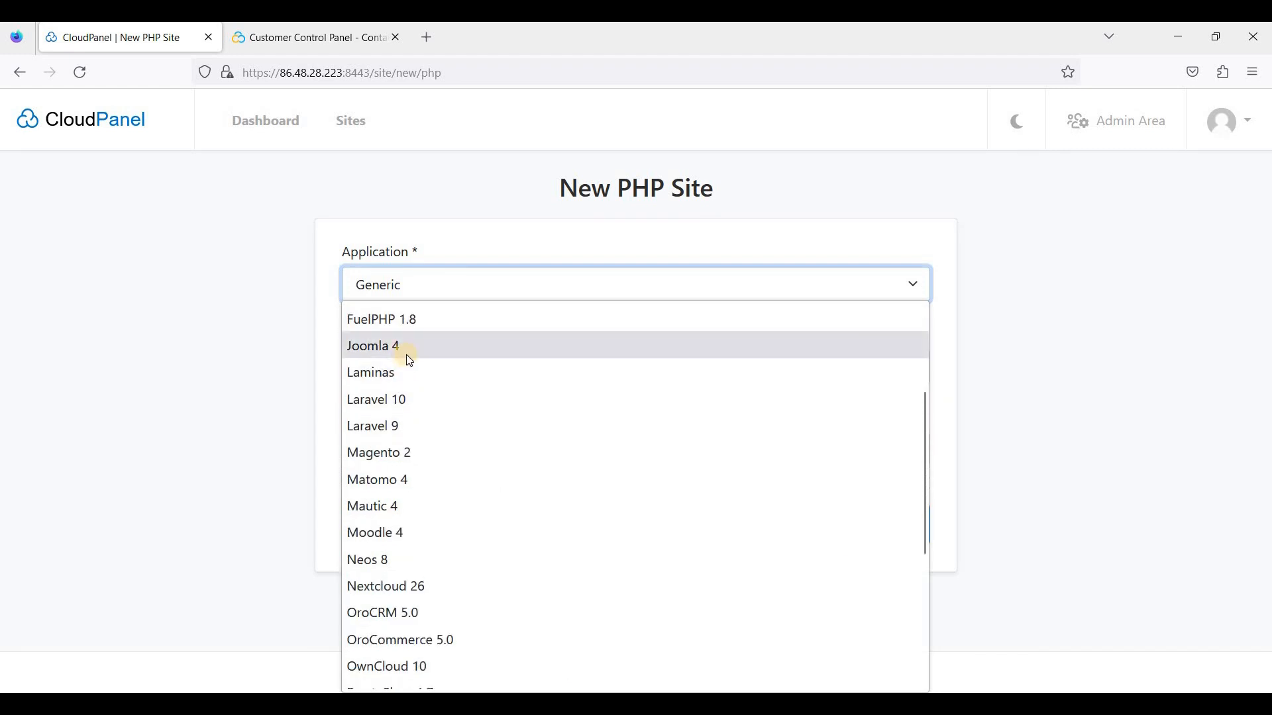
left_click(406, 350)
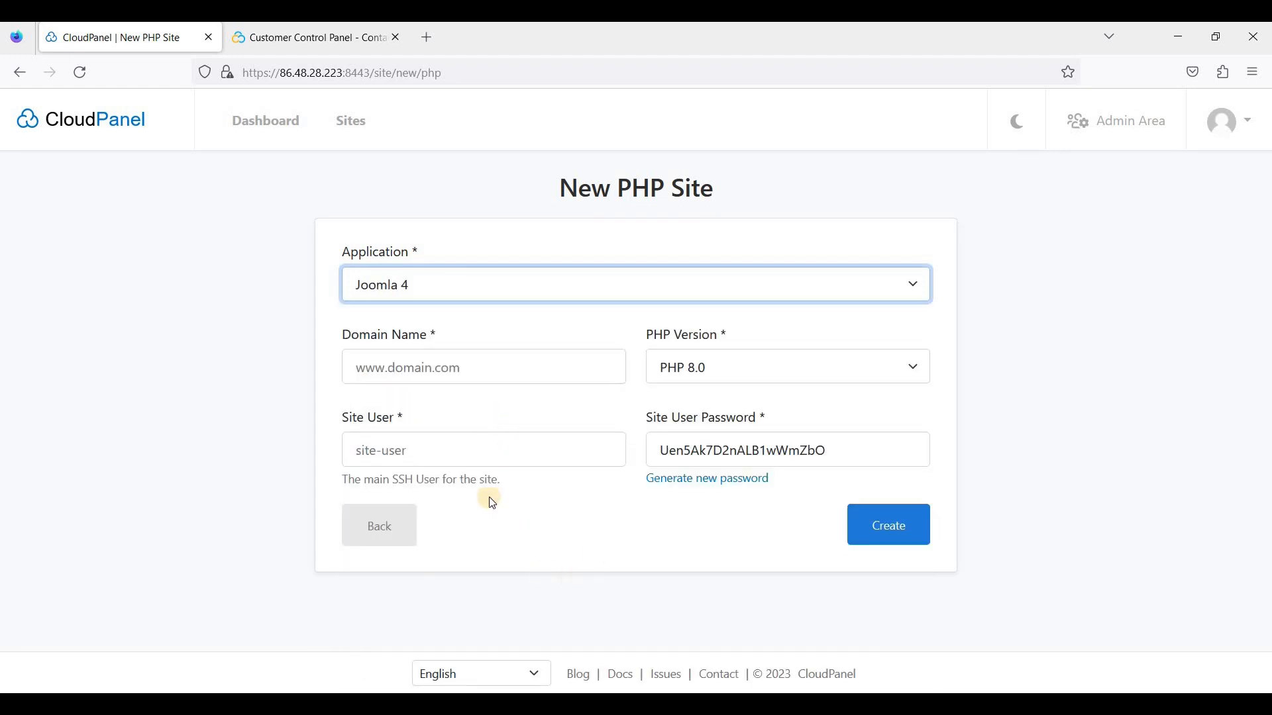
left_click(464, 368)
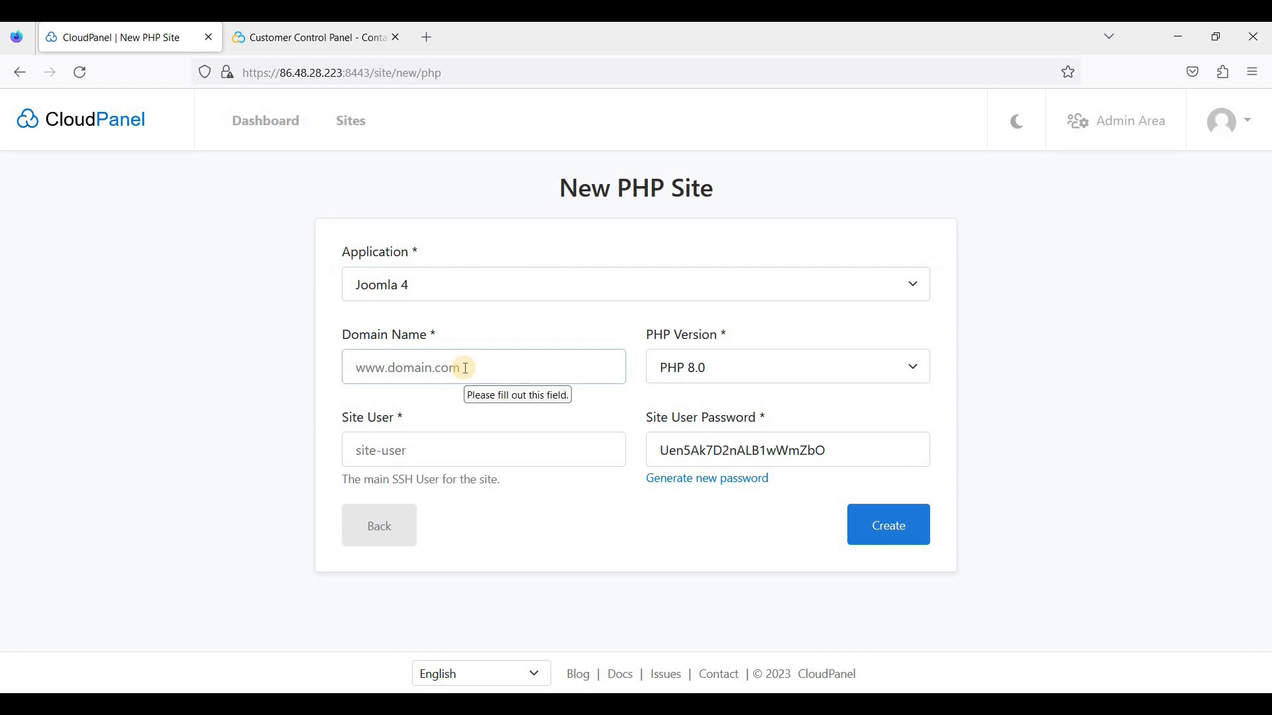
type("webshanks")
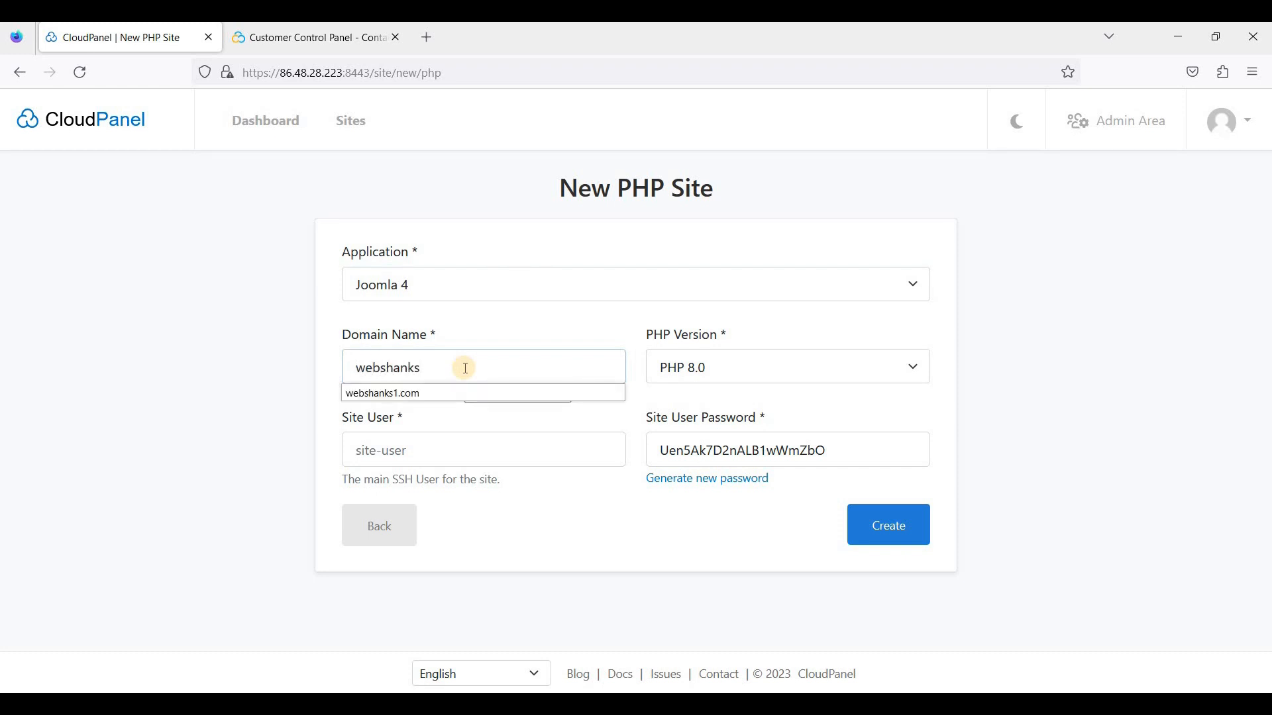
type(".store")
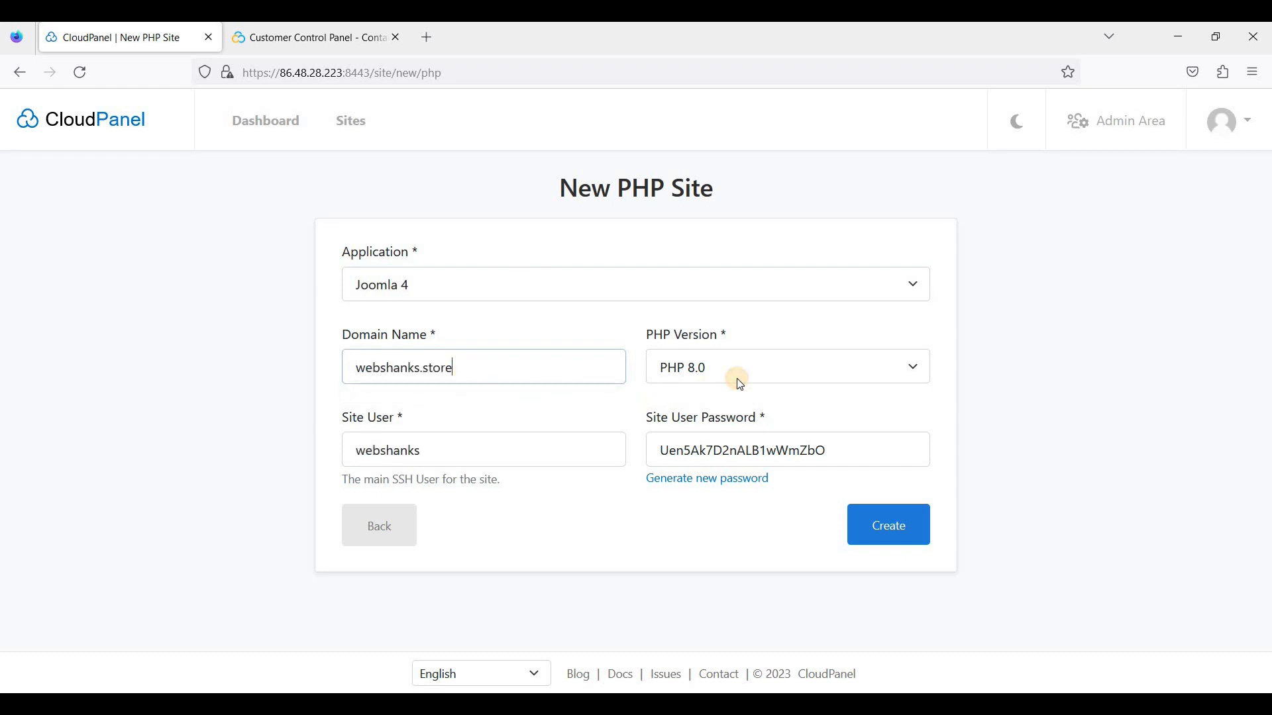
Choose PHP 8.1, copy the generated site user password, and create the site.
left_click(736, 367)
left_click(670, 429)
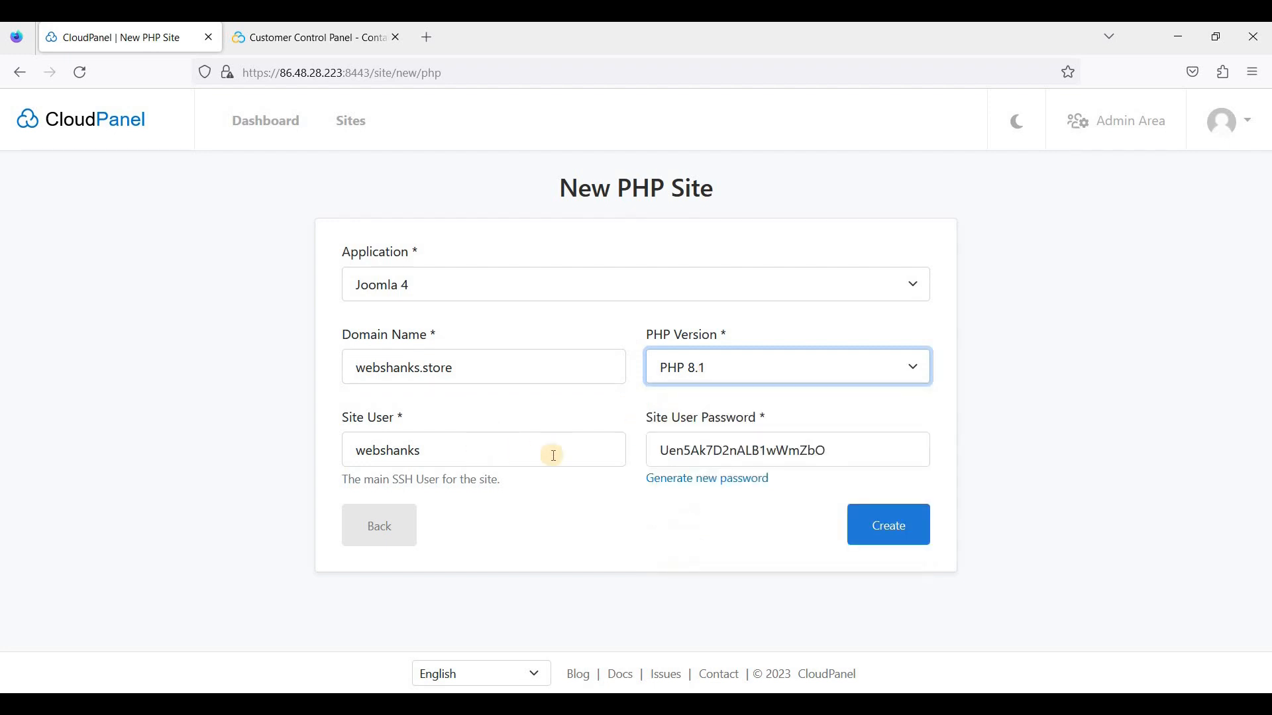
left_click_drag(835, 450, 610, 457)
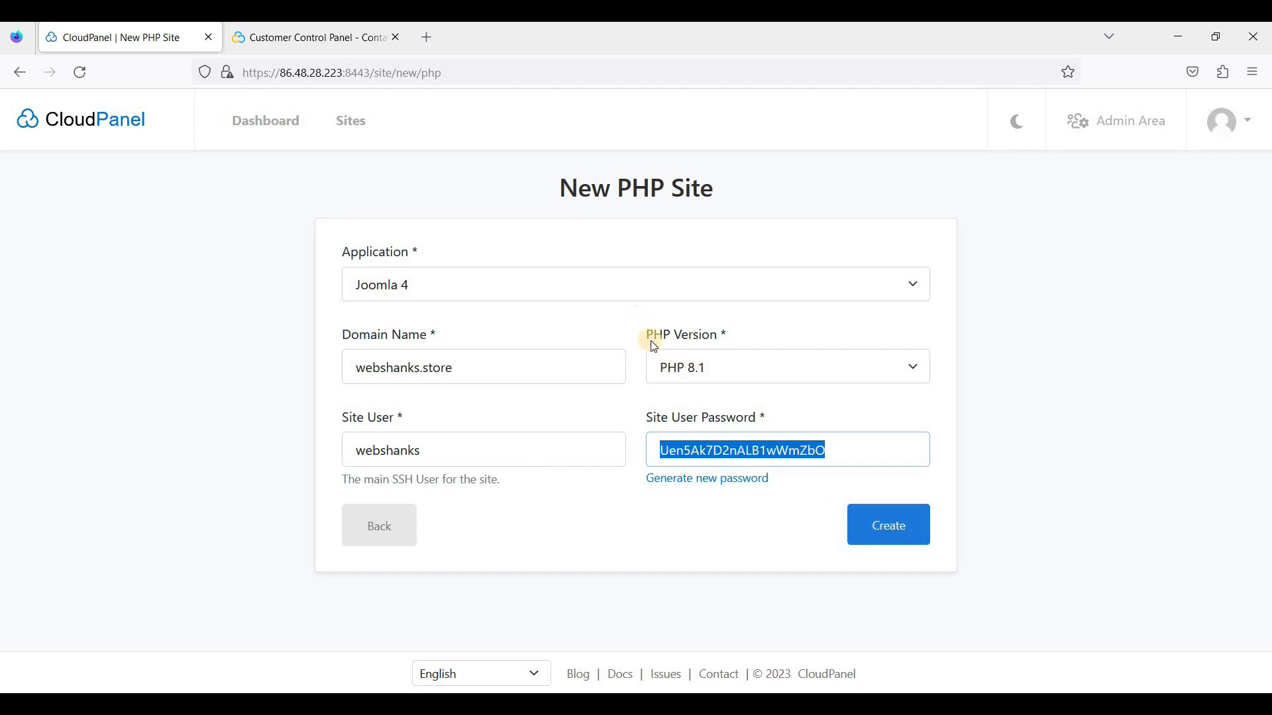
left_click(892, 537)
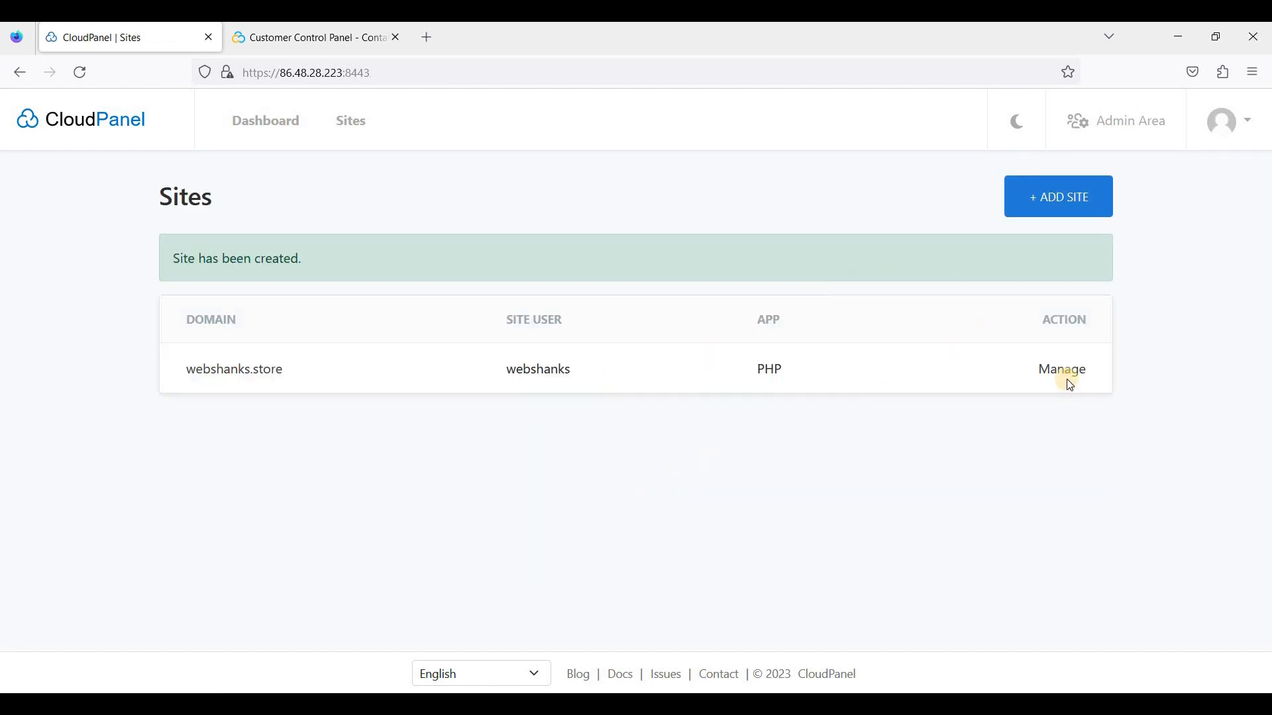
Manage webshanks.store and start a new Let's Encrypt certificate from the SSL/TLS actions.
left_click(1061, 368)
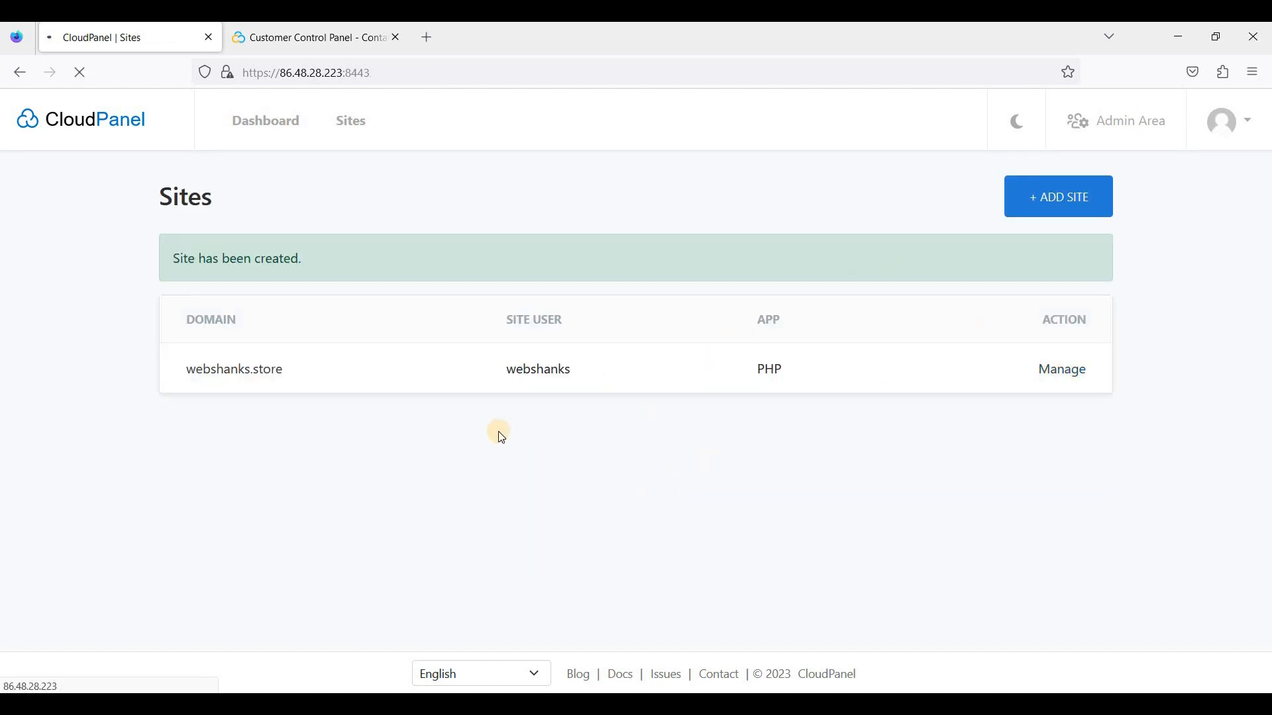
left_click(436, 268)
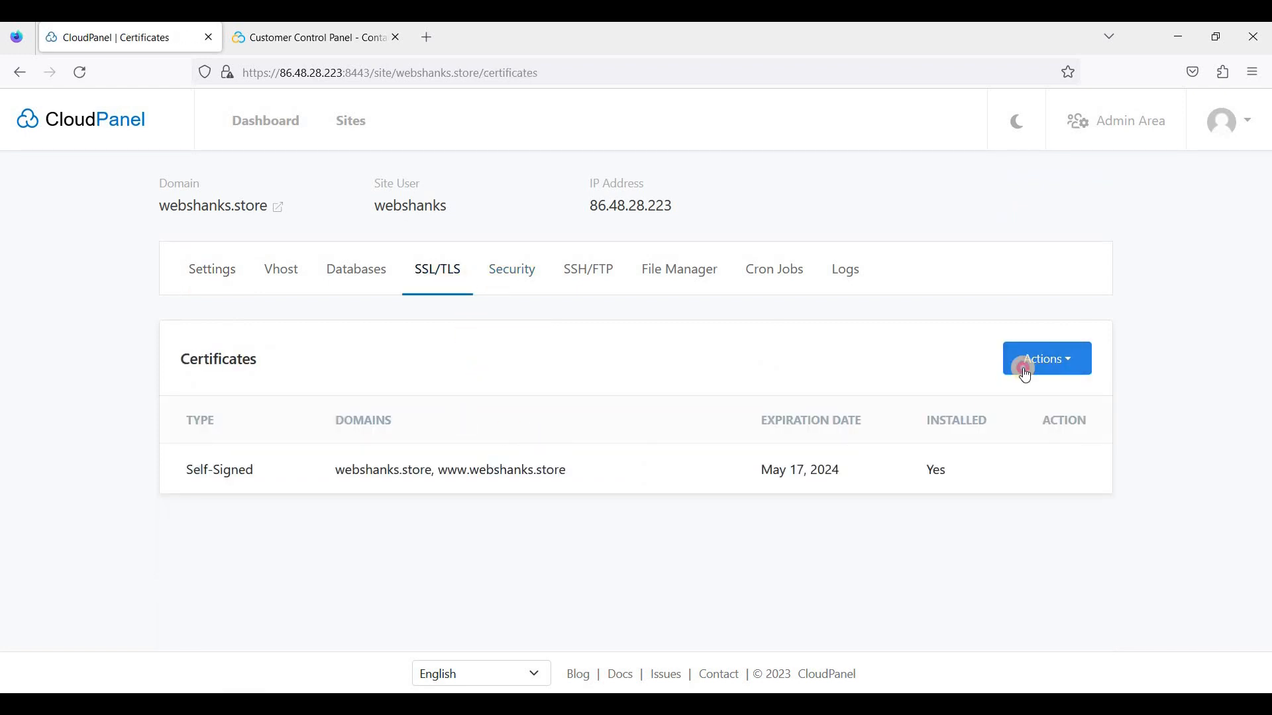
left_click(1024, 362)
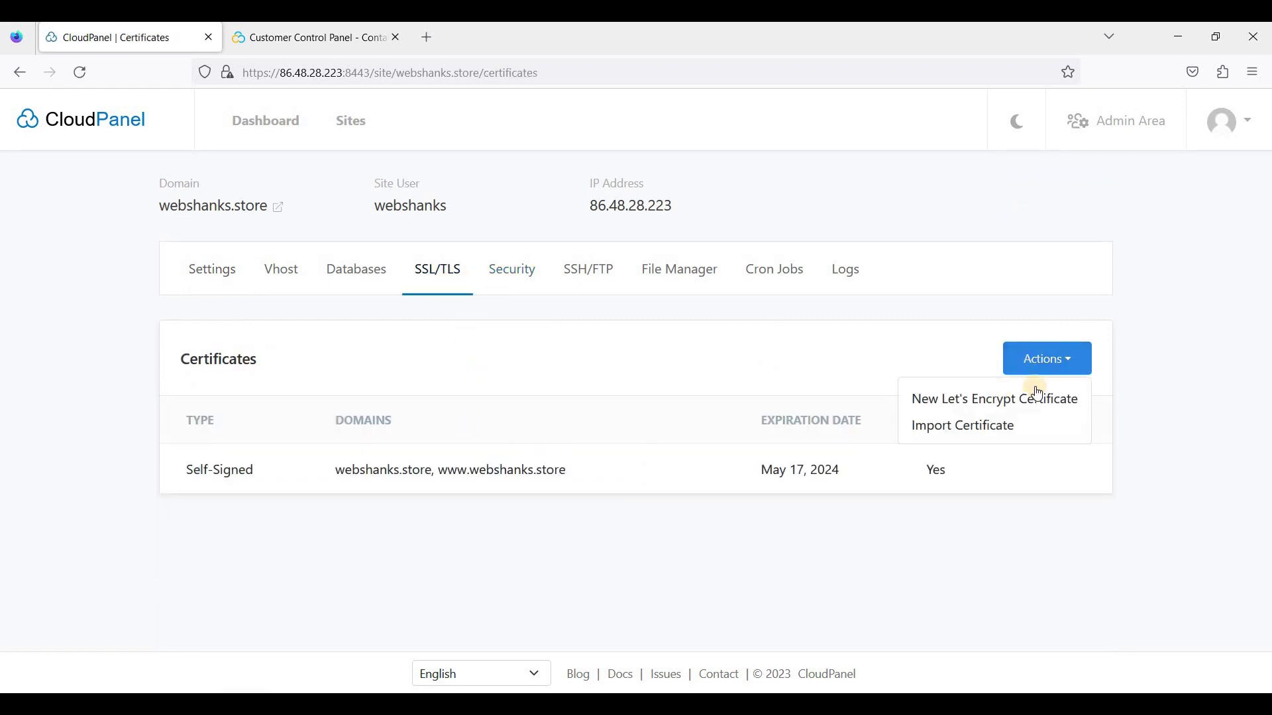
left_click(962, 402)
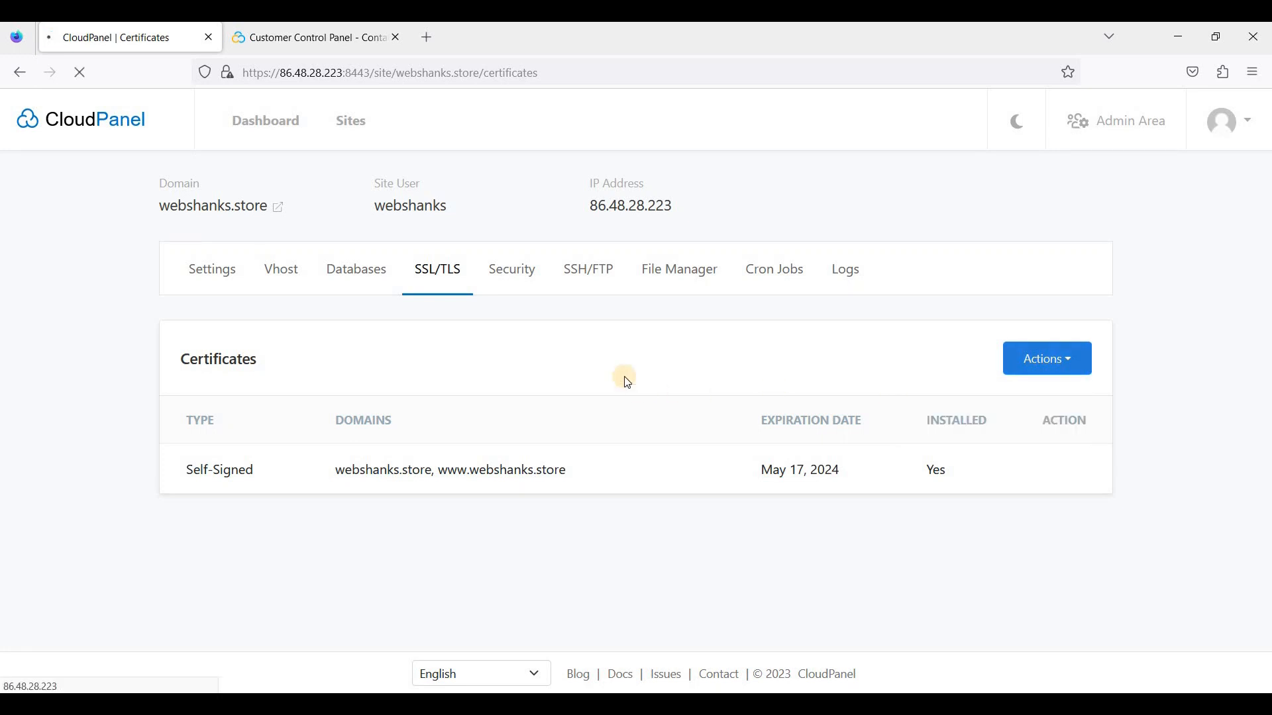
scroll(529, 435, "down", 1)
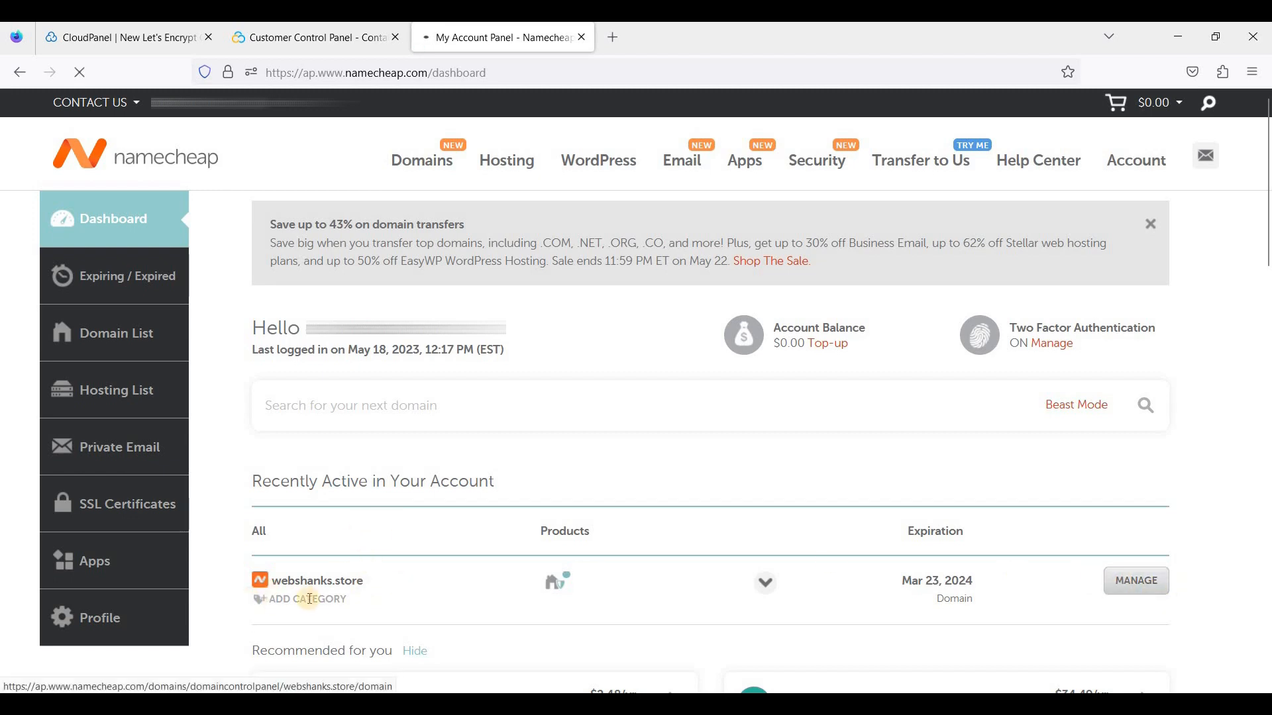
Switch webshanks.store to Namecheap BasicDNS and go to its Advanced DNS records.
left_click(323, 585)
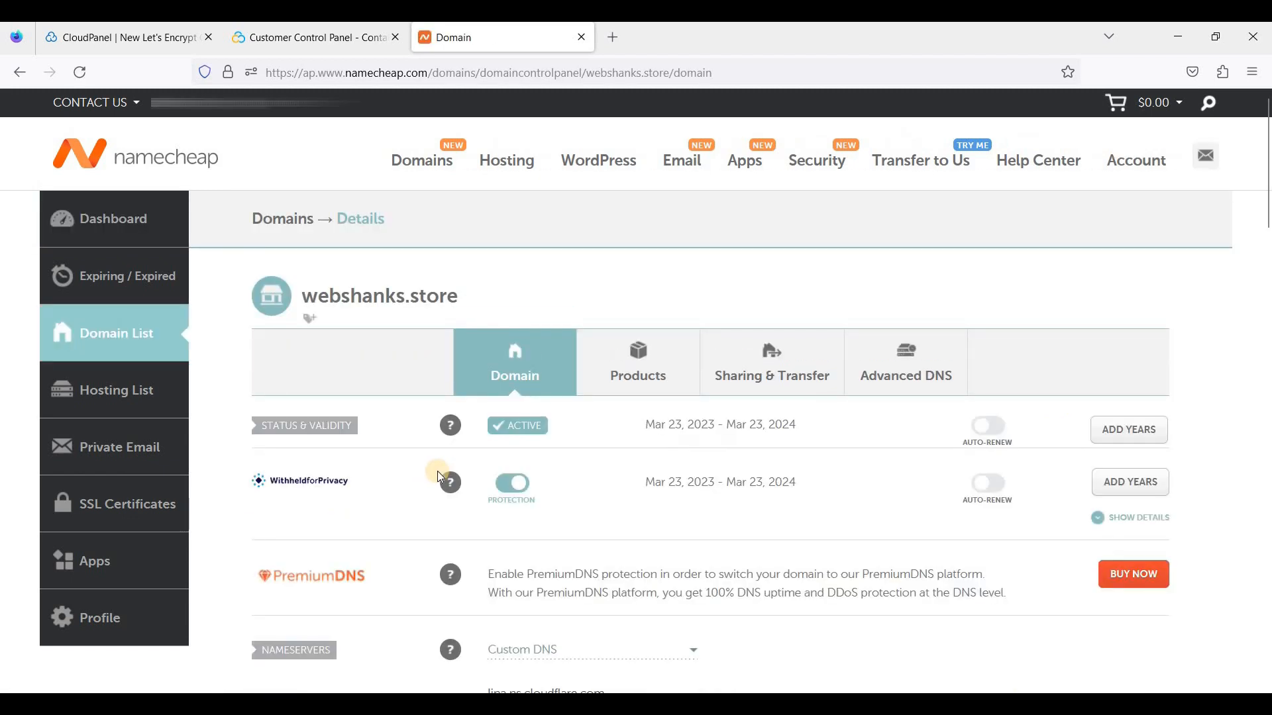
scroll(437, 472, "down", 2)
left_click(608, 562)
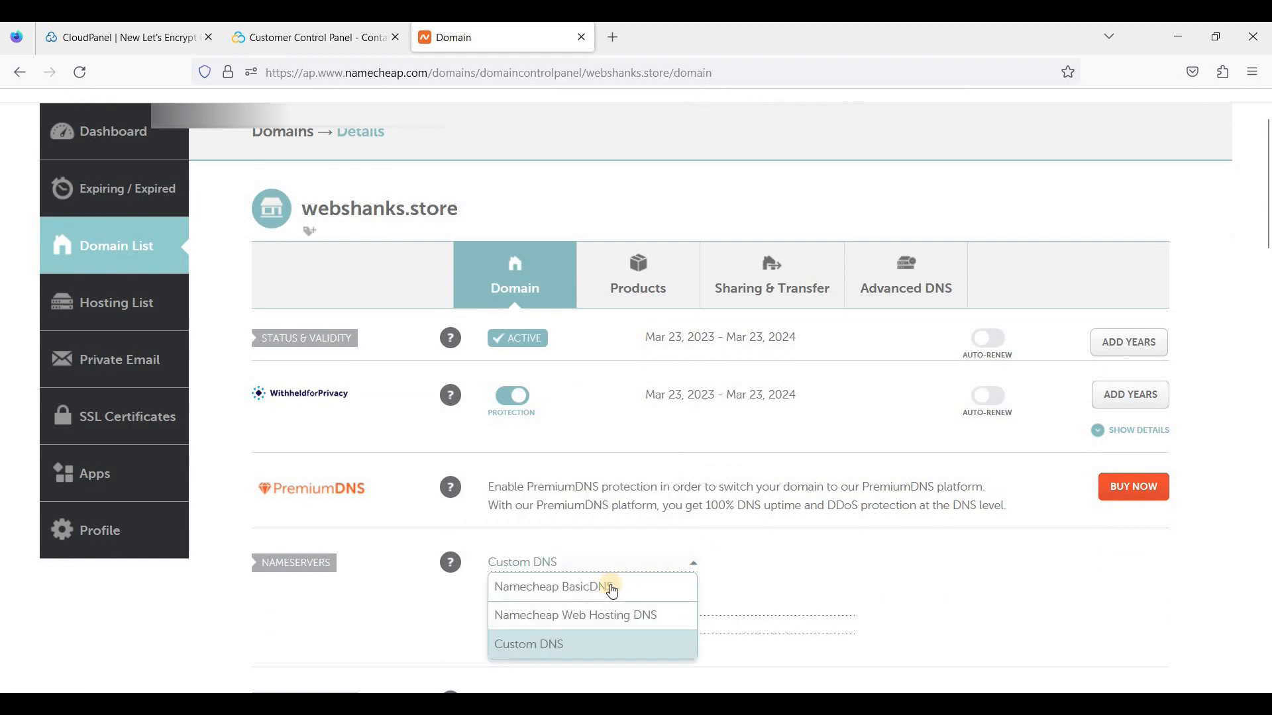
left_click(613, 585)
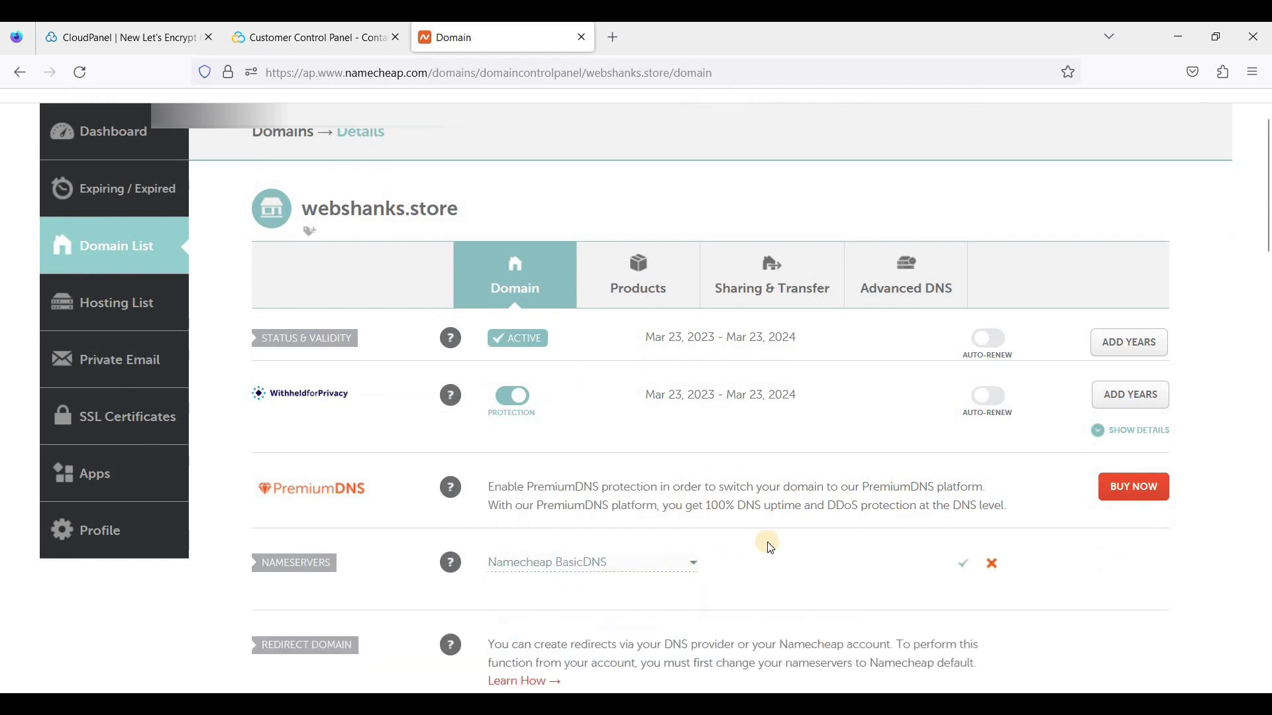
left_click(959, 564)
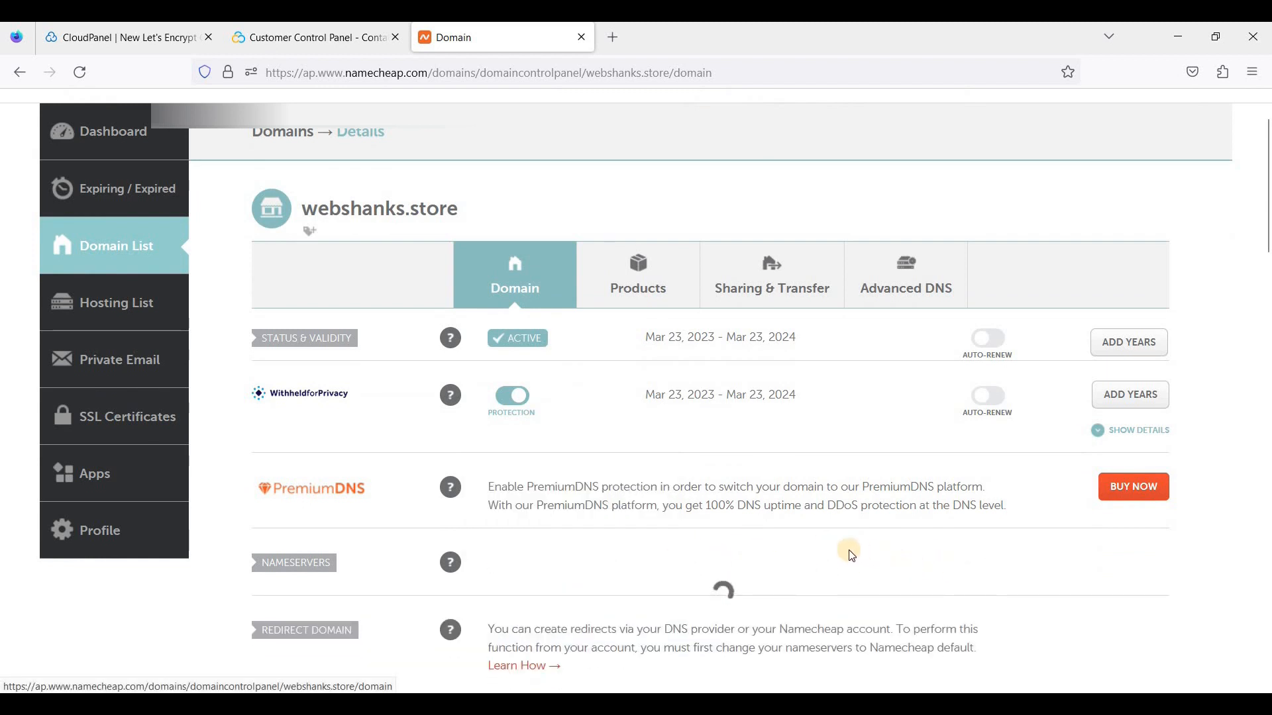
left_click(901, 293)
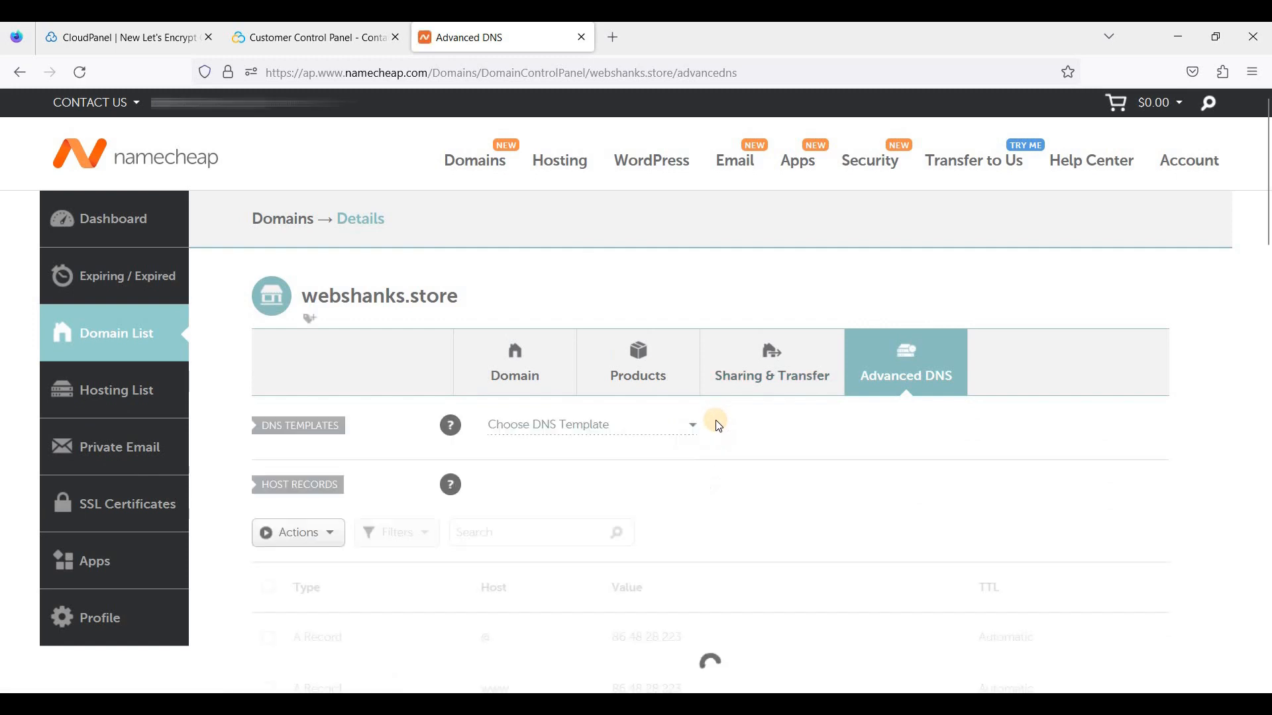
scroll(653, 503, "down", 1)
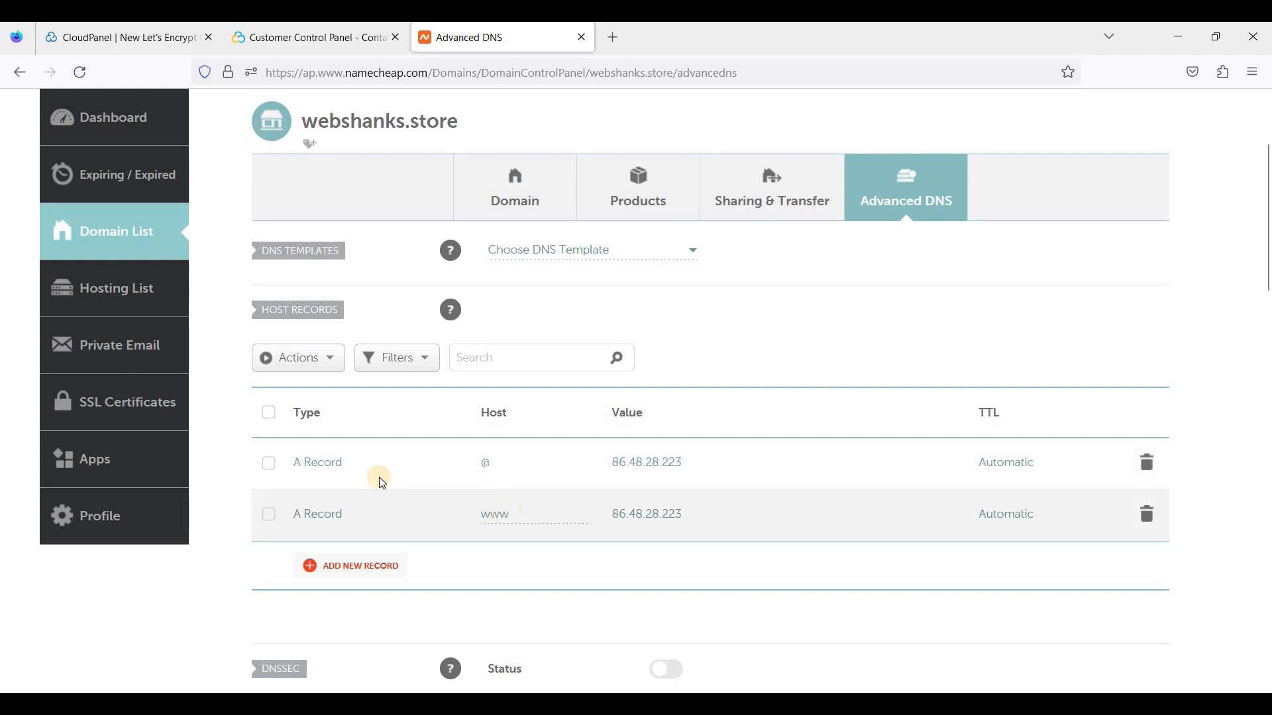
Add an A record with its host and IP address 86.48.28.223.
left_click(379, 570)
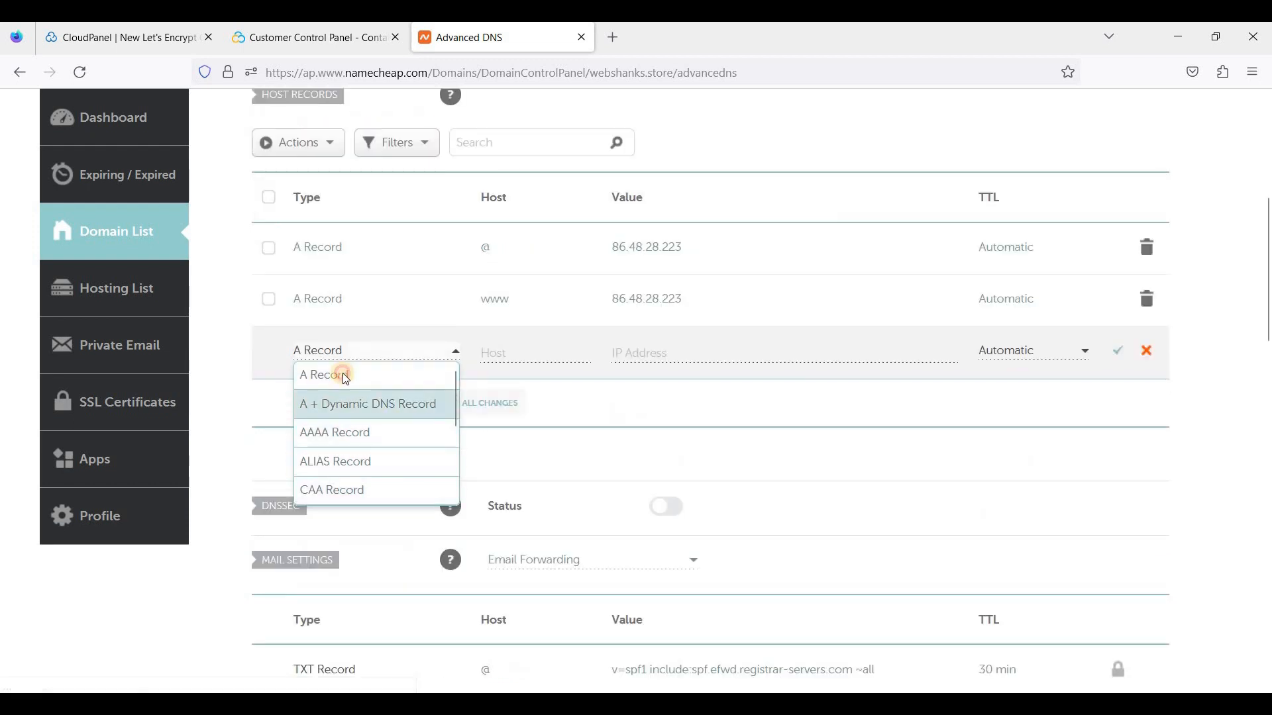
left_click(339, 376)
left_click(516, 353)
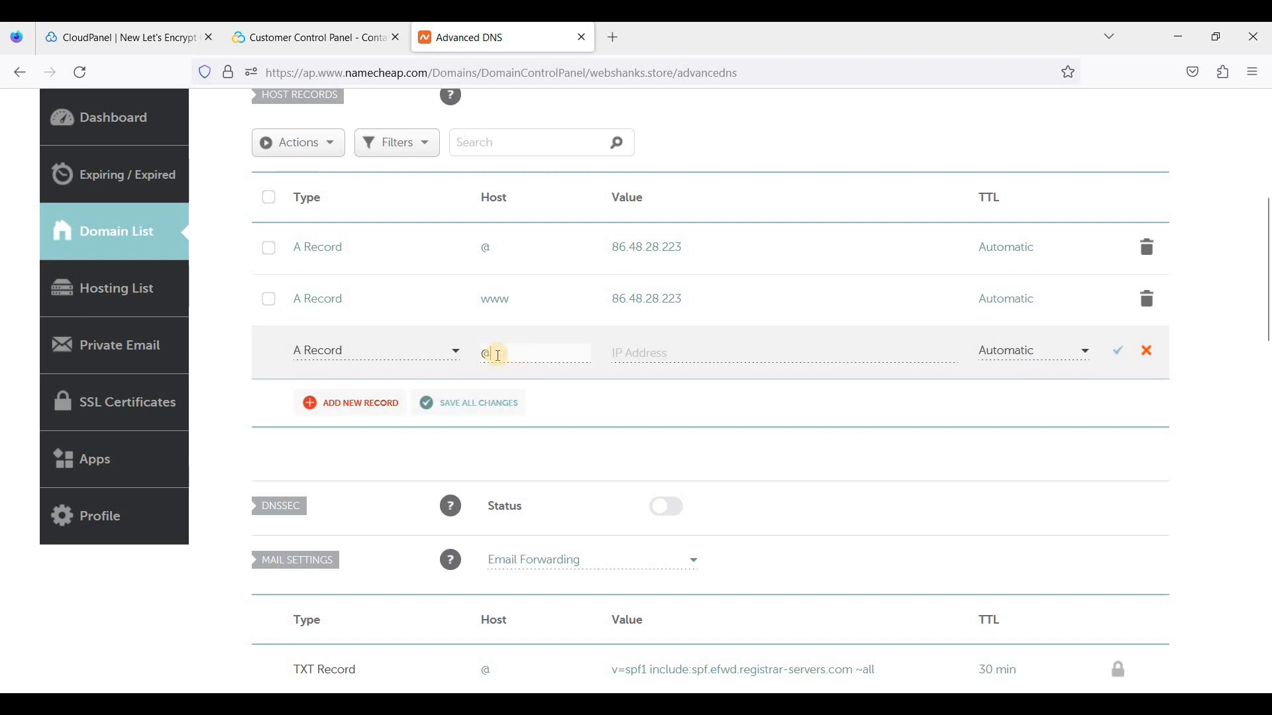
type("www")
left_click(675, 353)
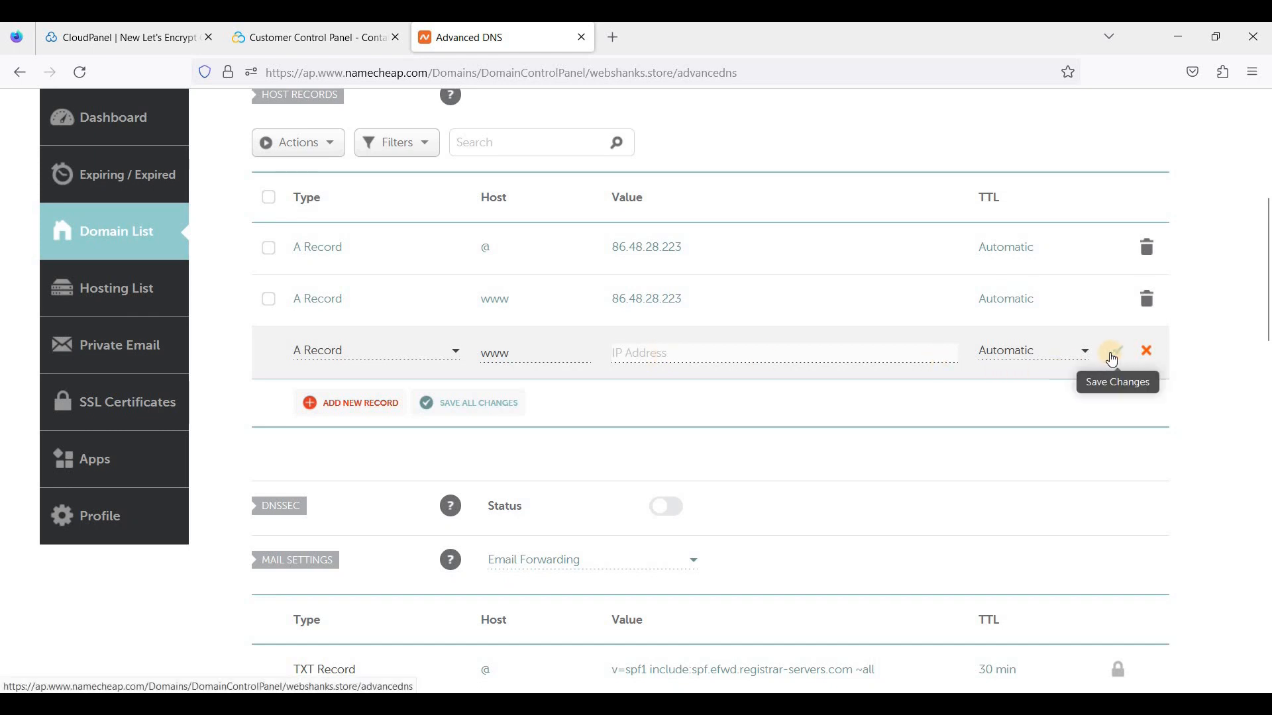
scroll(605, 463, "up", 2)
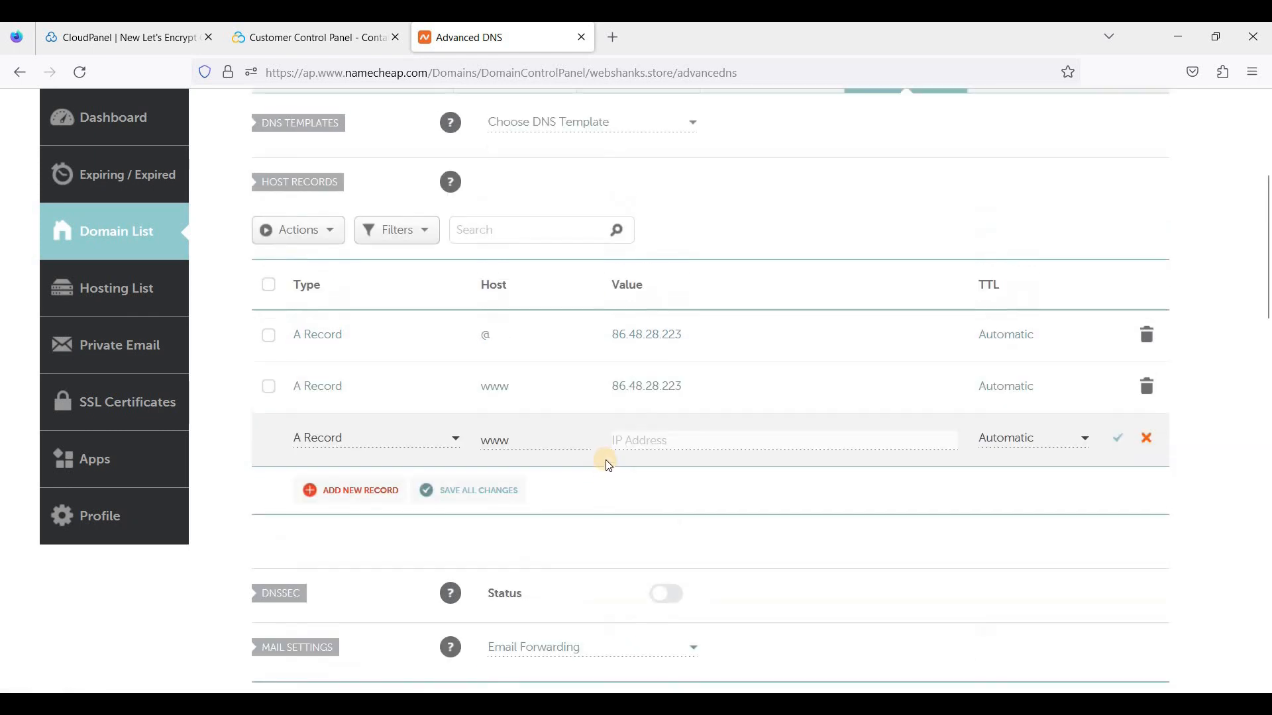
scroll(608, 461, "up", 2)
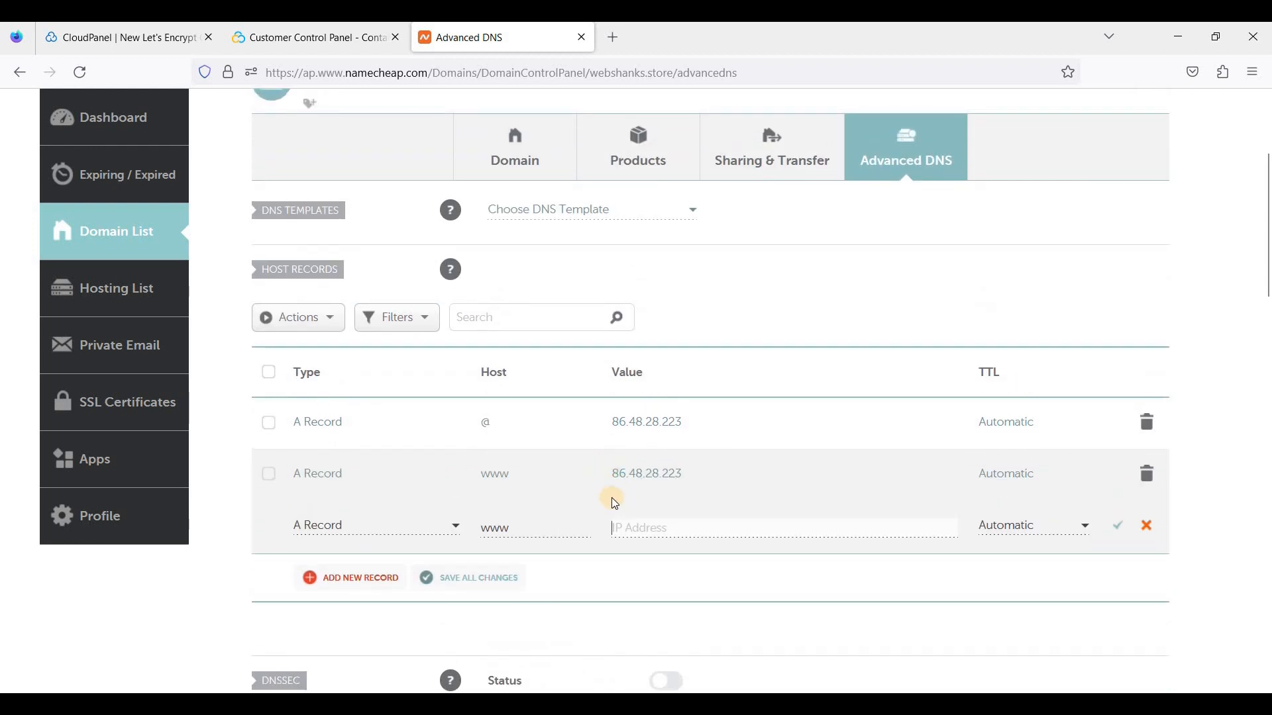
scroll(623, 502, "up", 2)
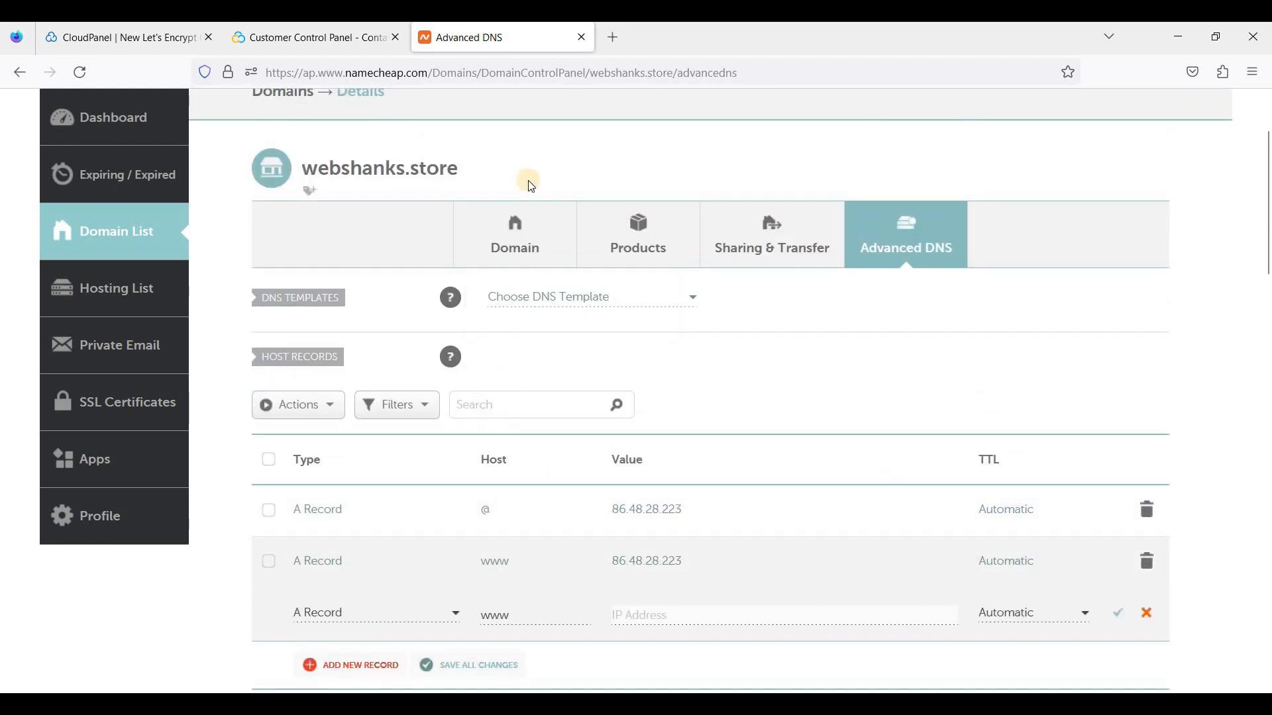
key("ctrl+Tab")
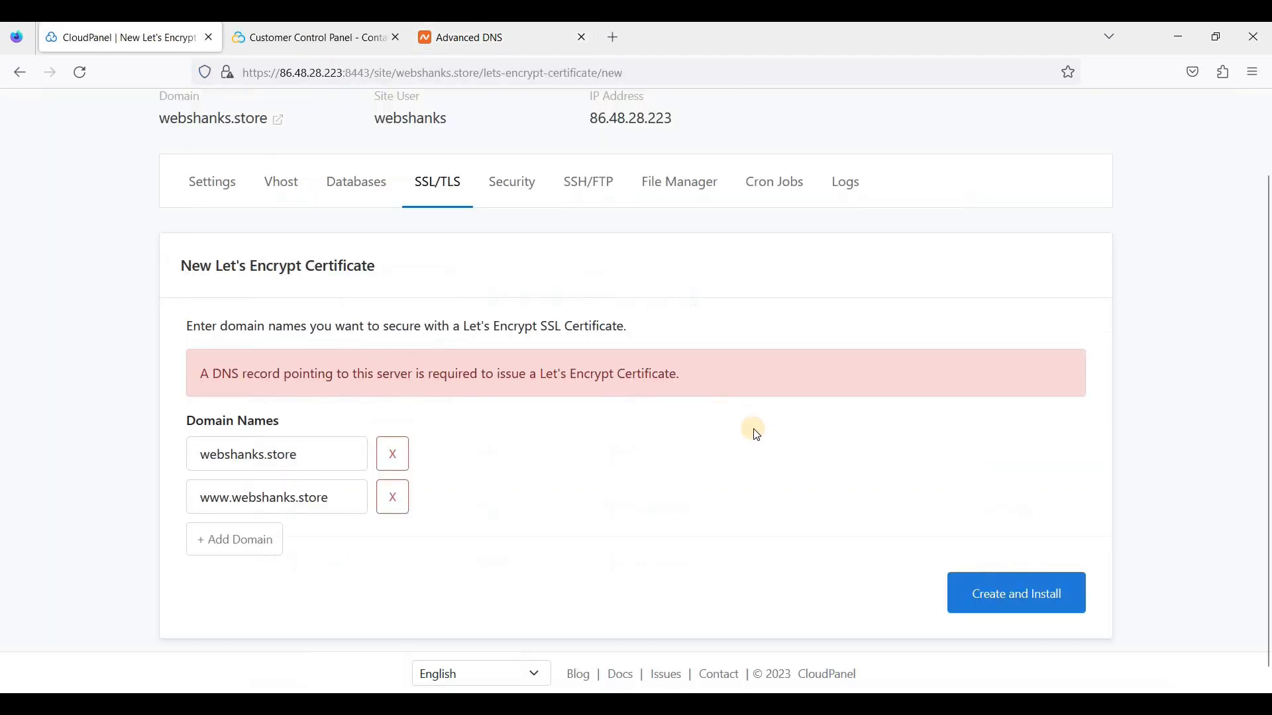
scroll(771, 447, "up", 2)
scroll(684, 440, "down", 2)
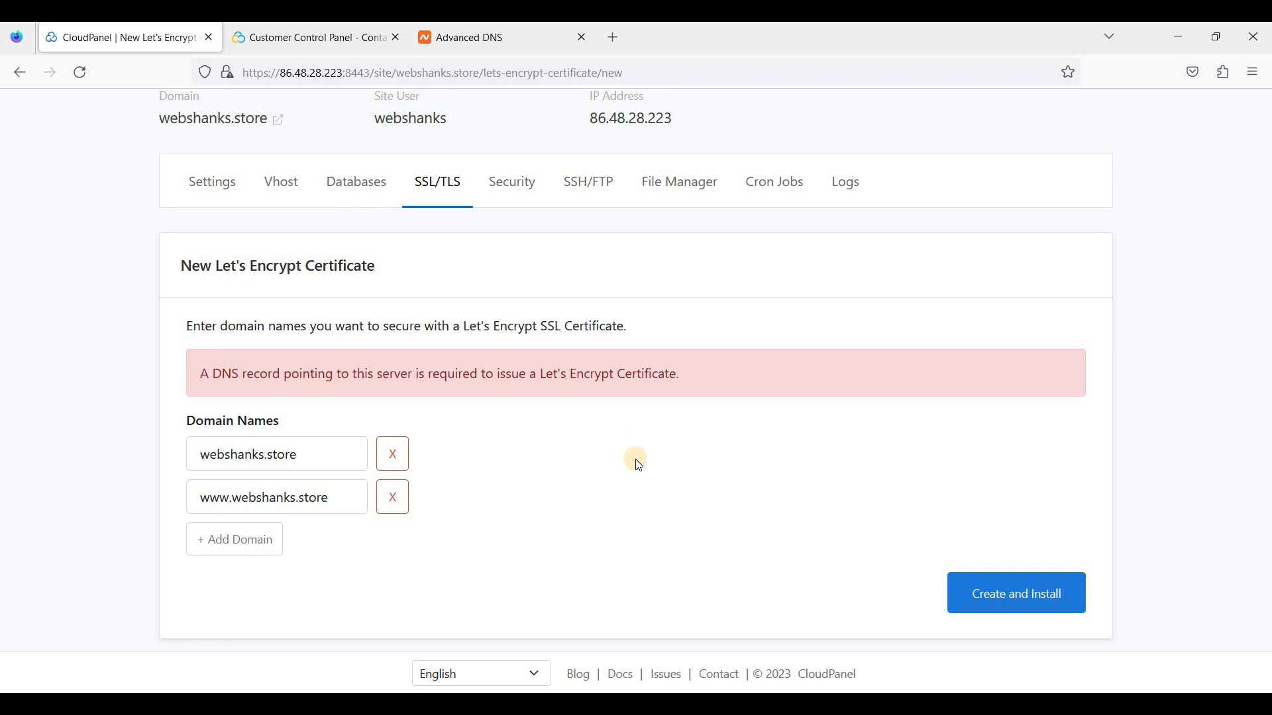
left_click(1006, 602)
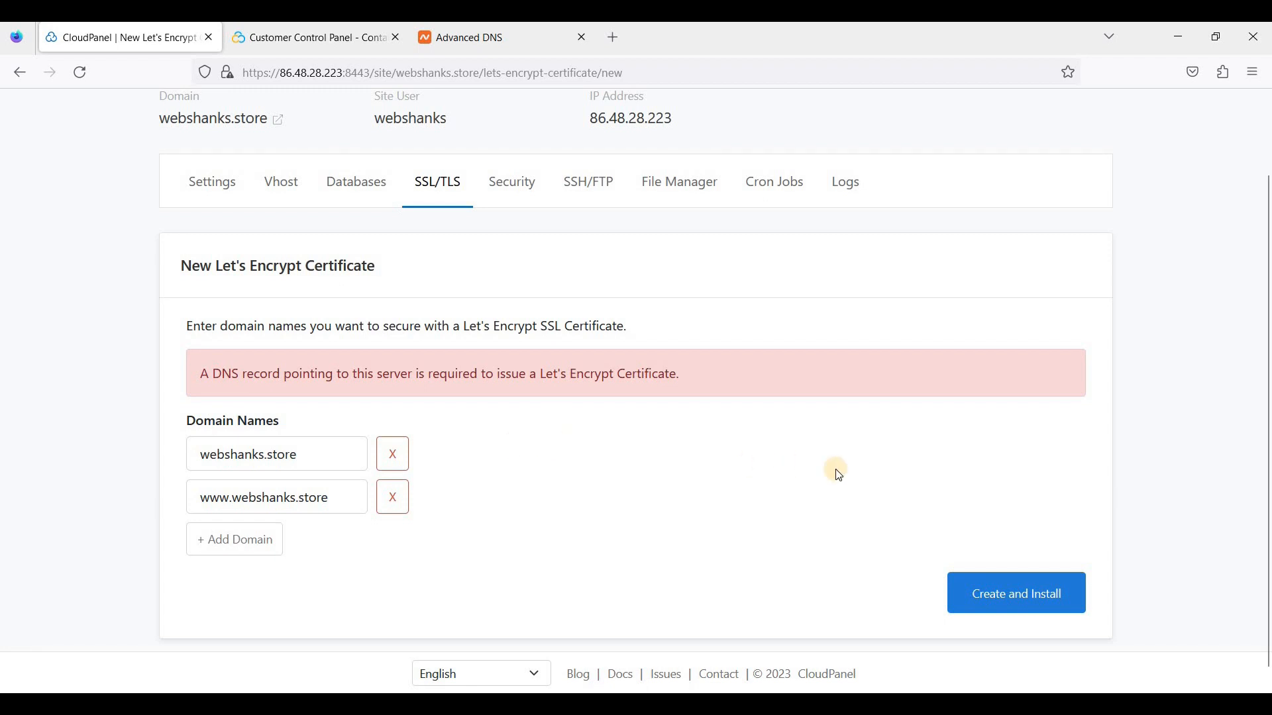
left_click(1031, 594)
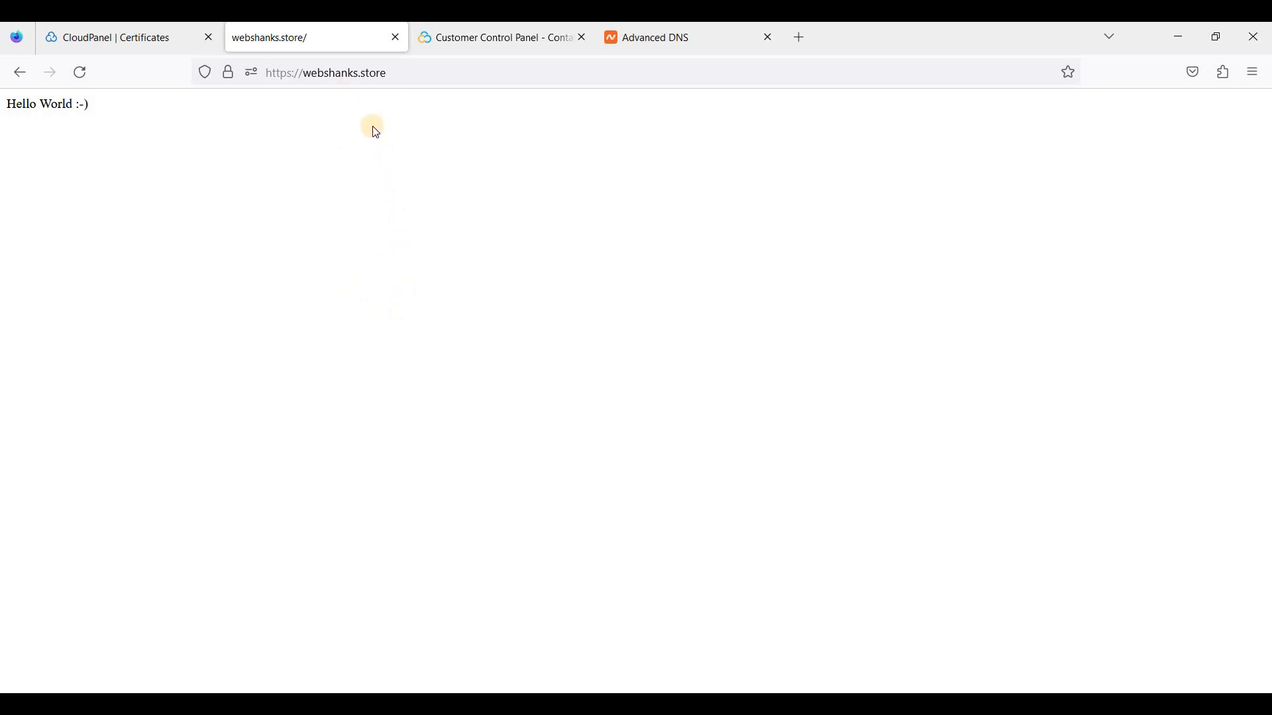
type("joomla.org")
Download the Joomla 4.3.1 full package zip from joomla.org.
key("Return")
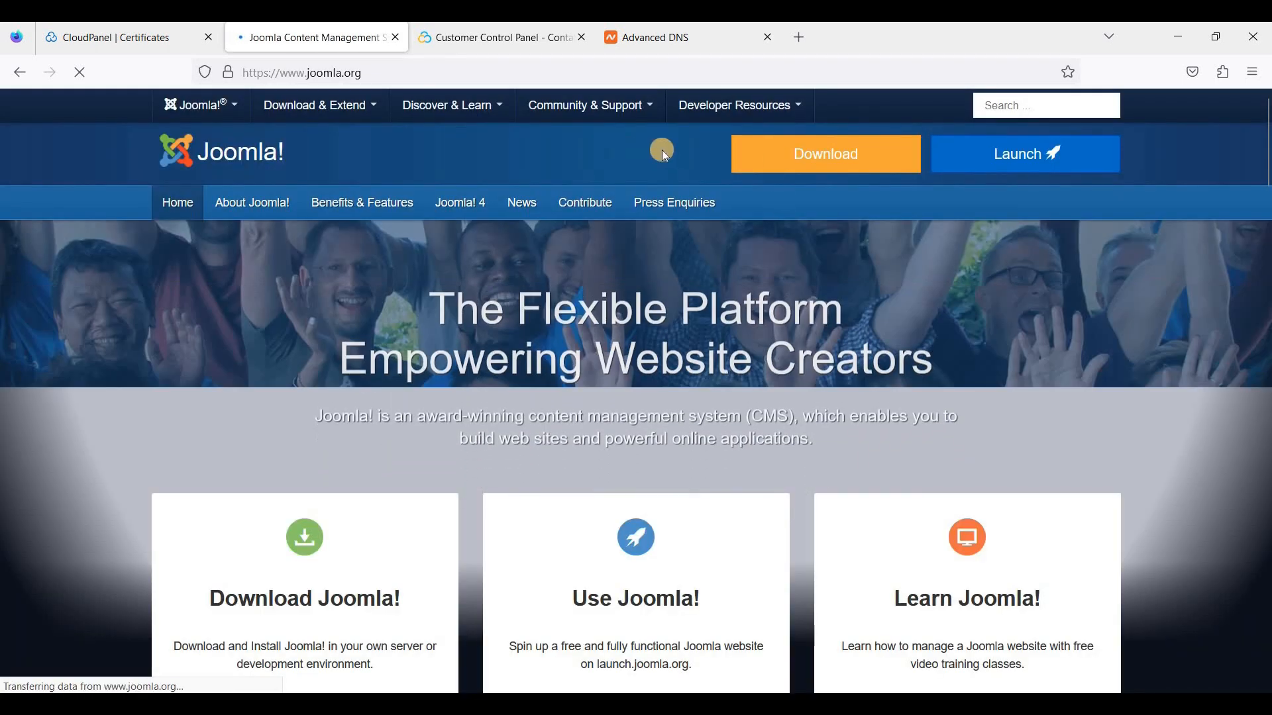
left_click(816, 154)
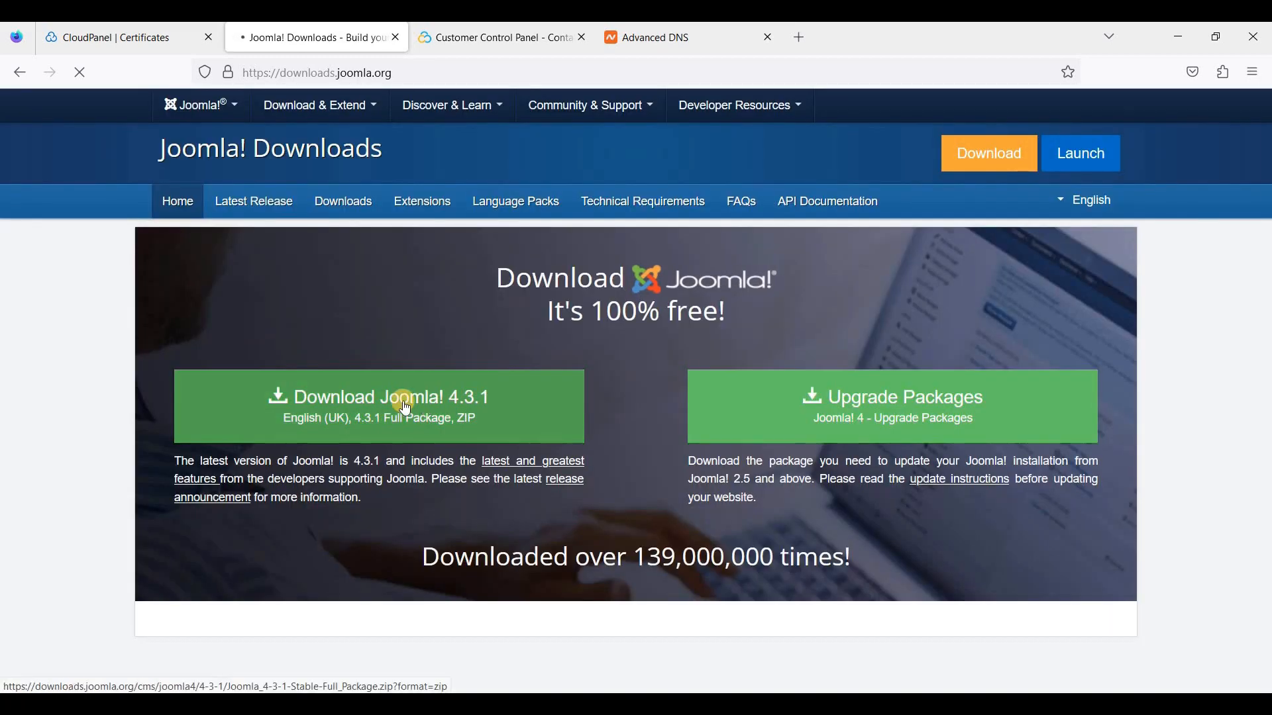
left_click(437, 425)
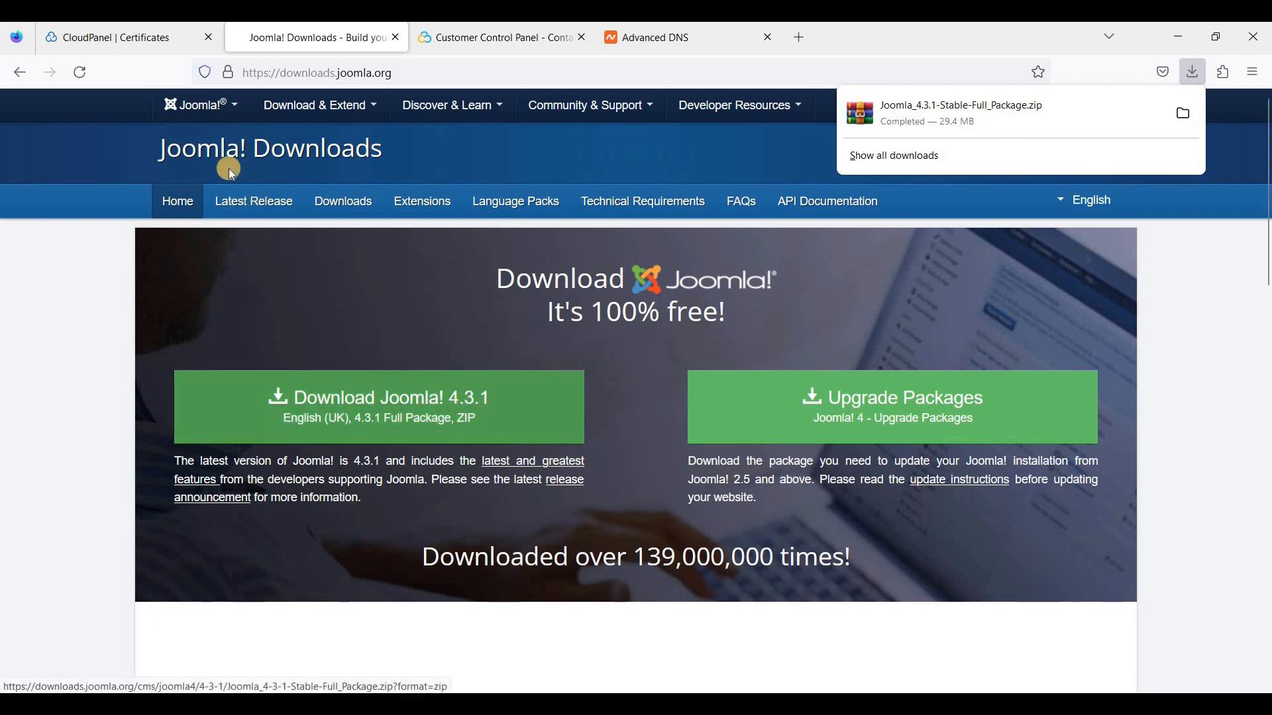
Add a database named joomla with its user name, copying the generated password.
left_click(132, 48)
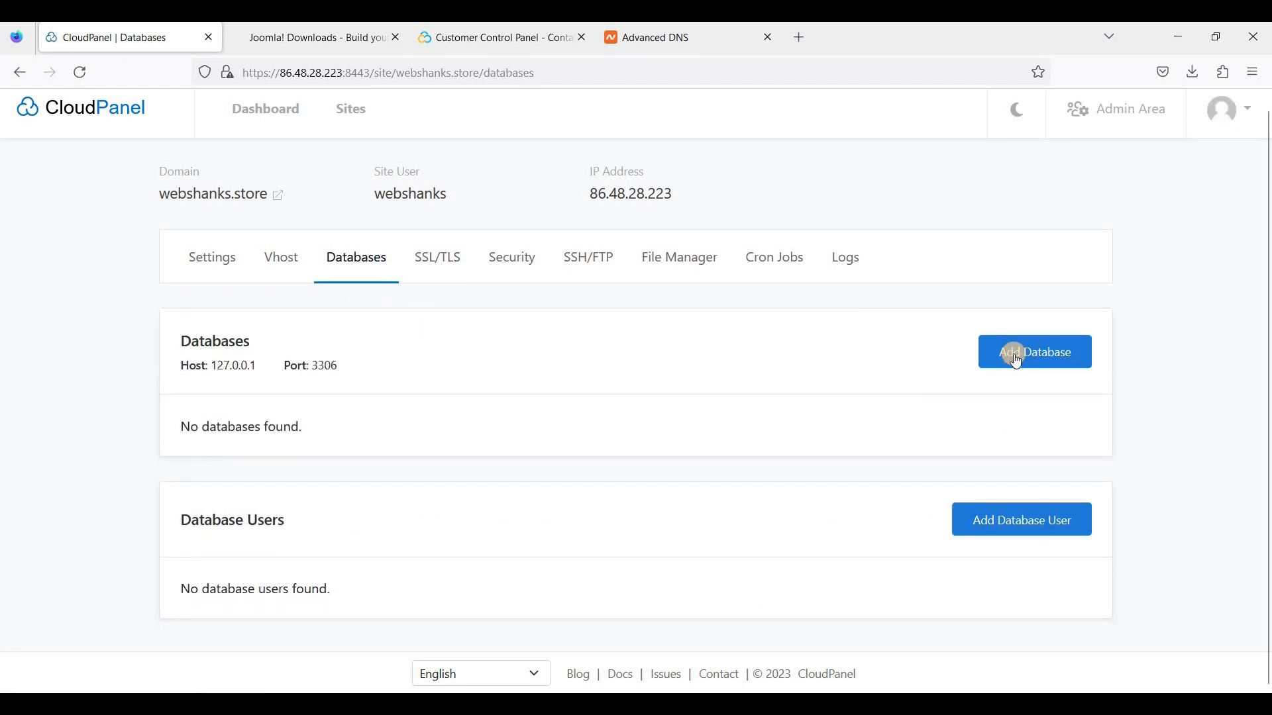
left_click(1014, 356)
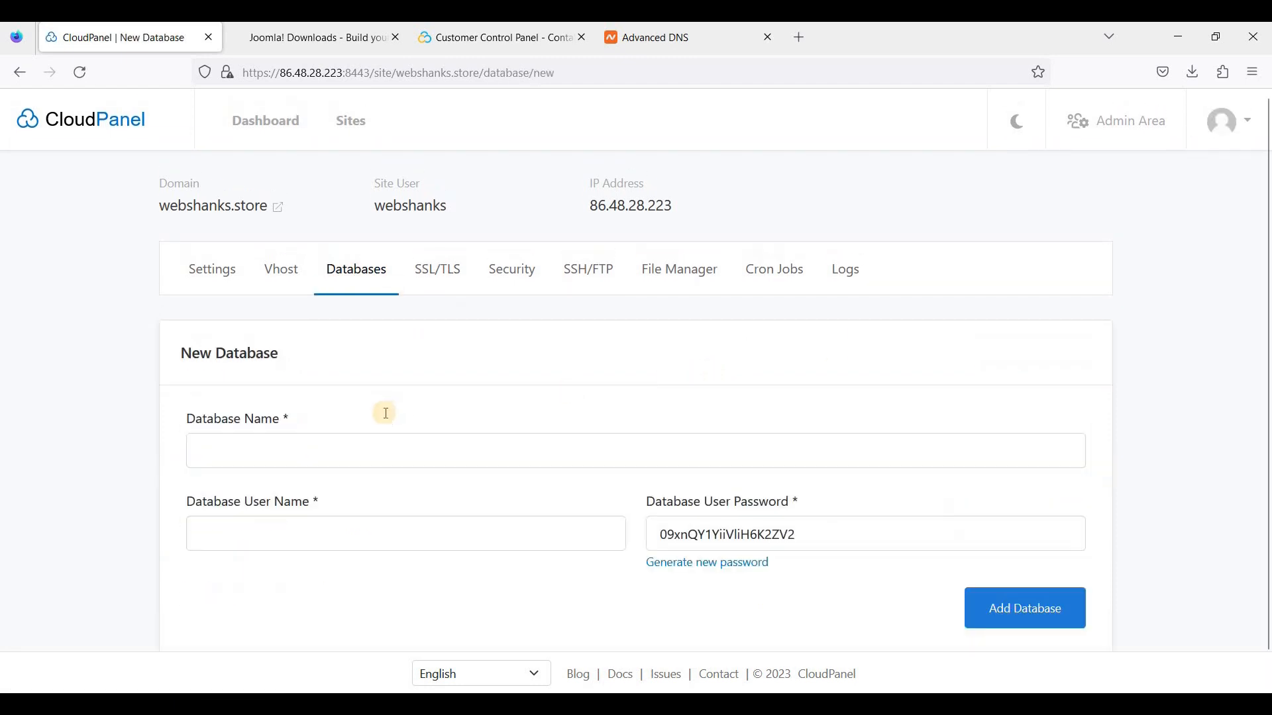
scroll(350, 404, "down", 1)
left_click(350, 403)
type("joomla")
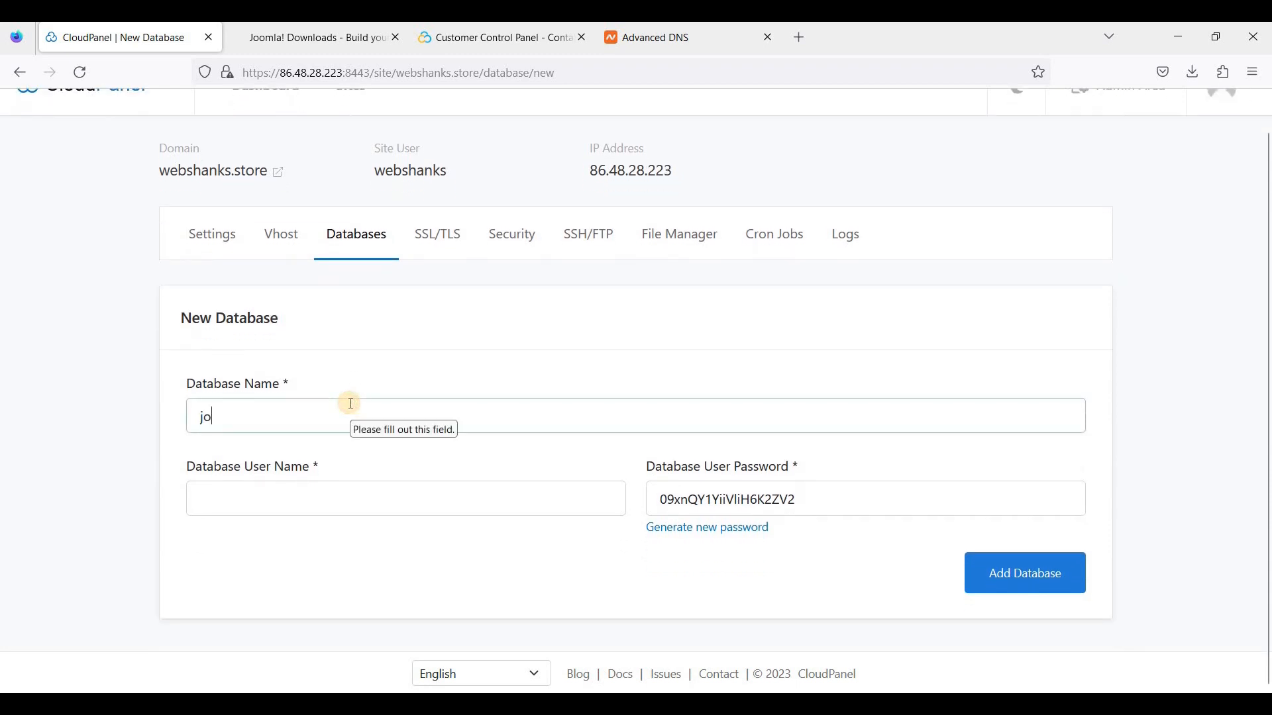
left_click(393, 499)
type("joom")
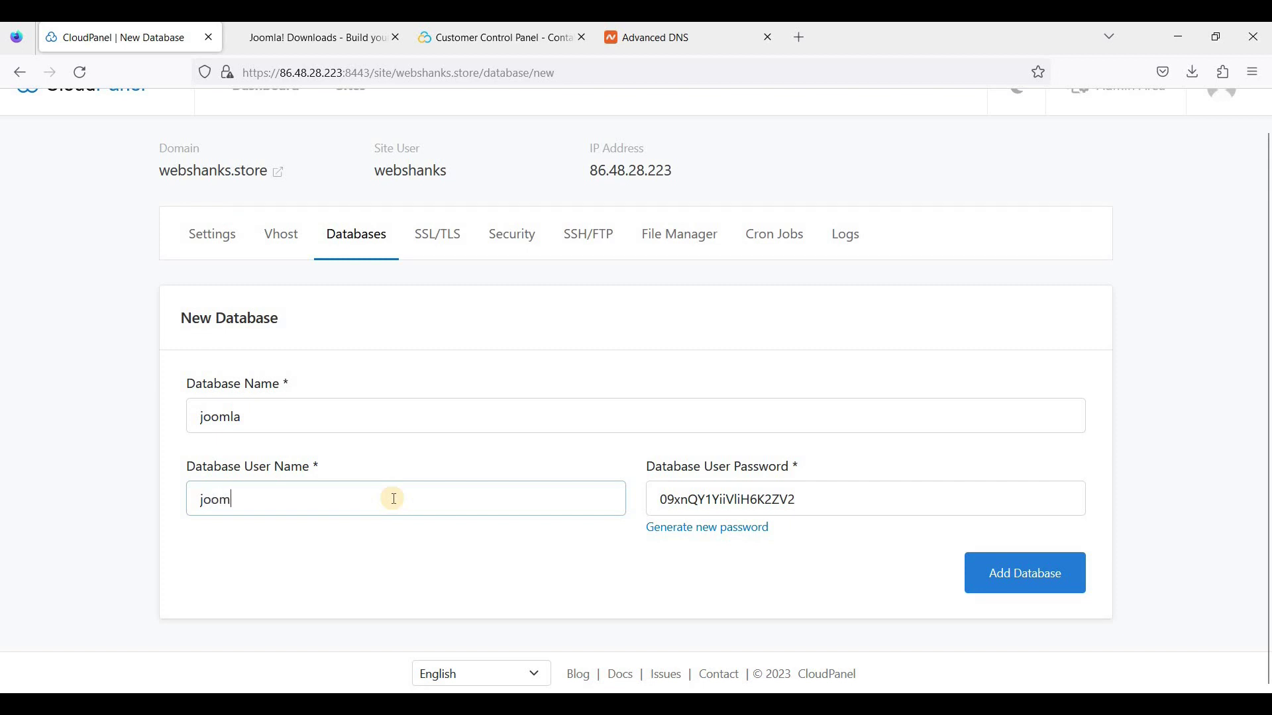
type("la_user")
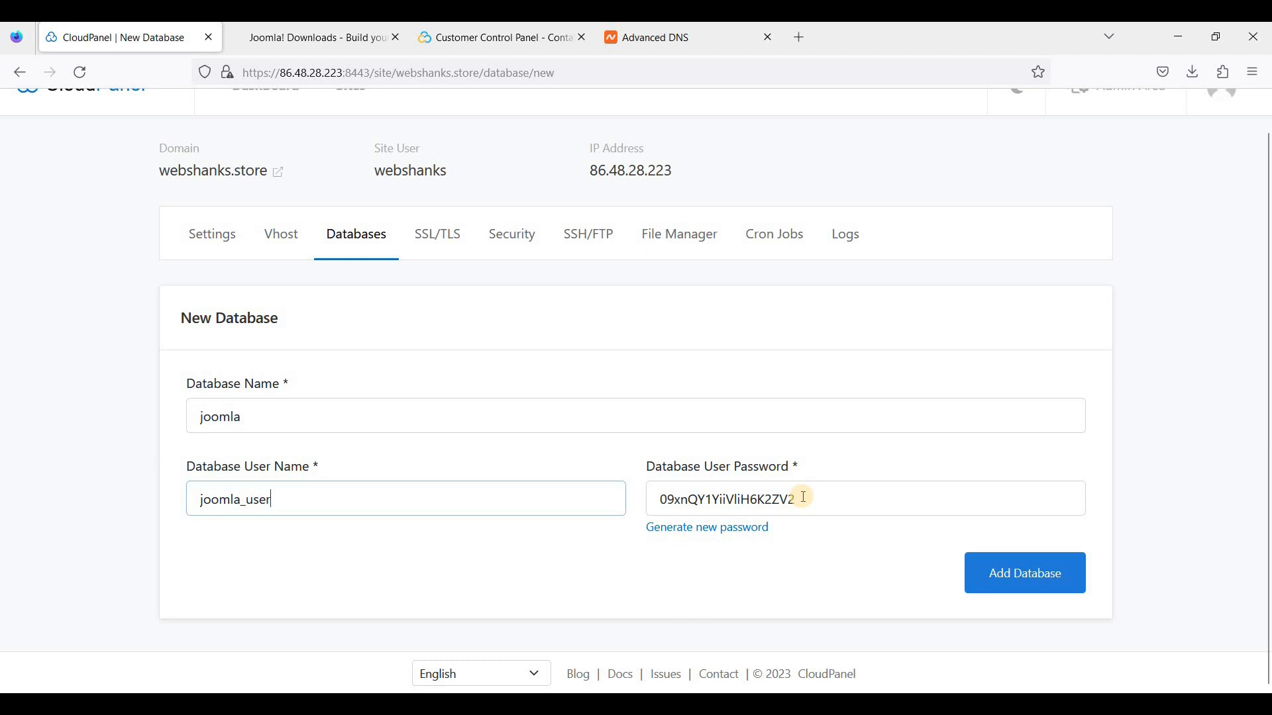
left_click(811, 499)
key("ctrl+a")
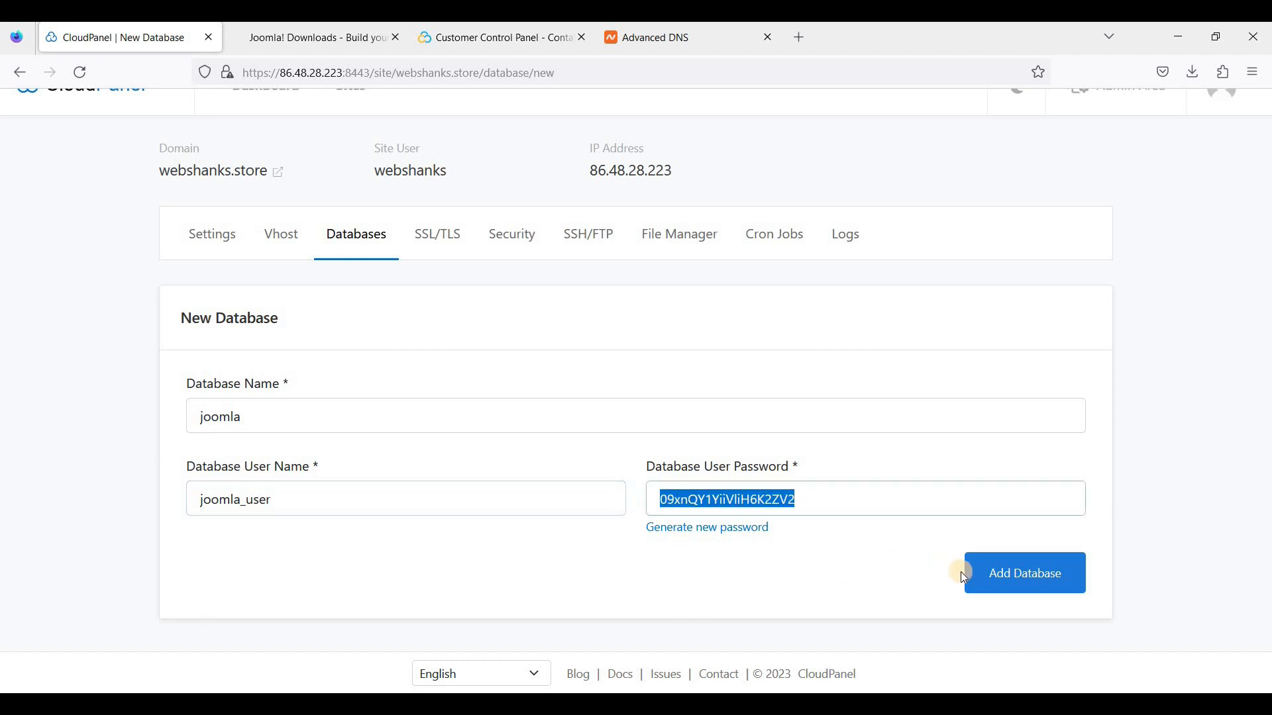
key("Return")
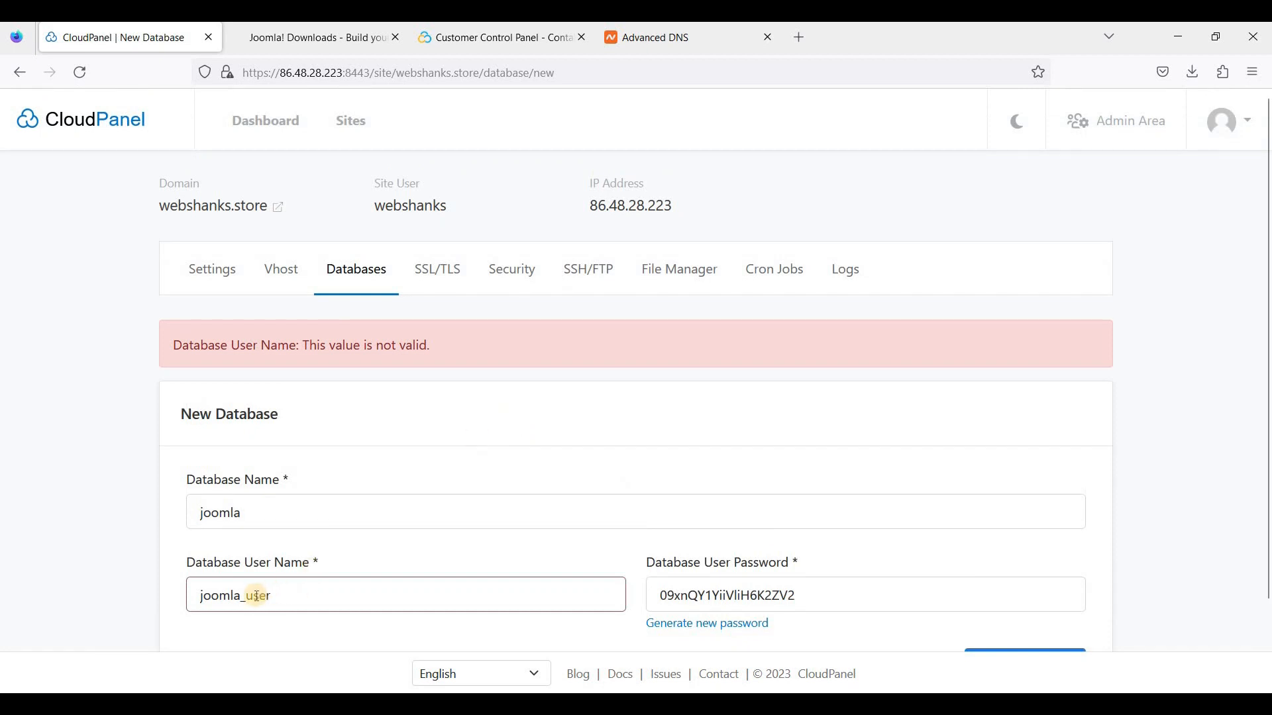
Correct the invalid user name to joomlauser and create the database.
left_click(246, 595)
key("BackSpace")
scroll(1032, 587, "down", 1)
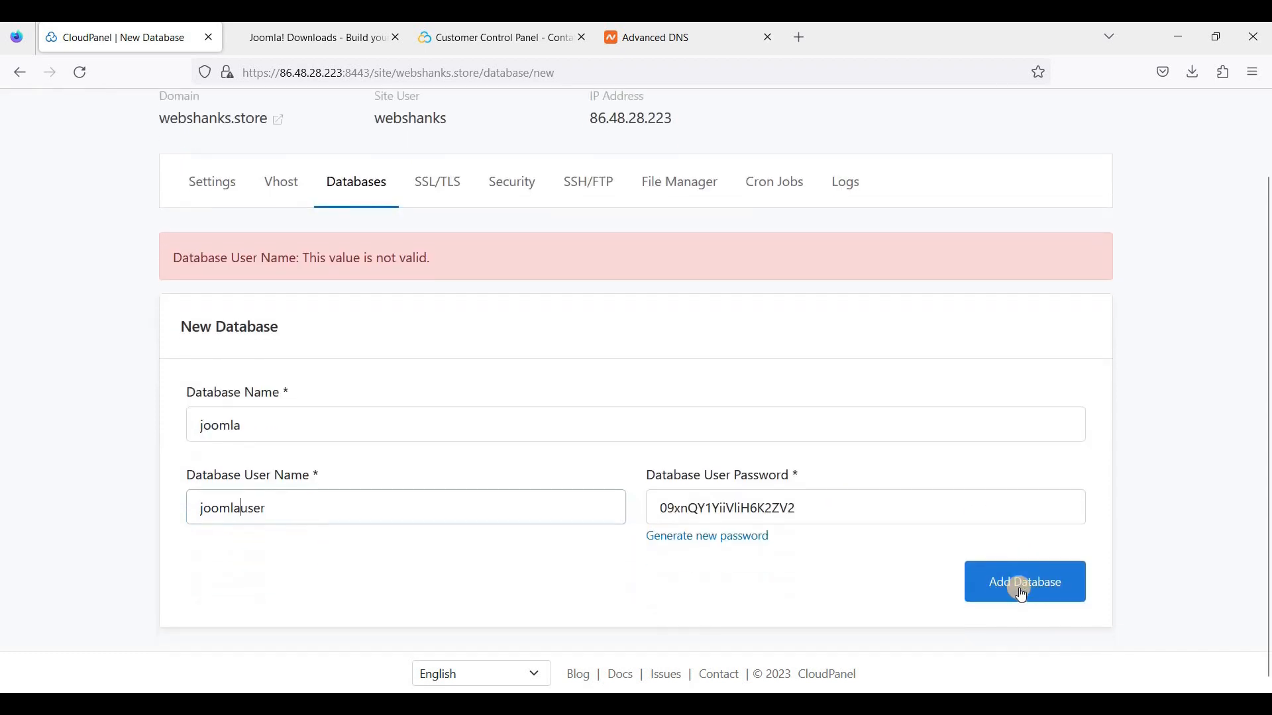
left_click(1010, 583)
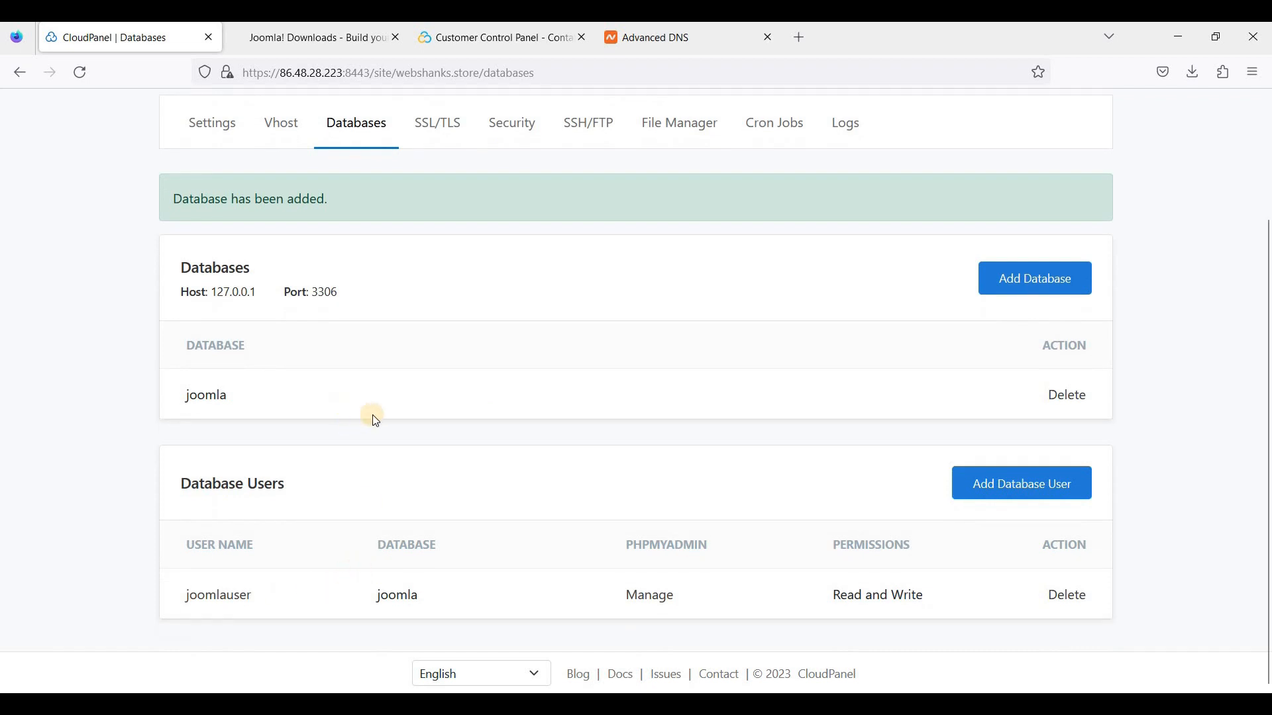
scroll(382, 419, "up", 2)
scroll(418, 437, "up", 1)
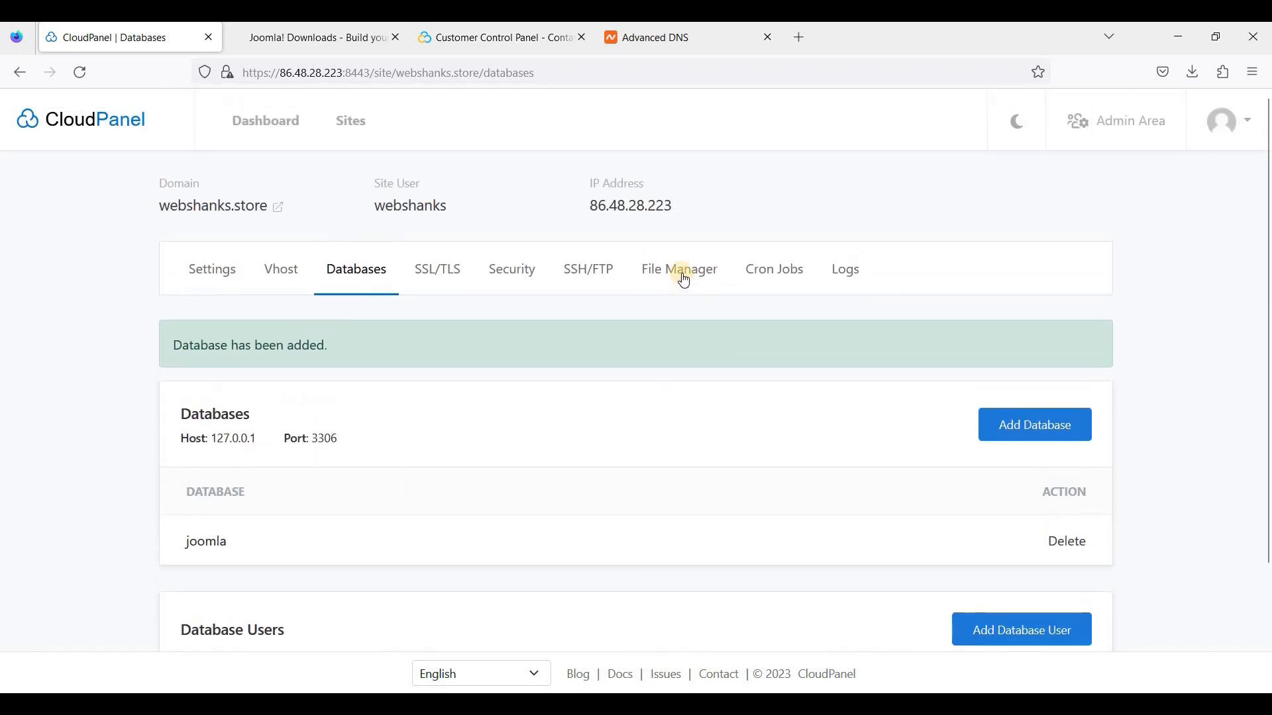
Go to the htdocs/webshanks.store site folder in the file manager.
left_click(684, 275)
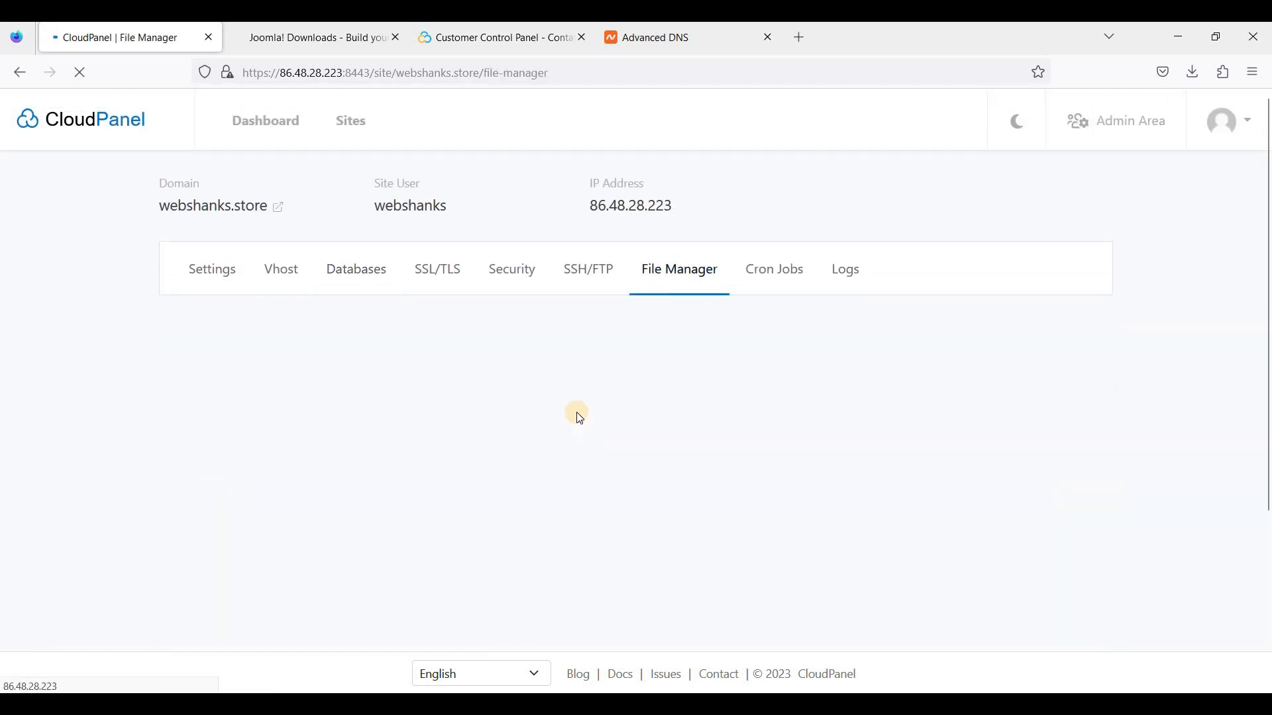
double_click(389, 469)
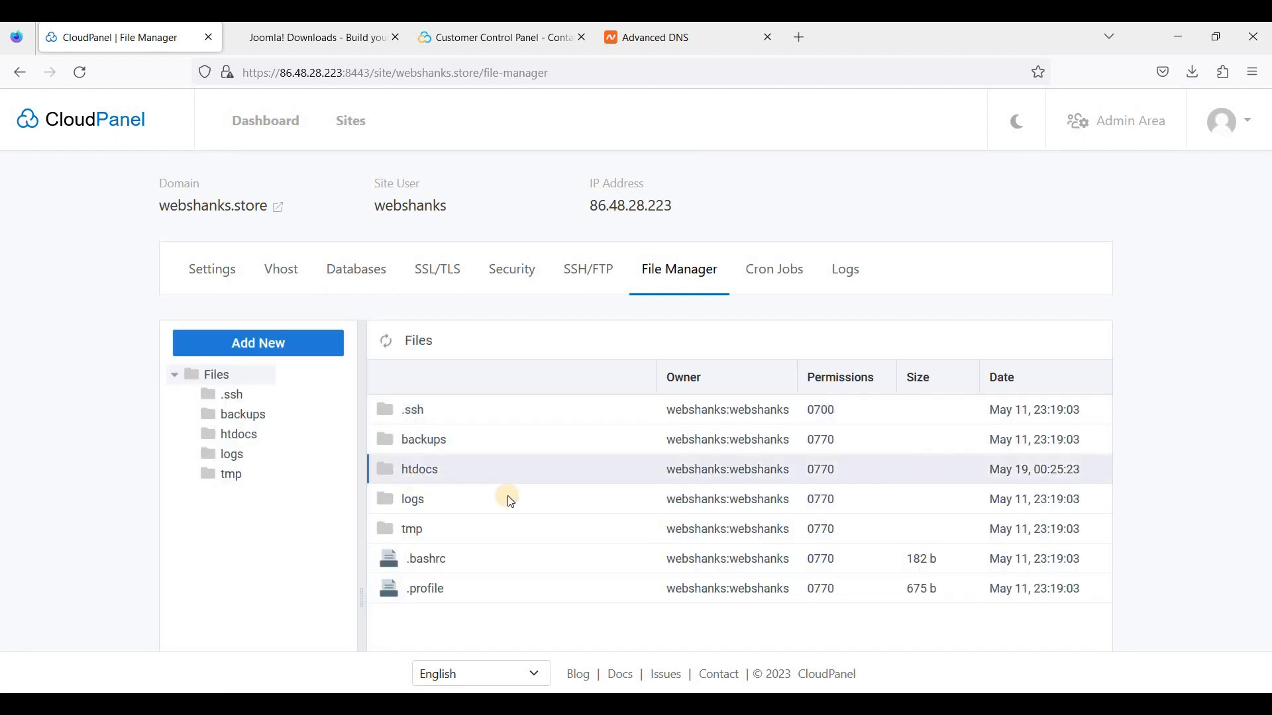
double_click(395, 440)
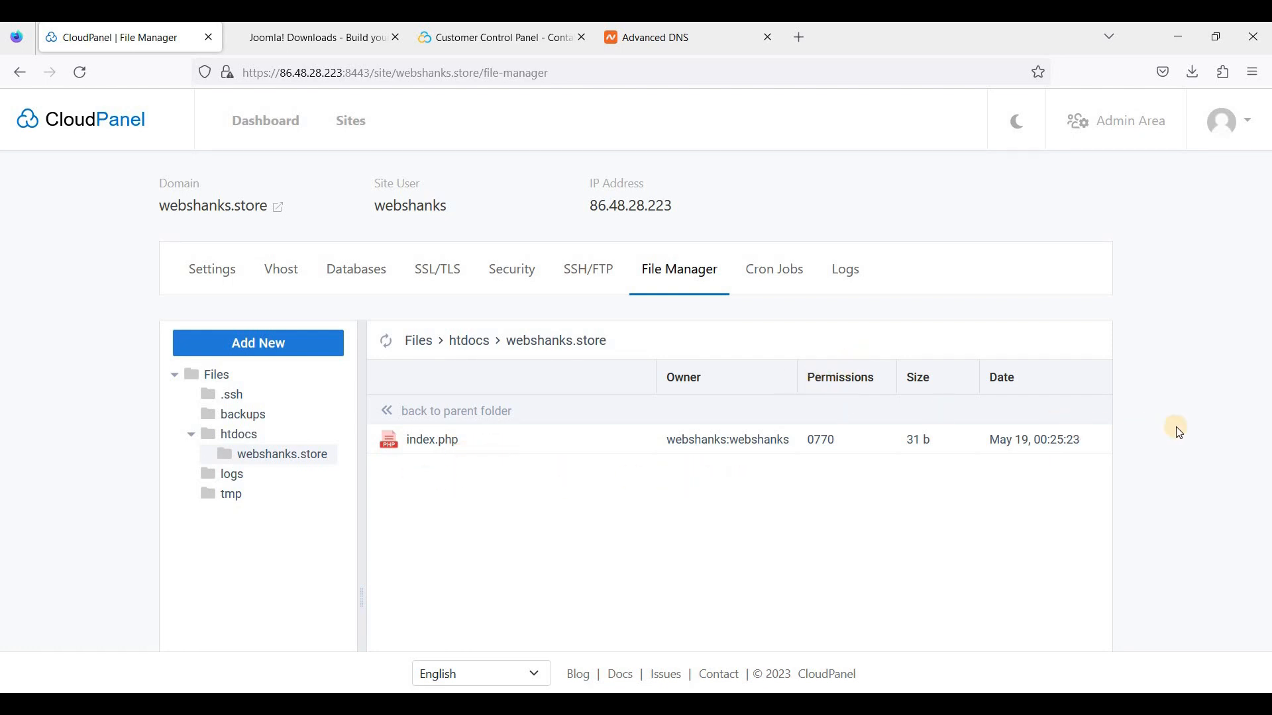
scroll(1176, 427, "down", 2)
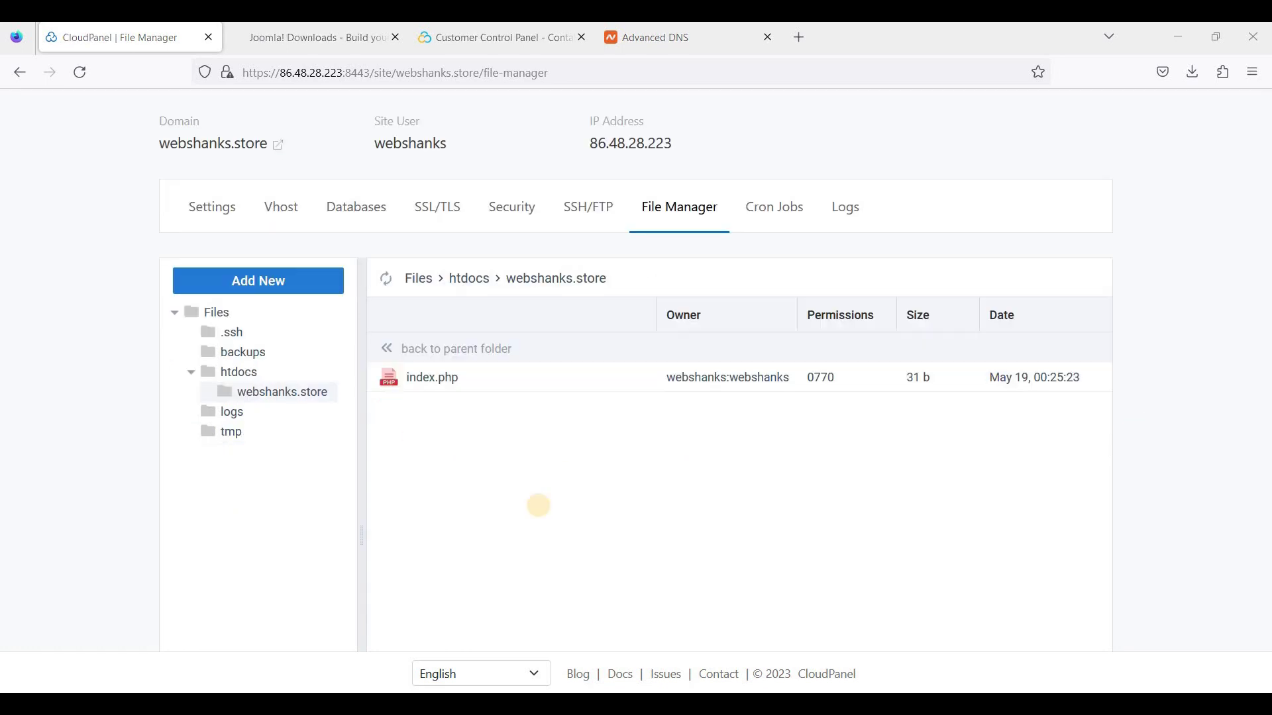
Upload Joomla_4.3.1-Stable-Full_Package.zip into the site folder.
left_click(267, 284)
left_click(251, 371)
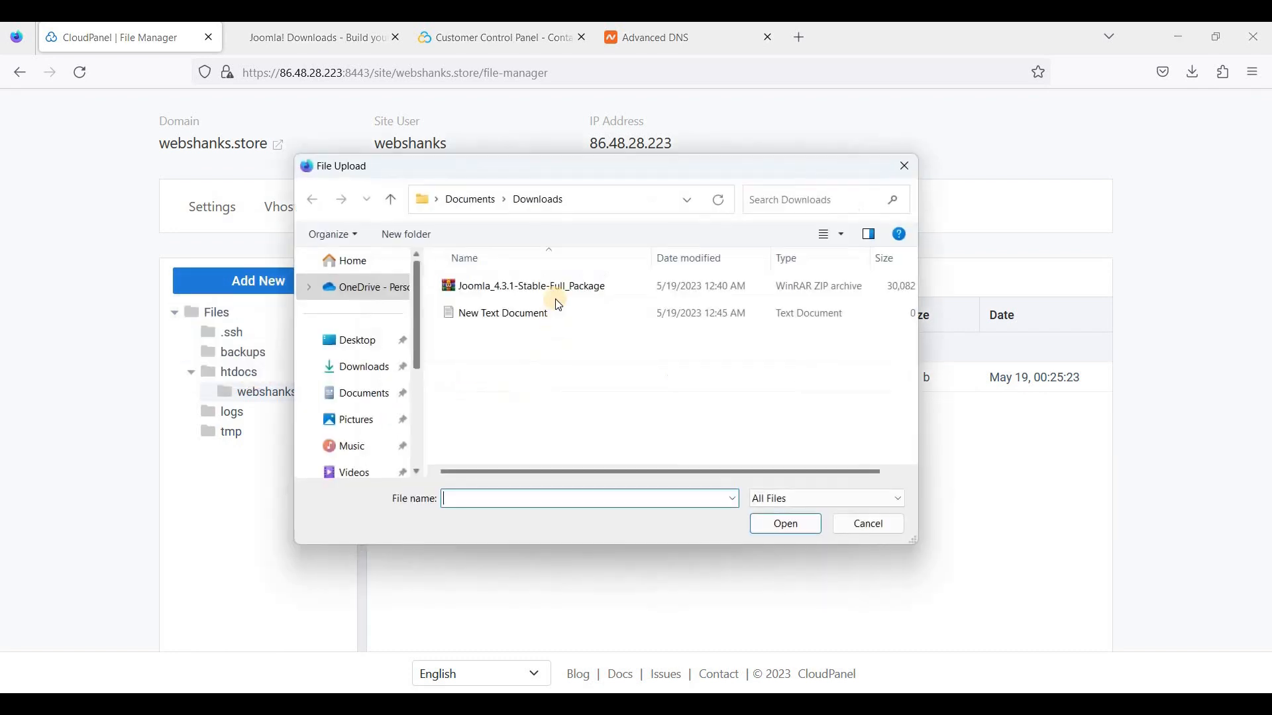
left_click(530, 285)
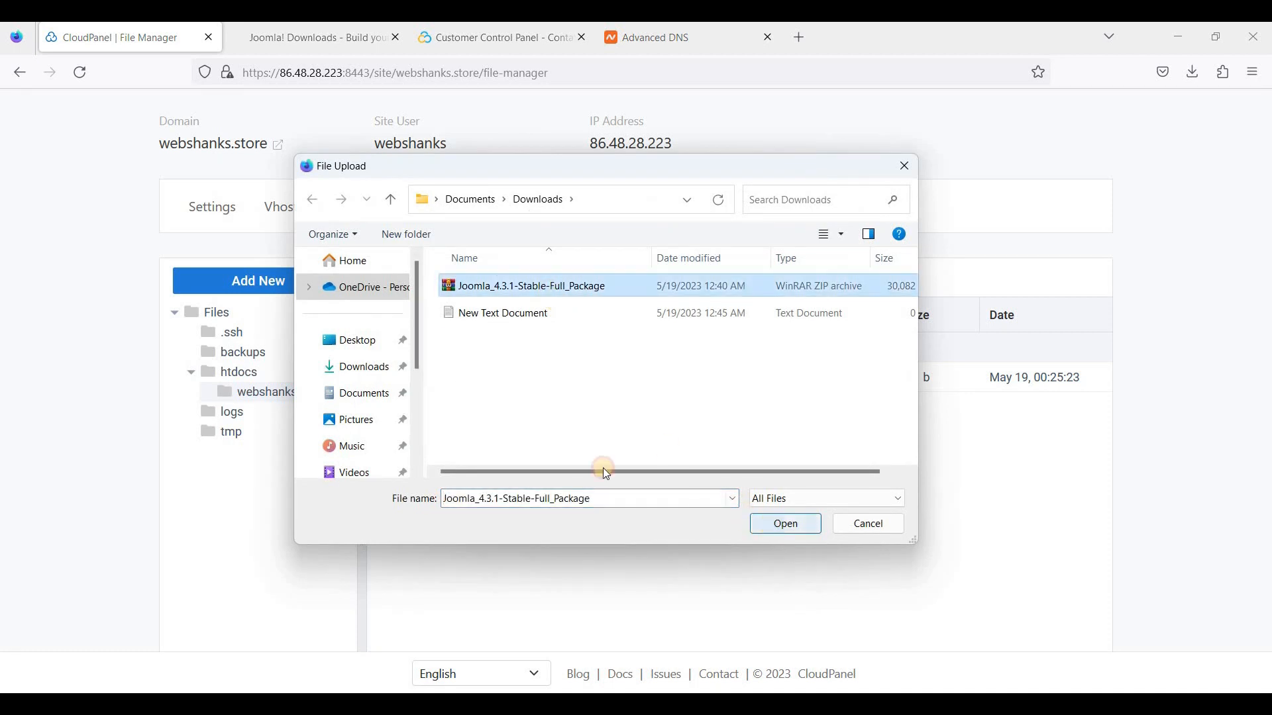
left_click(784, 523)
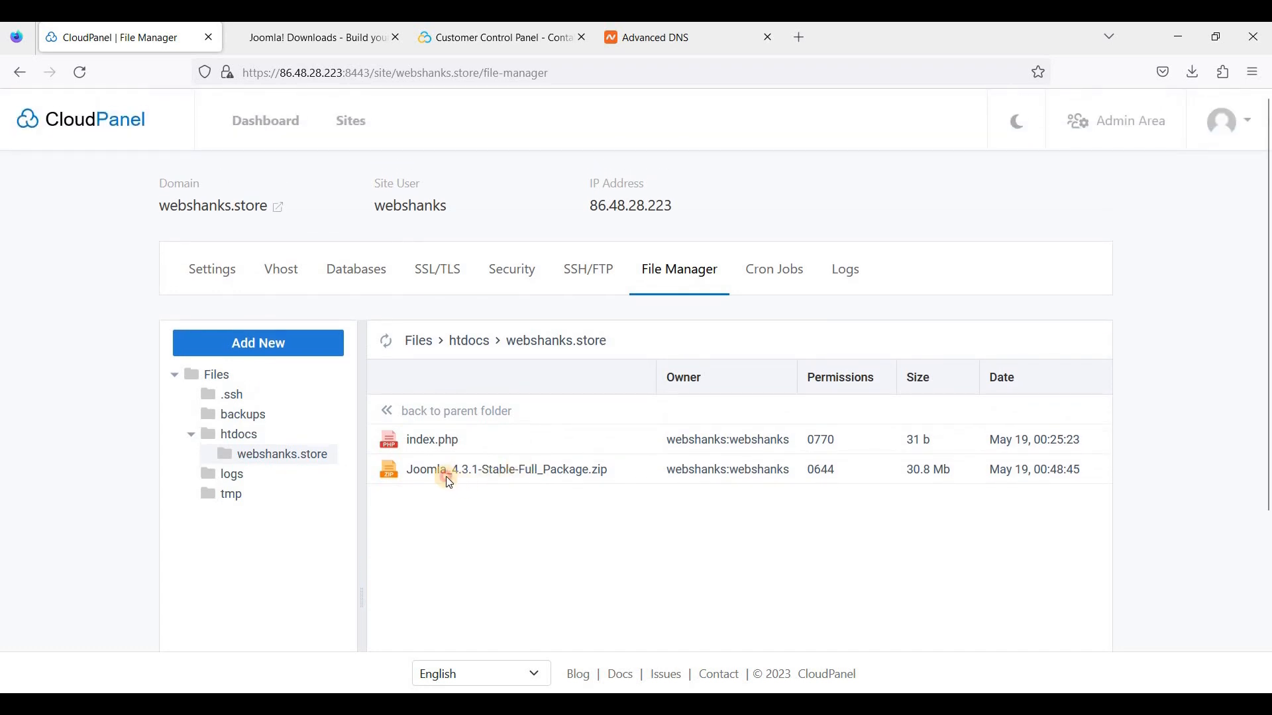
Extract the Joomla zip into the default joomla_4.3.1-stable-full_package folder.
right_click(446, 474)
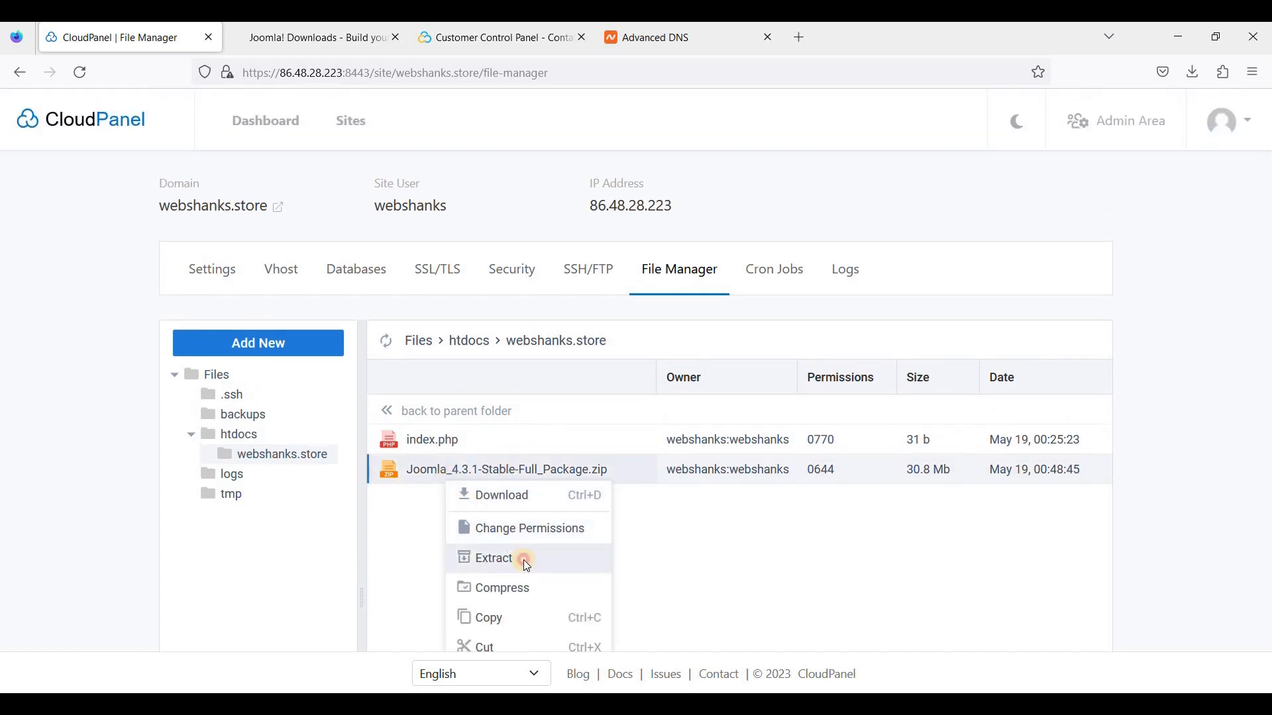
left_click(524, 562)
scroll(740, 554, "down", 1)
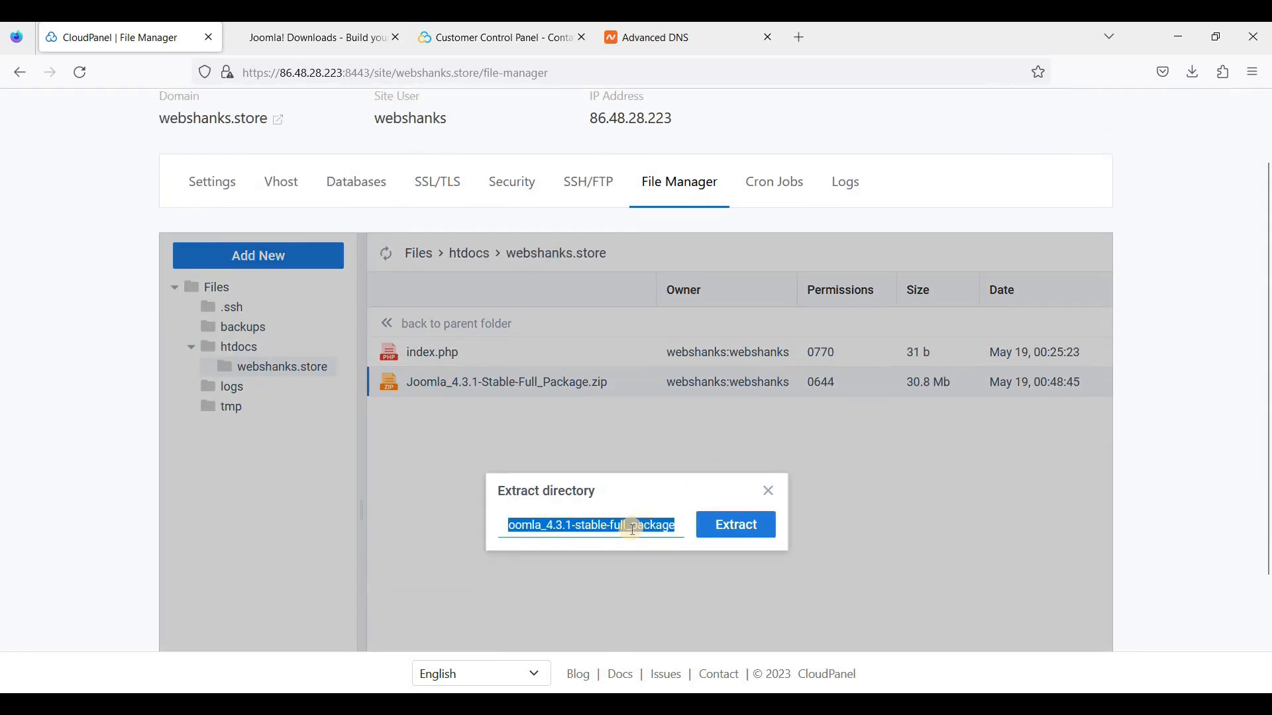
left_click(735, 525)
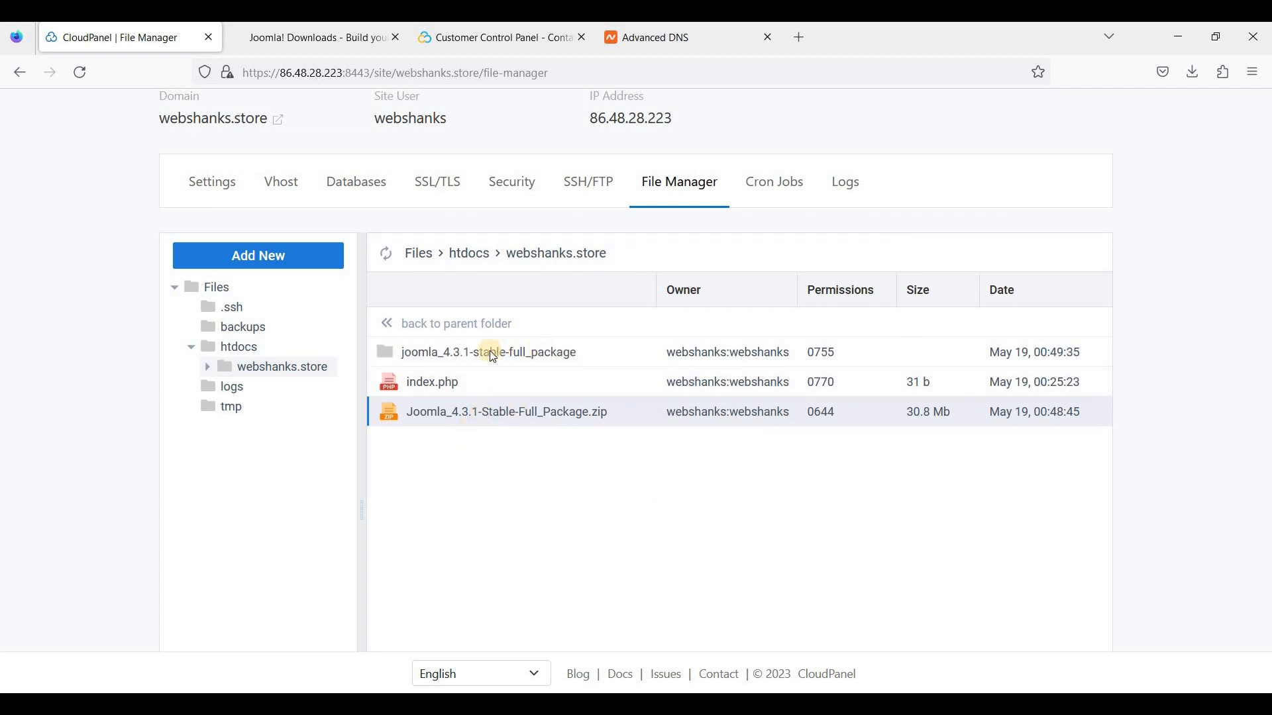
Cut all files inside the extracted joomla_4.3.1-stable-full_package folder.
double_click(394, 352)
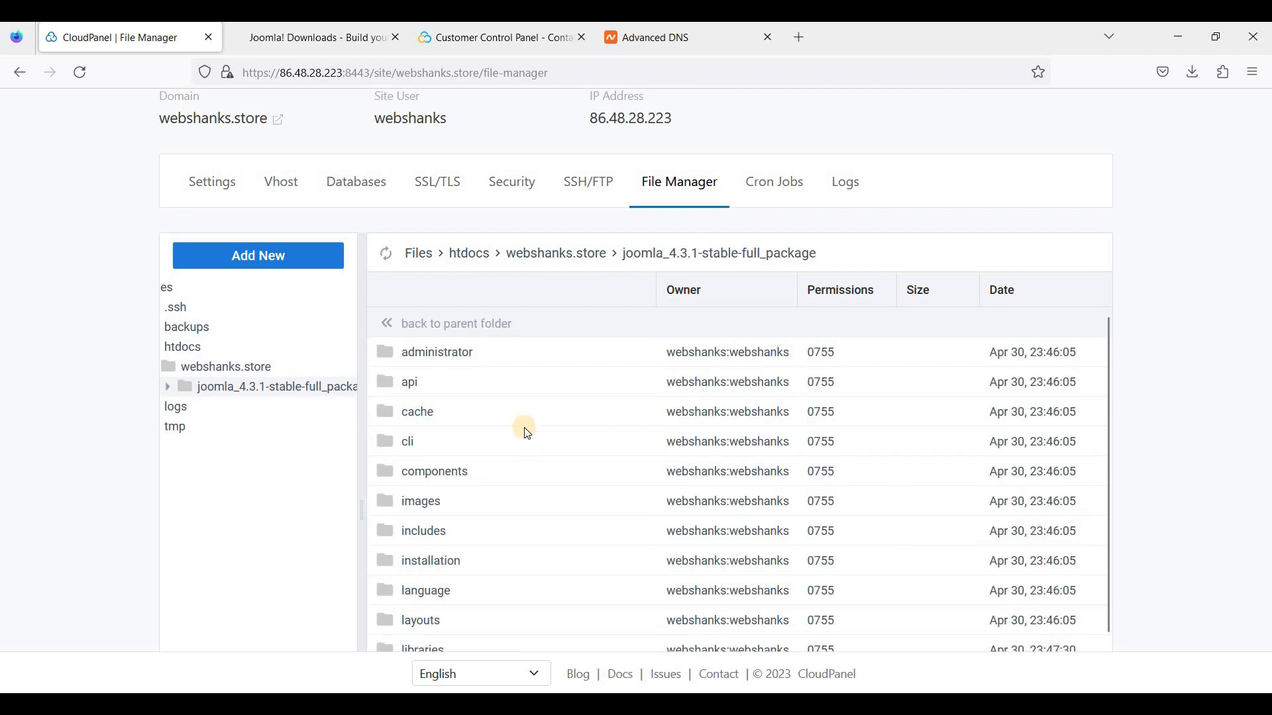
scroll(526, 431, "down", 3)
scroll(526, 431, "up", 5)
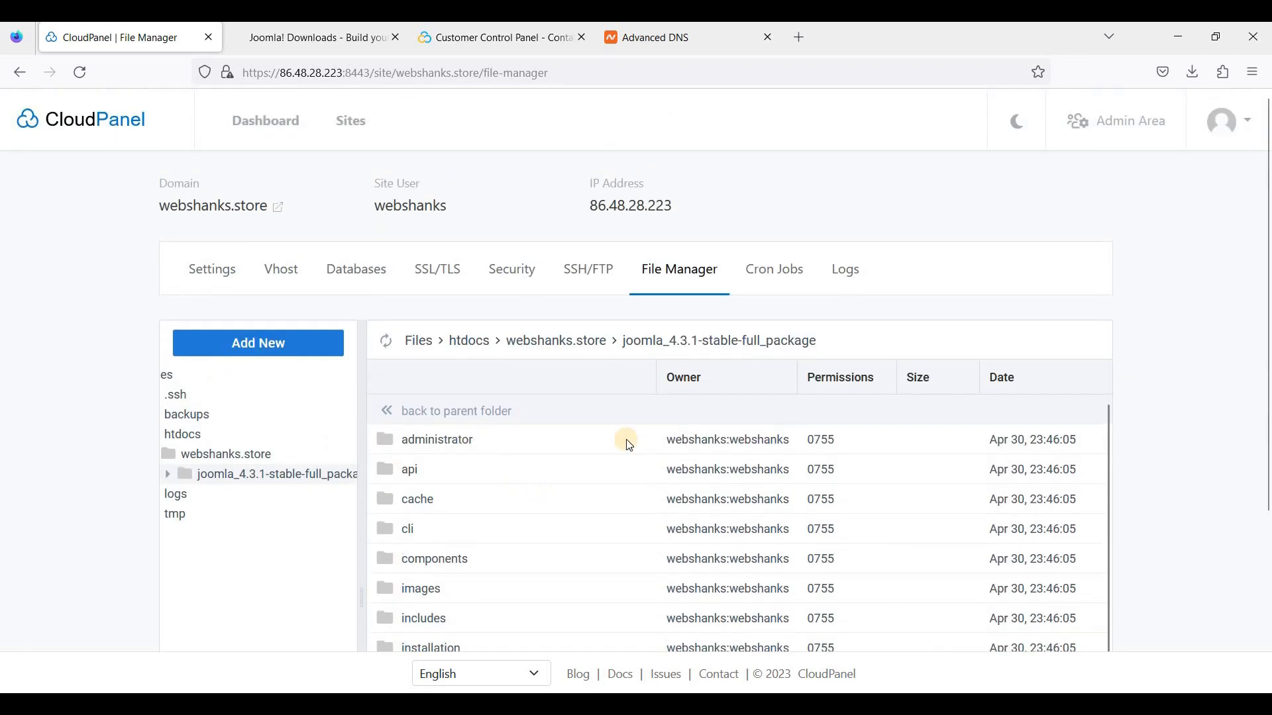
scroll(654, 397, "down", 3)
scroll(647, 398, "down", 3)
scroll(641, 402, "up", 5)
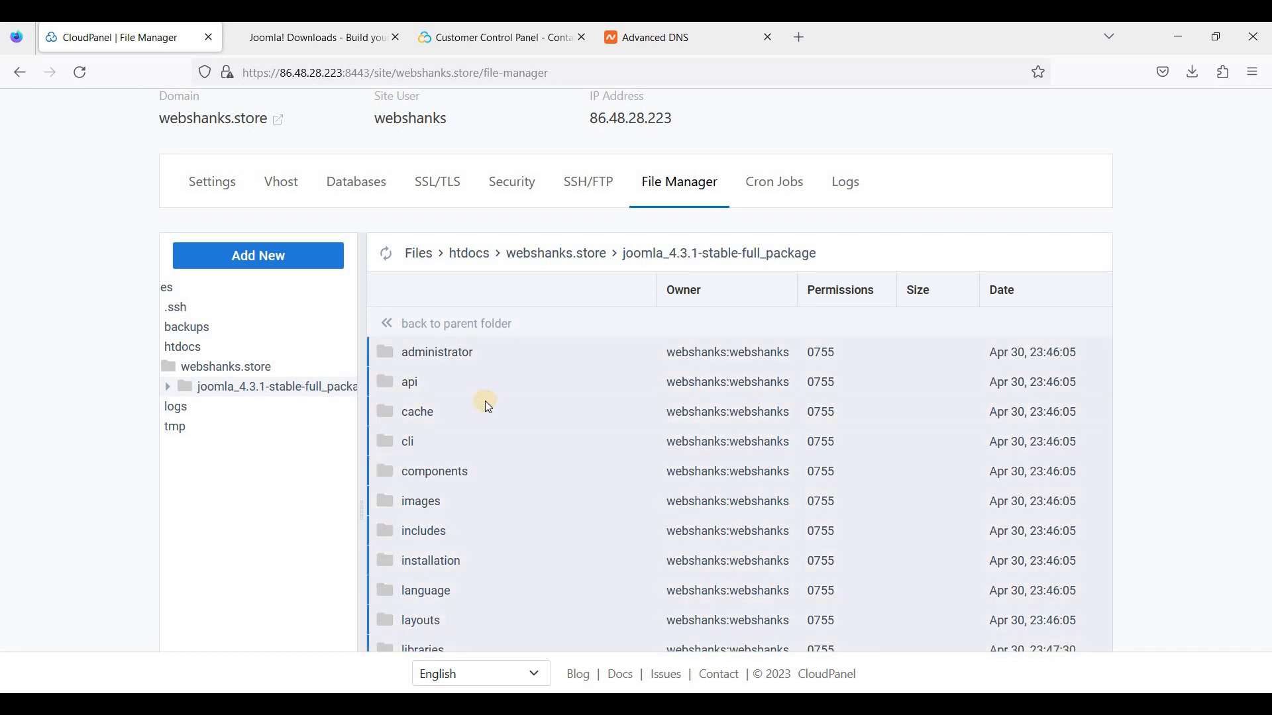
right_click(485, 404)
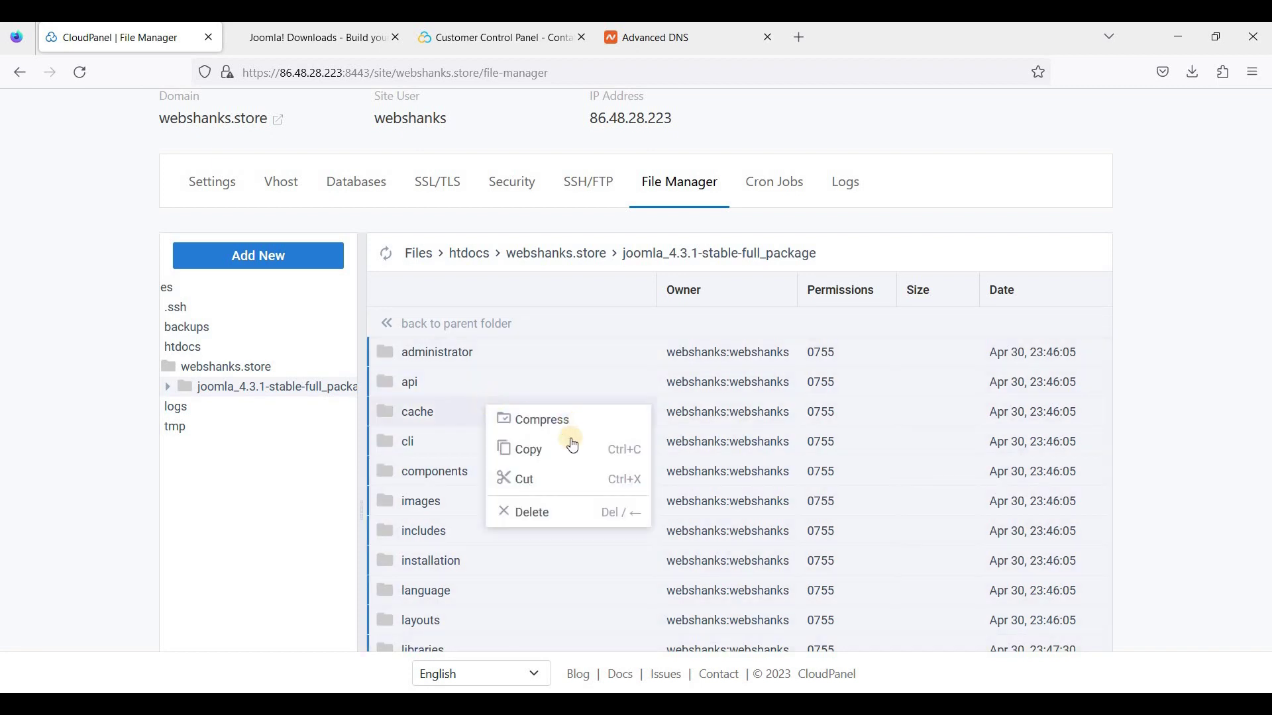
left_click(526, 476)
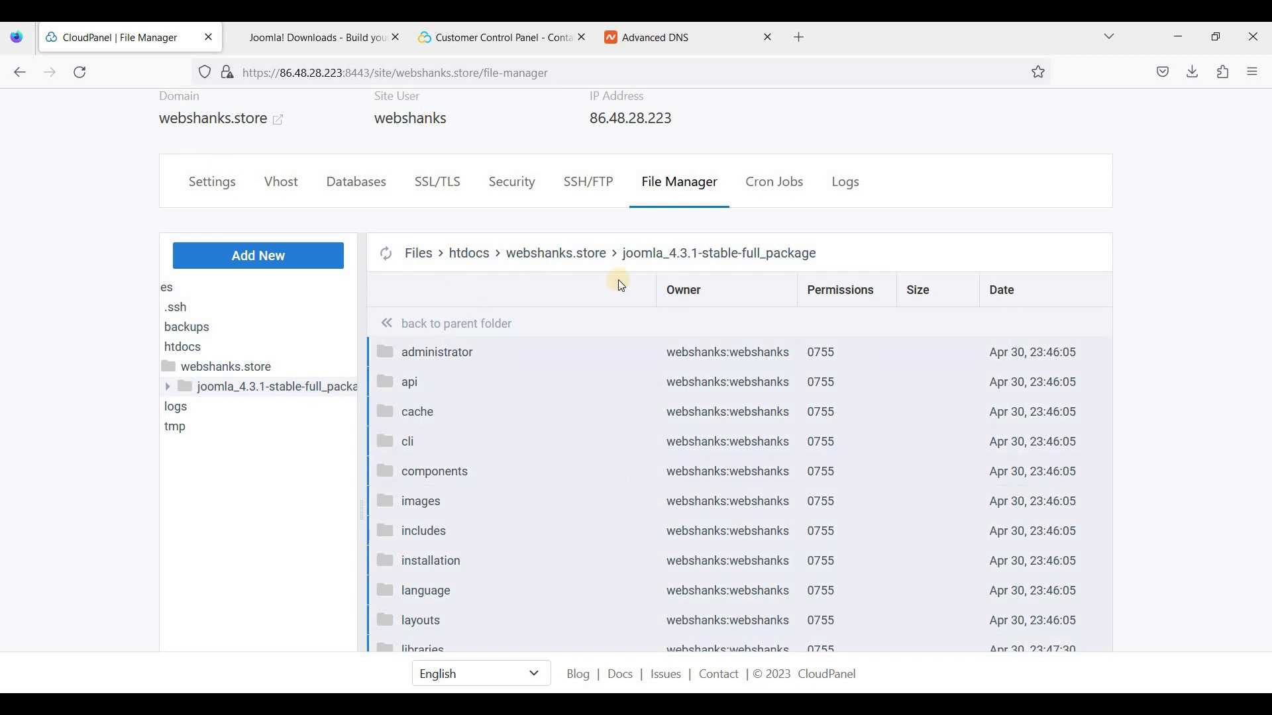
Paste the Joomla files into webshanks.store and select the emptied package folder.
left_click(429, 324)
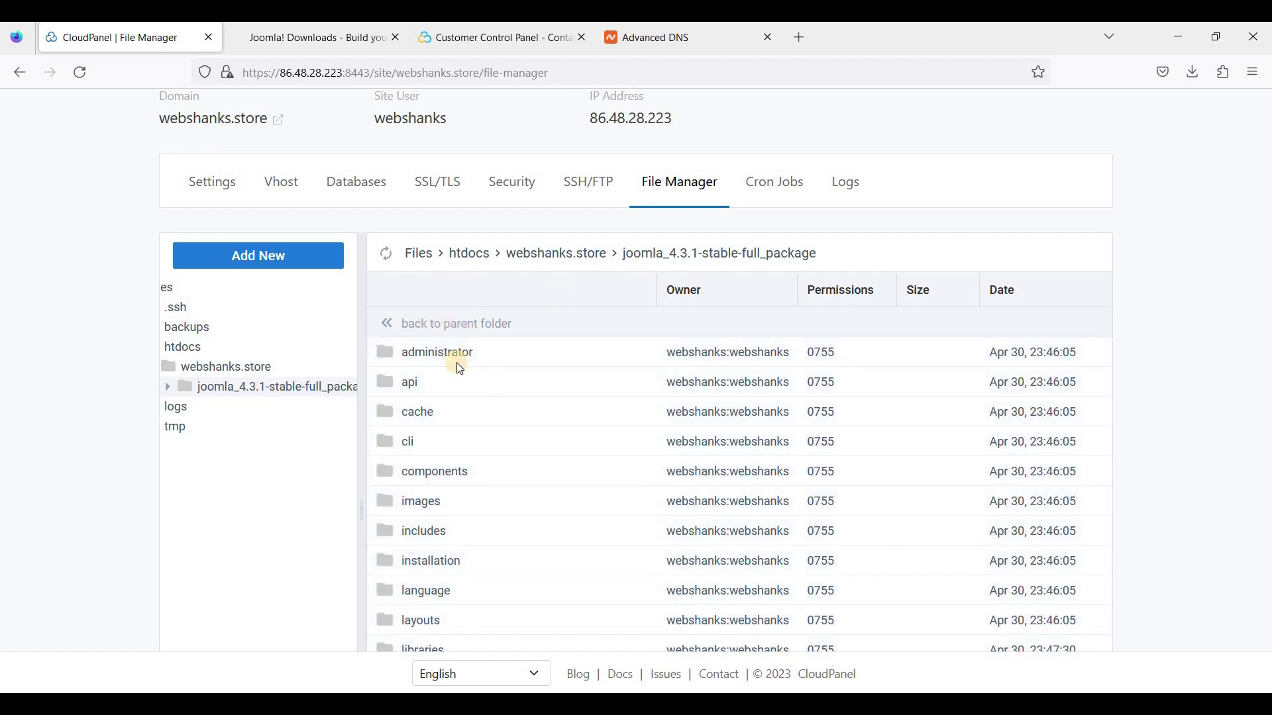
left_click(258, 367)
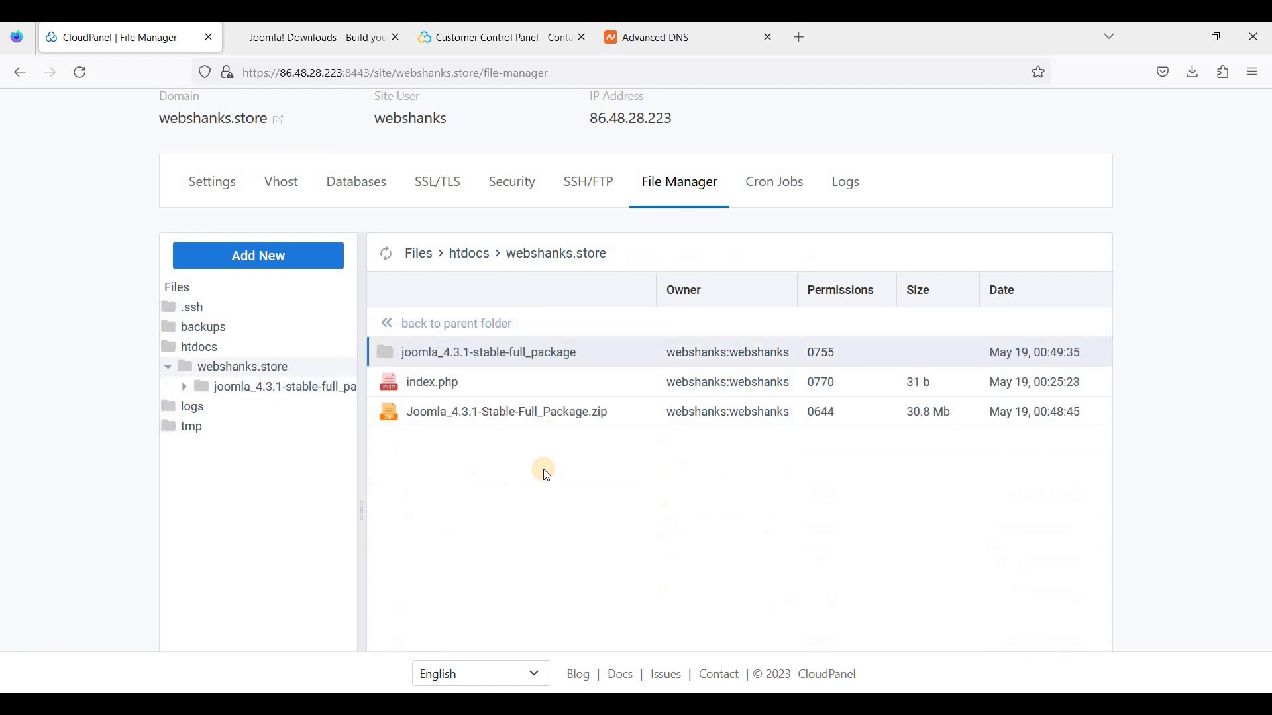
right_click(543, 474)
left_click(590, 490)
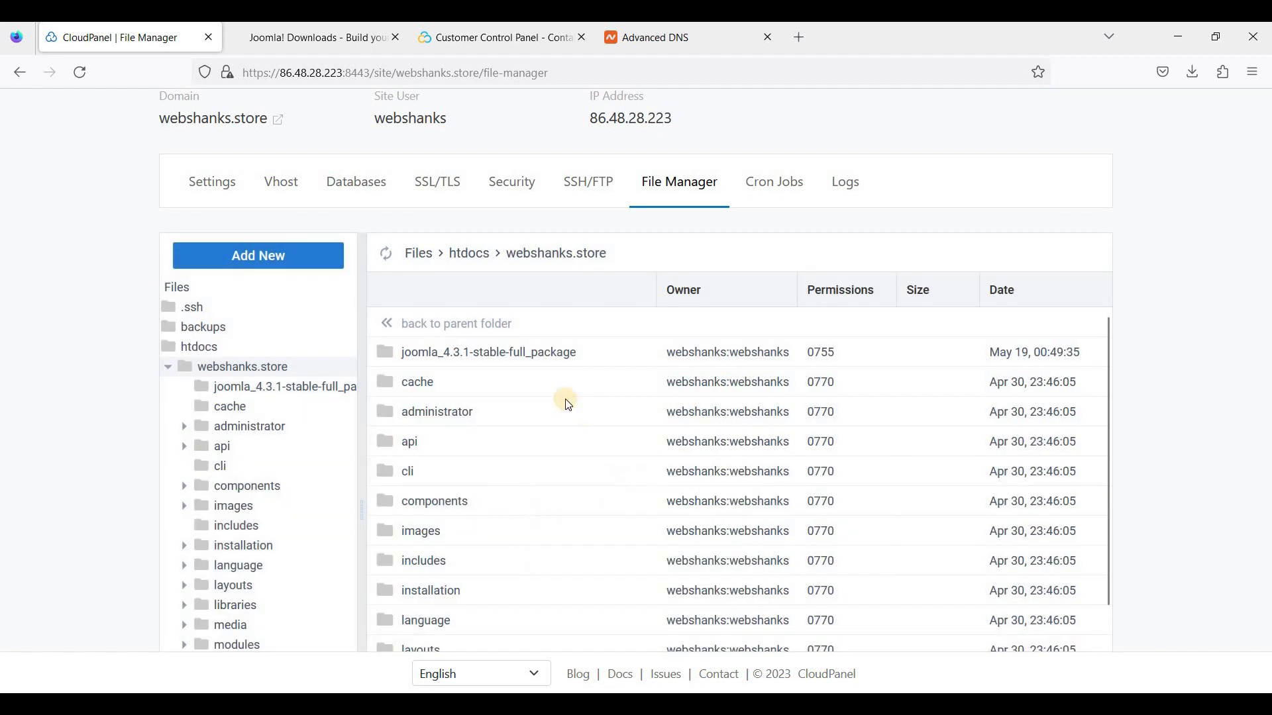
left_click(421, 354)
Delete the emptied joomla_4.3.1 package folder from the webshanks.store folder.
left_click(437, 352)
right_click(437, 352)
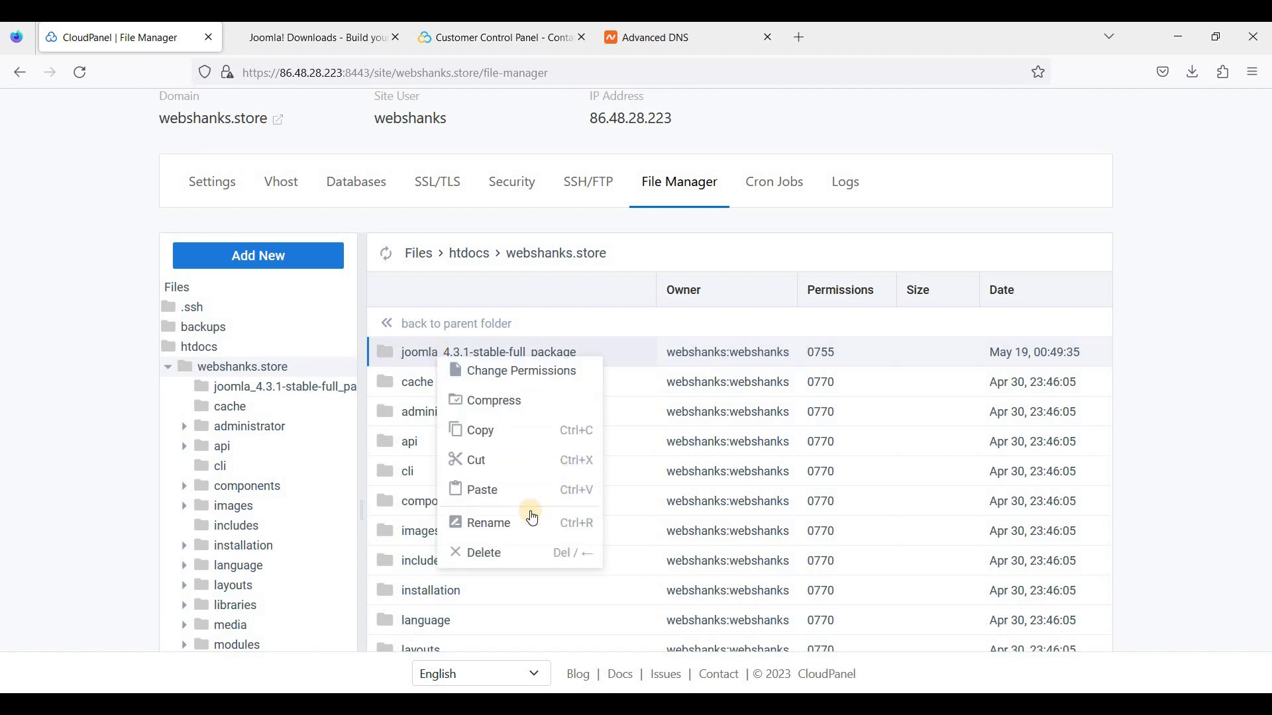
left_click(568, 552)
left_click(673, 564)
scroll(537, 428, "down", 5)
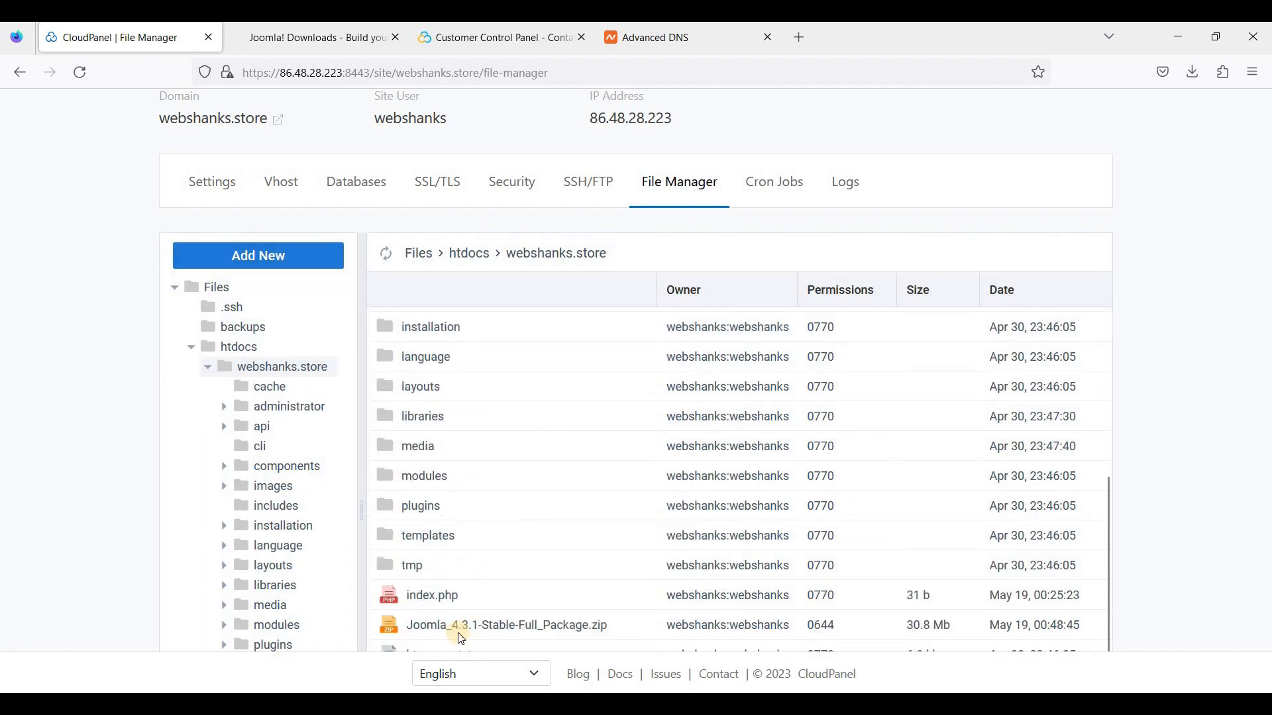
Delete the Joomla zip file from the webshanks.store folder.
right_click(516, 626)
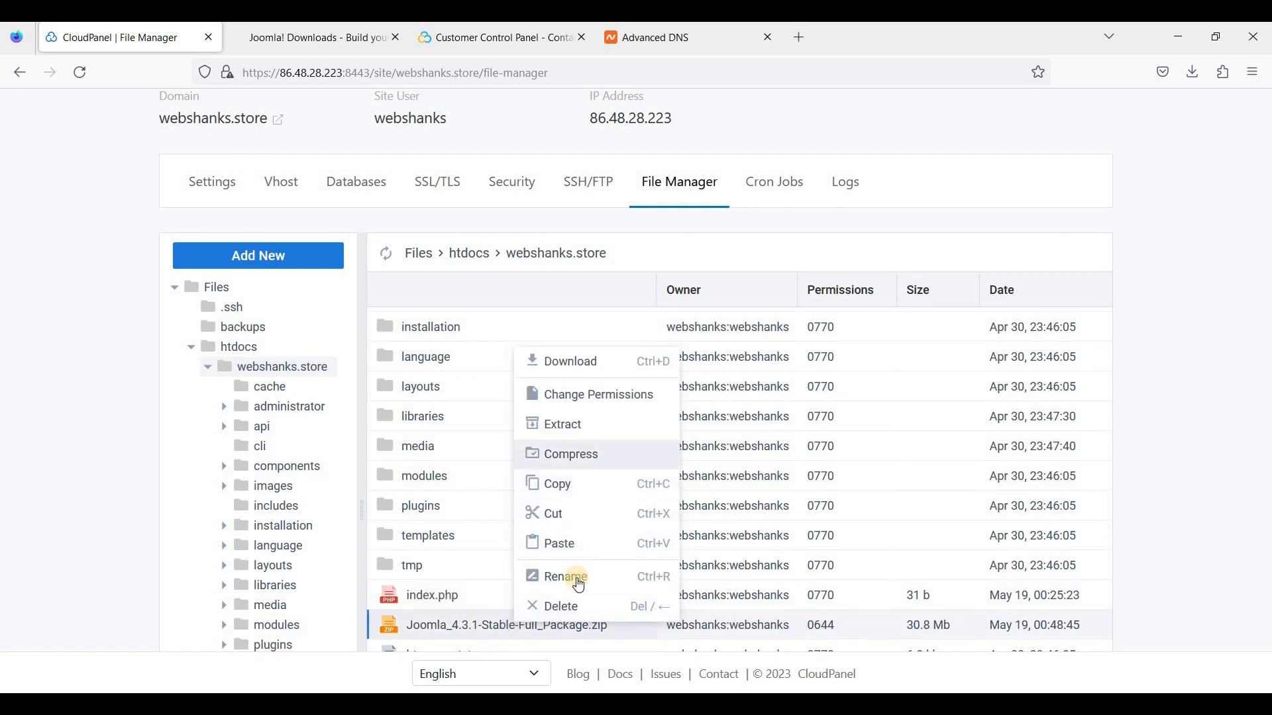
left_click(560, 606)
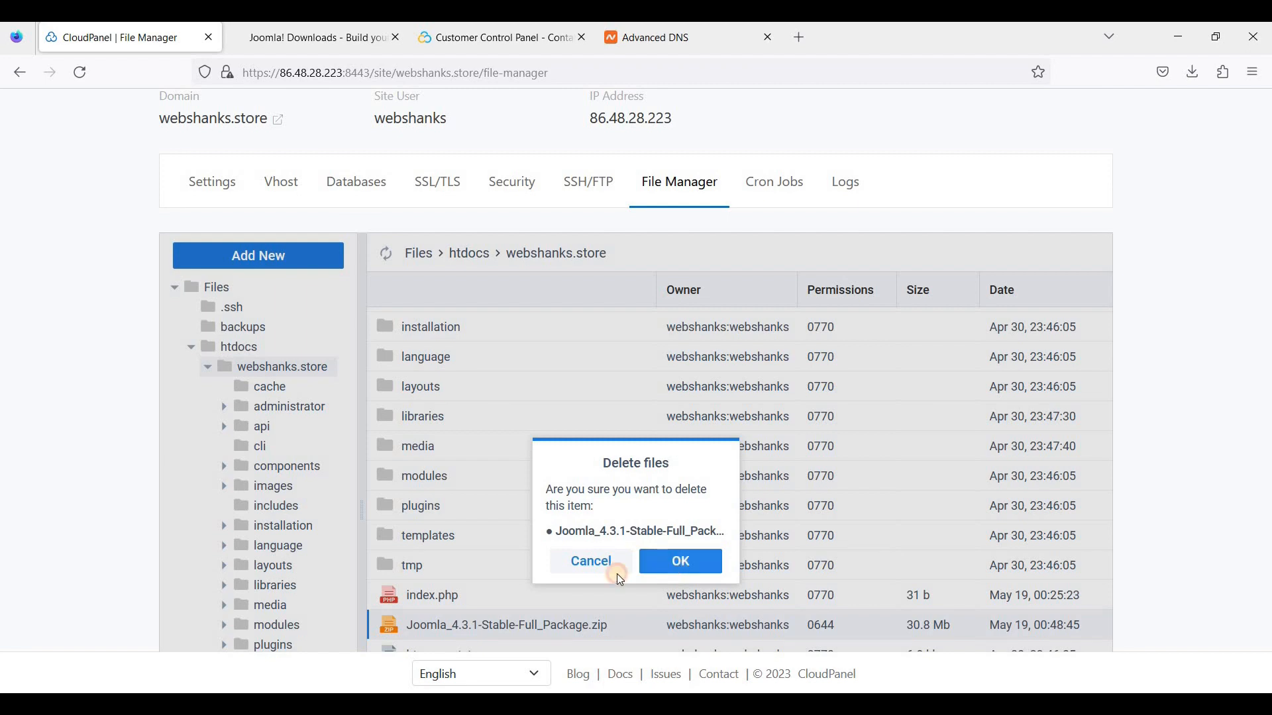
key("Return")
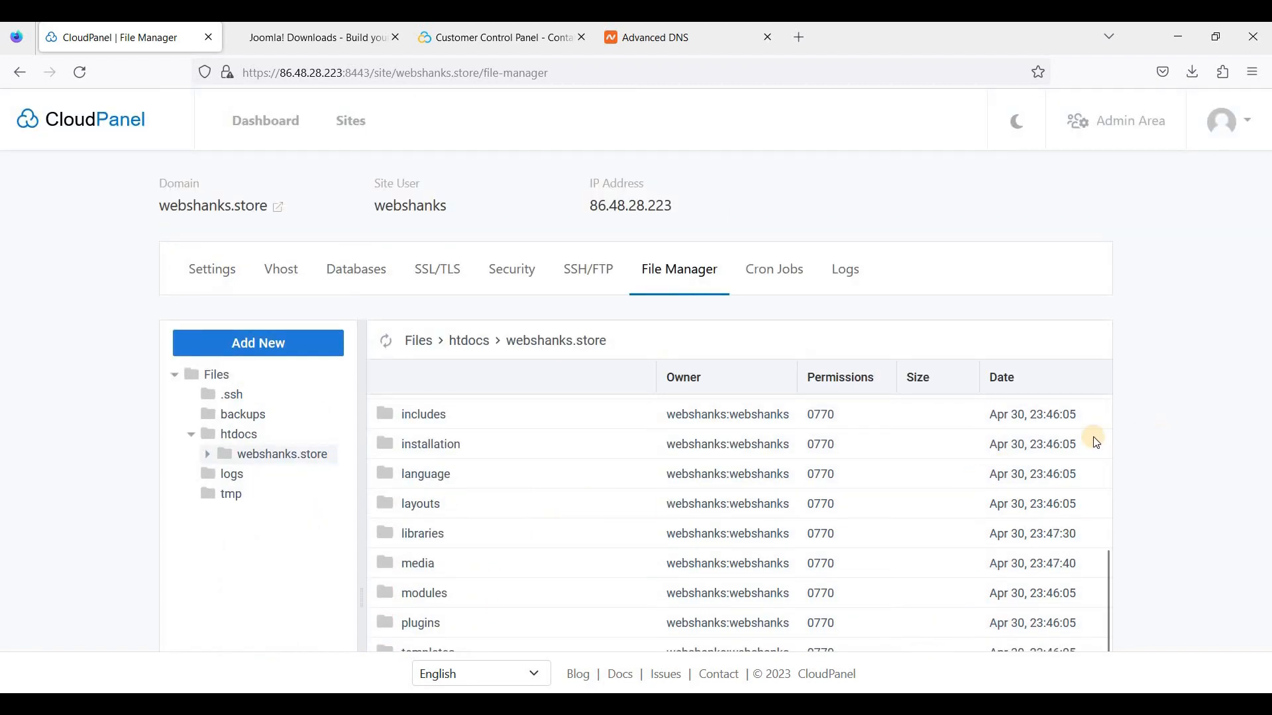
scroll(1056, 435, "down", 3)
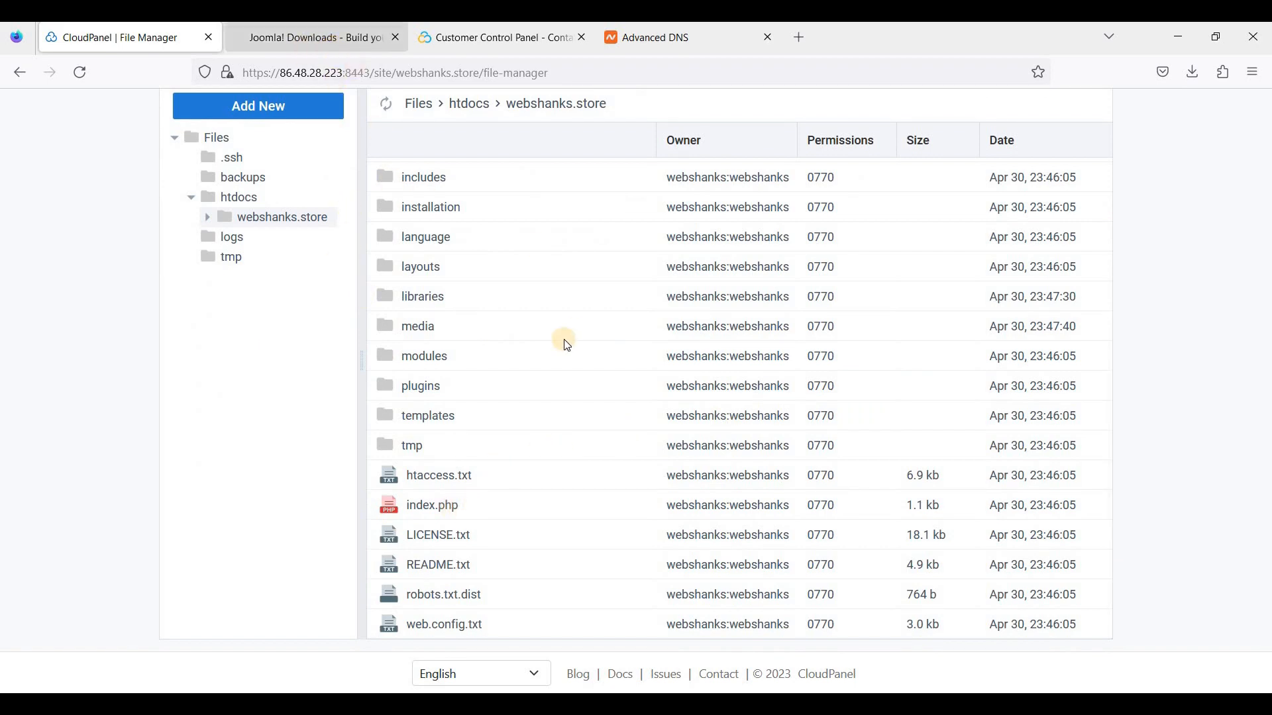
scroll(497, 353, "up", 3)
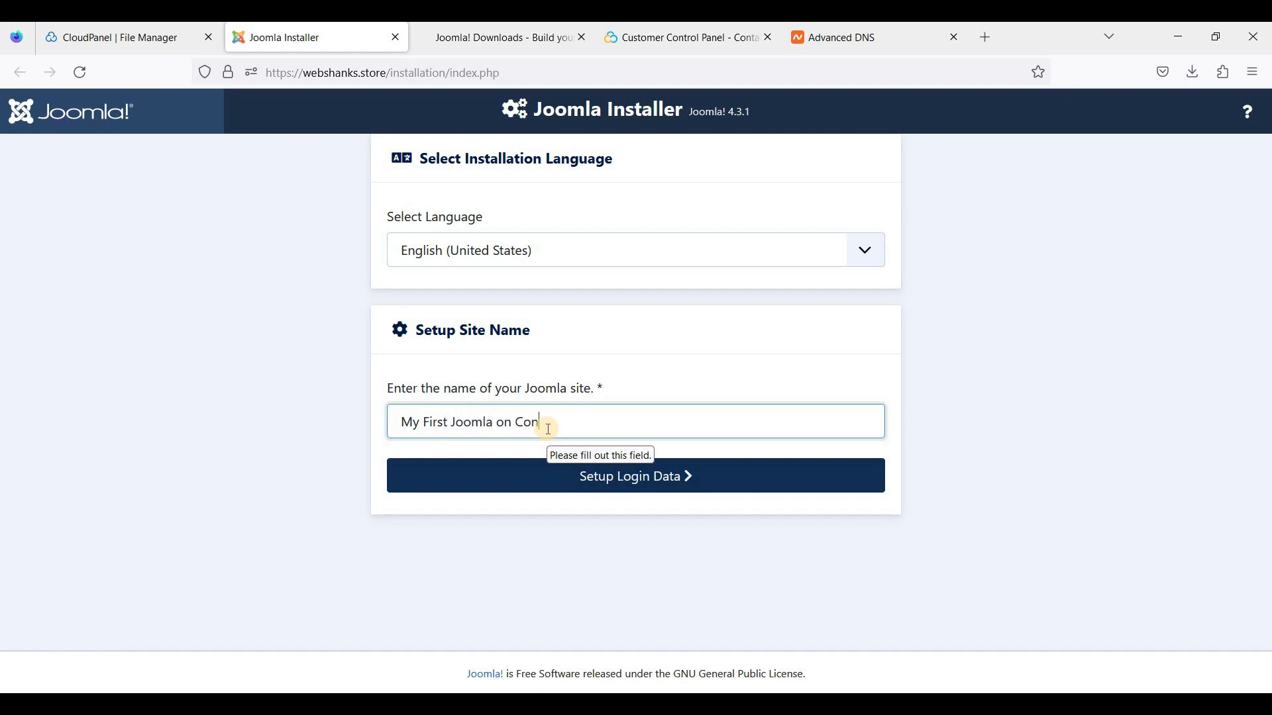
Proceed from the site name step to the Super User login details page.
left_click(621, 477)
type("bruce wayne")
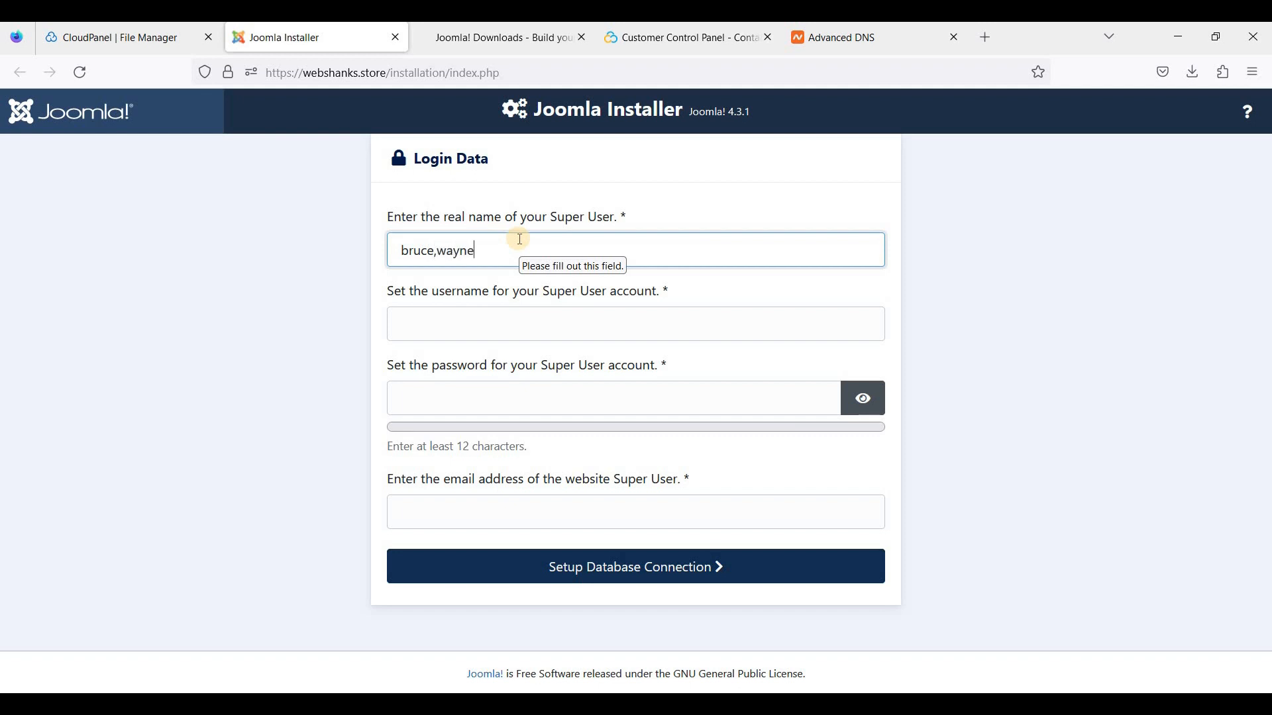
Correct the Super User's real name and move on to the username field.
left_click(437, 250)
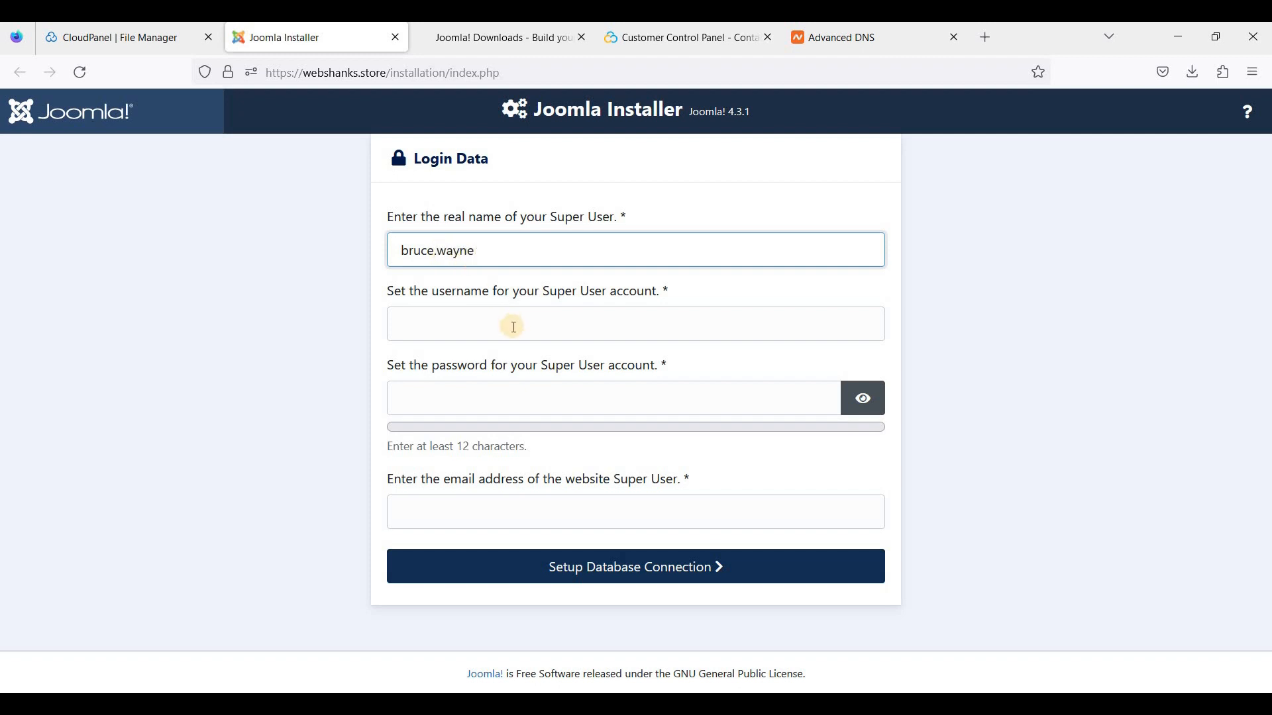
left_click_drag(473, 250, 408, 251)
type("Bruce W")
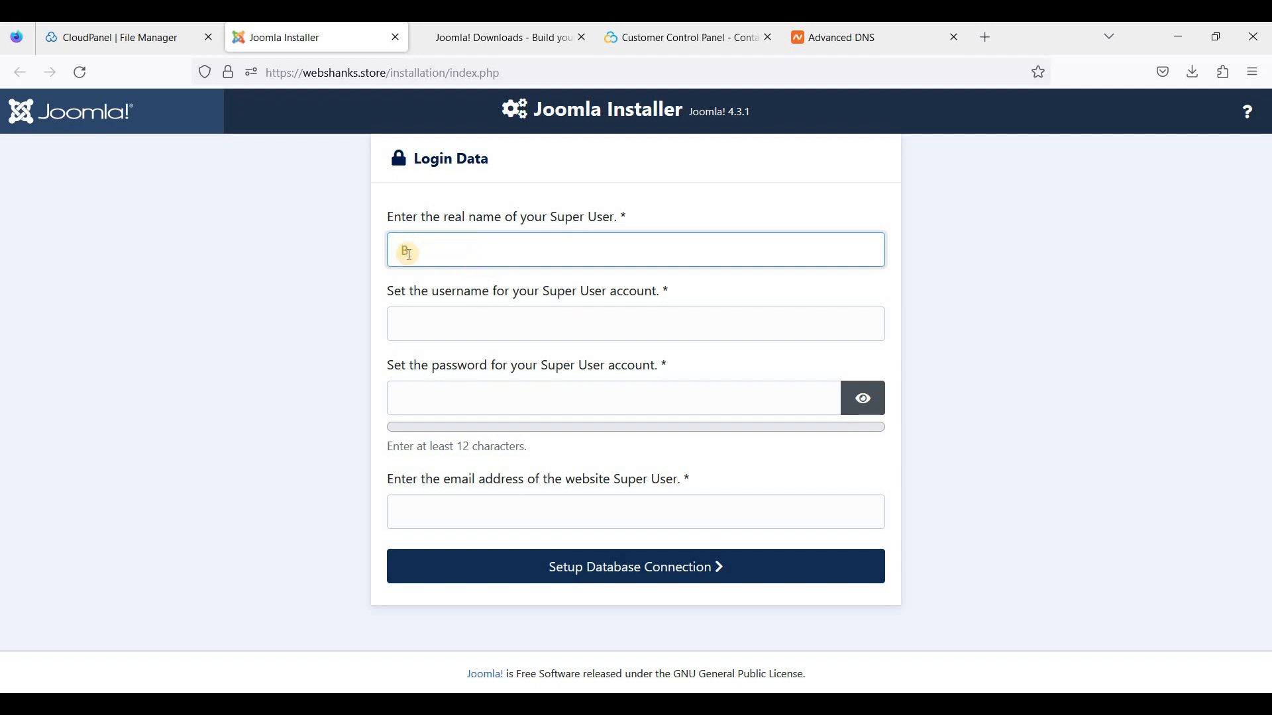
type("ayne")
key("Tab")
type("bruce")
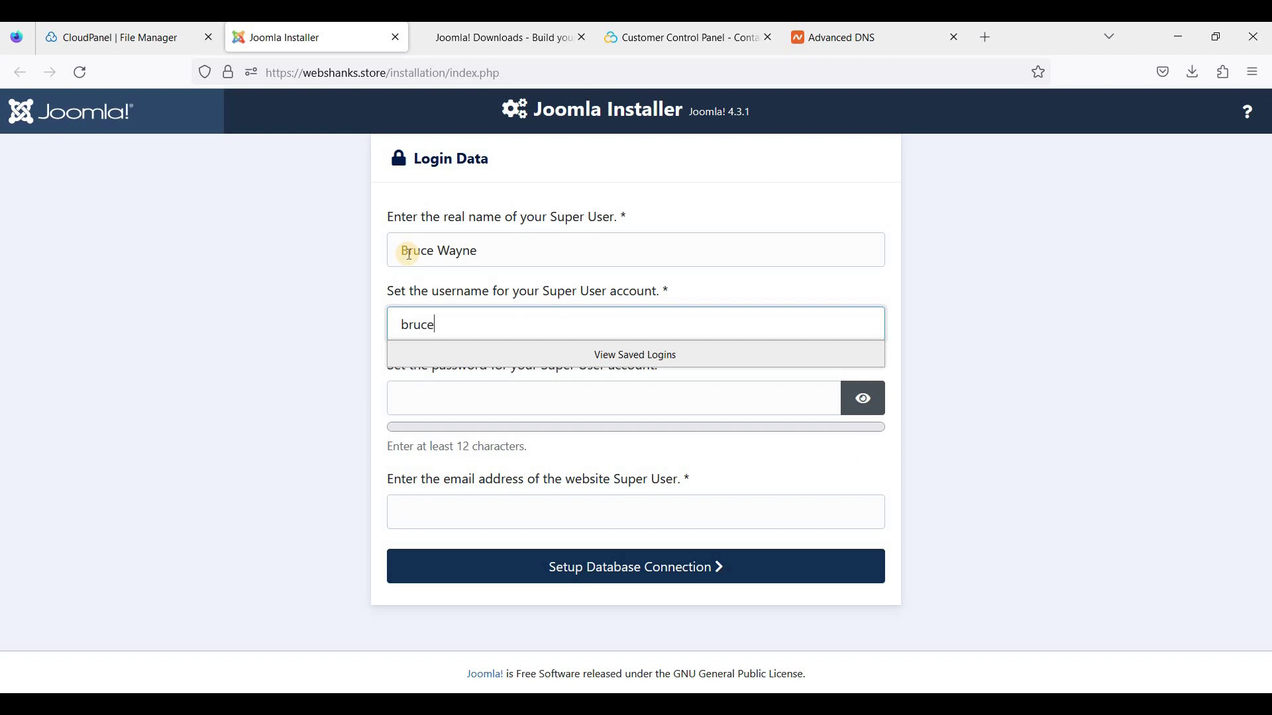
type(".wayne")
Enter an accepted Super User password of at least 12 characters and the email address.
left_click(521, 390)
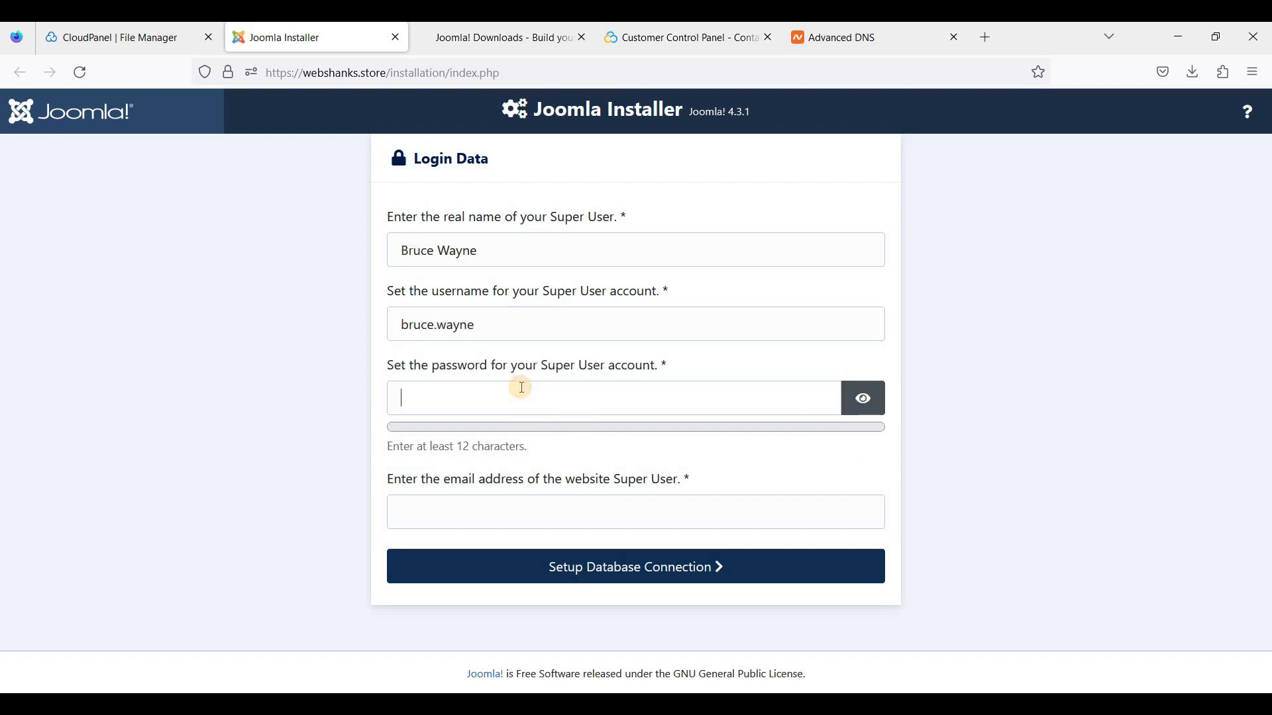
type("•")
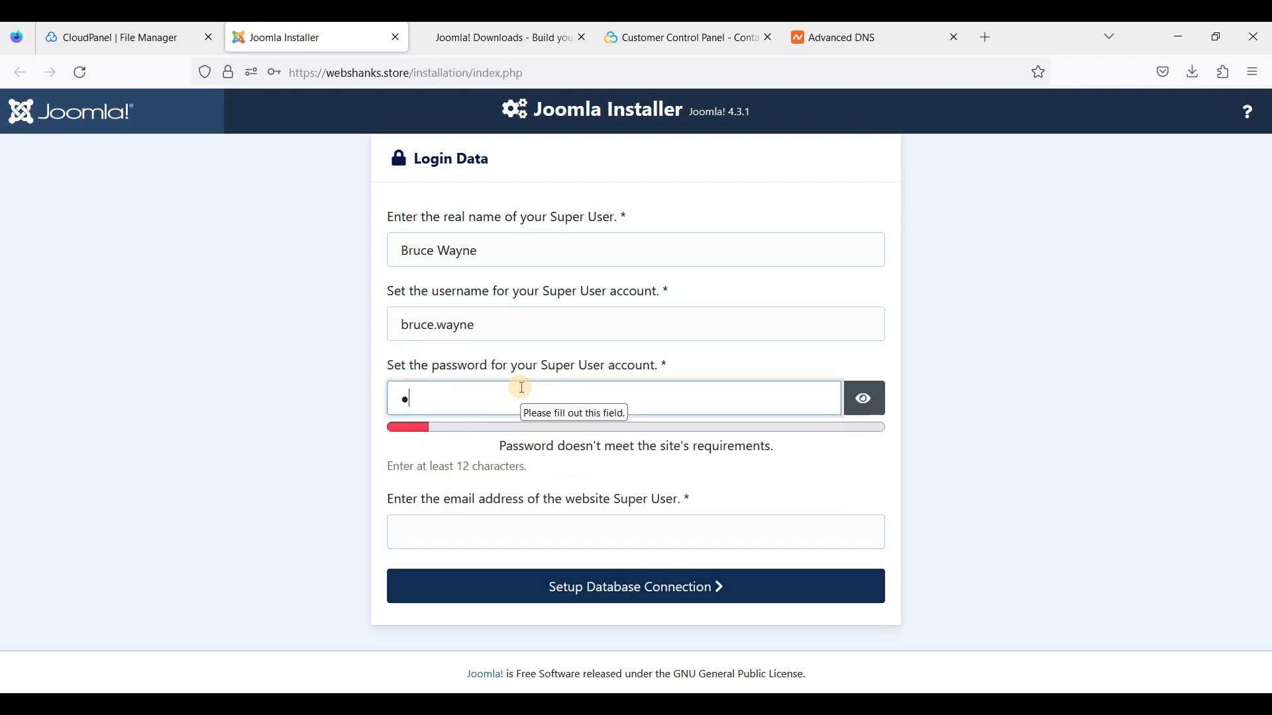
type("•••")
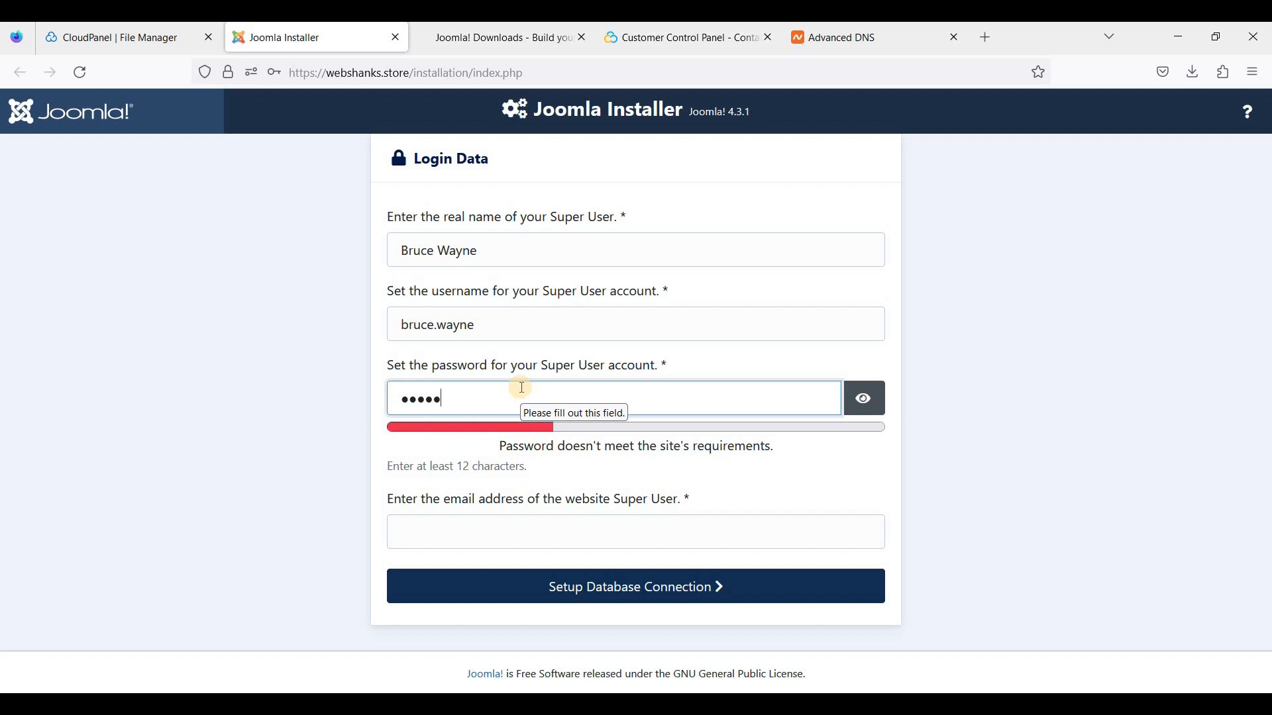
type("•••")
key("BackSpace")
key("BackSpace")
key("ctrl+a")
type("••••••••••")
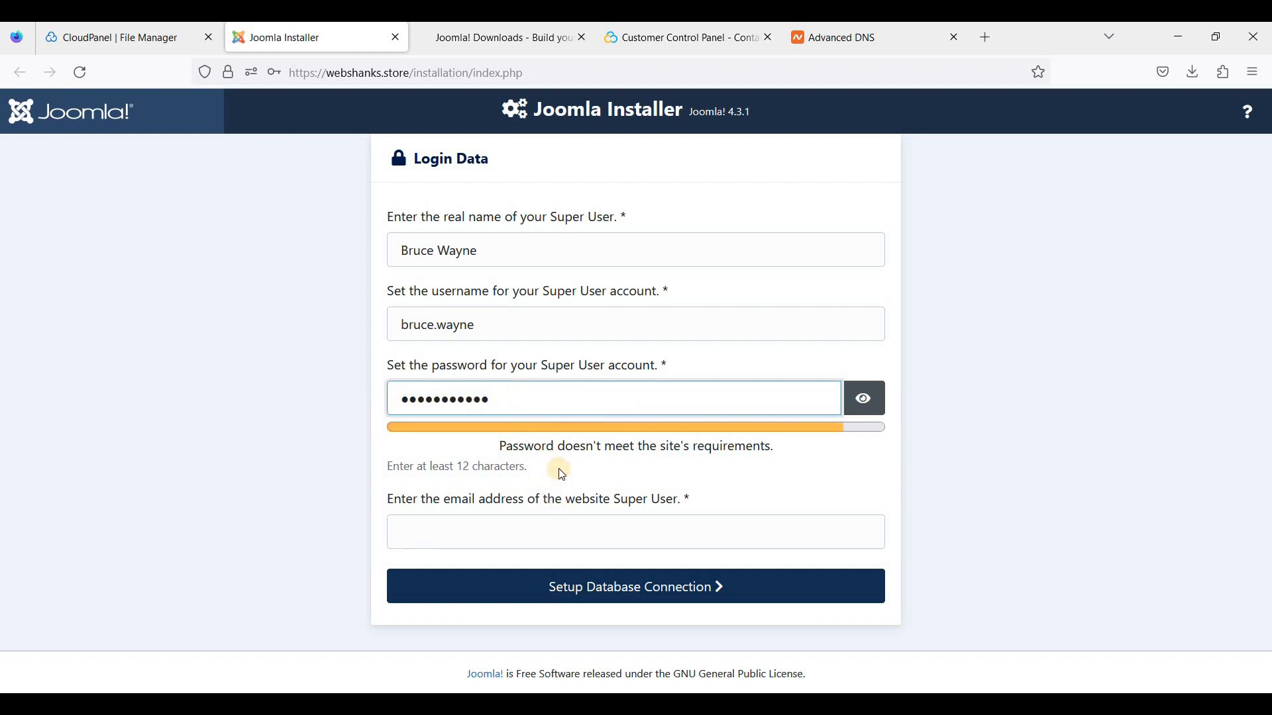
type("•")
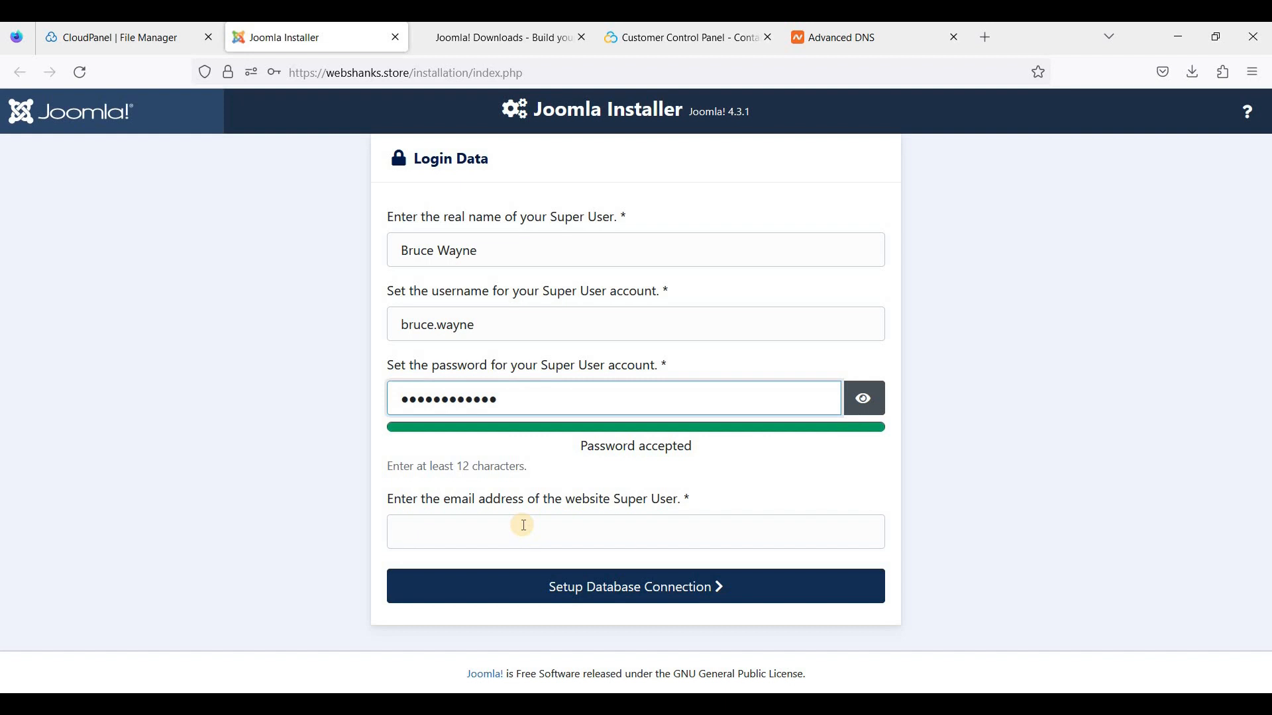
left_click(523, 526)
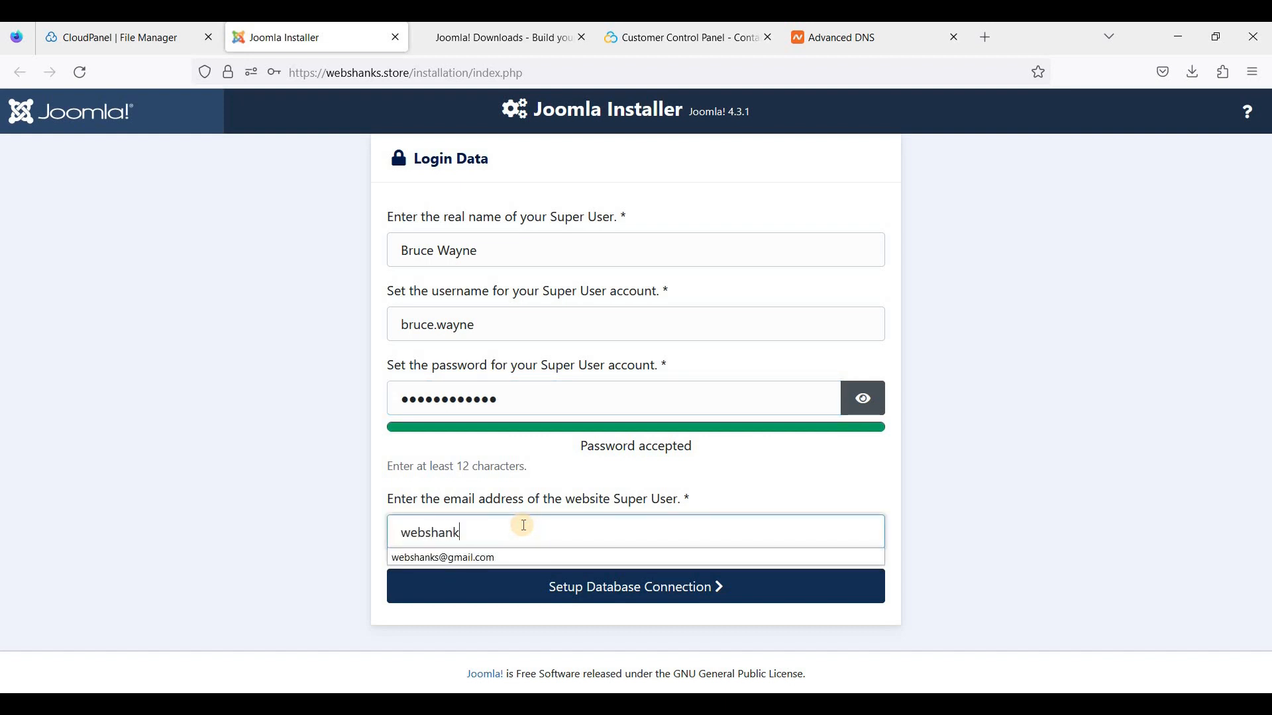
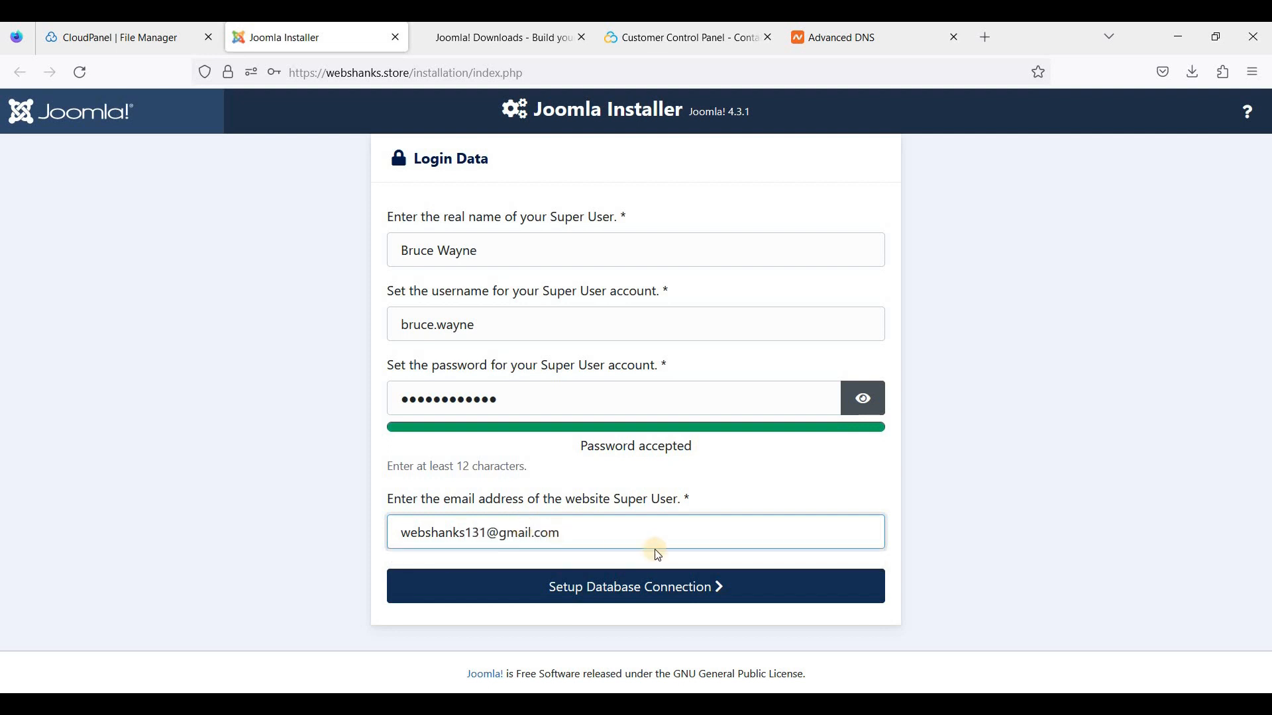
Enter the database username joomlauser and fill in the saved database password.
left_click(615, 584)
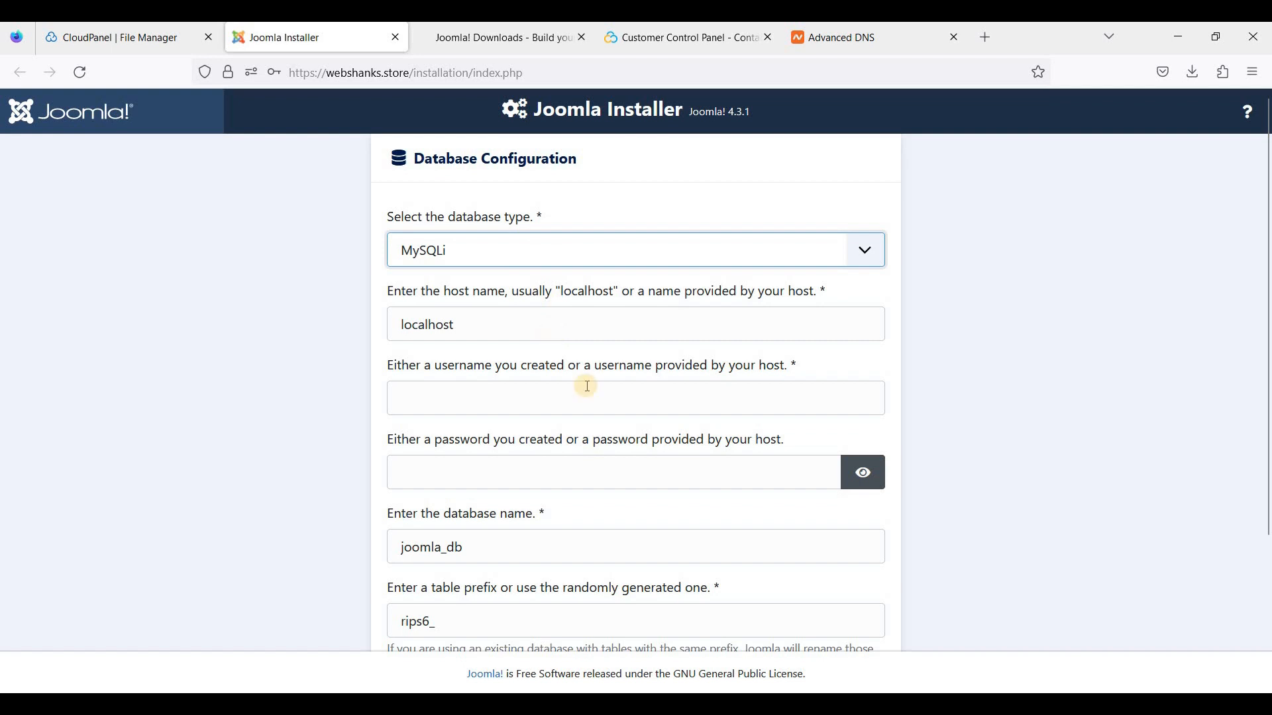
left_click(484, 400)
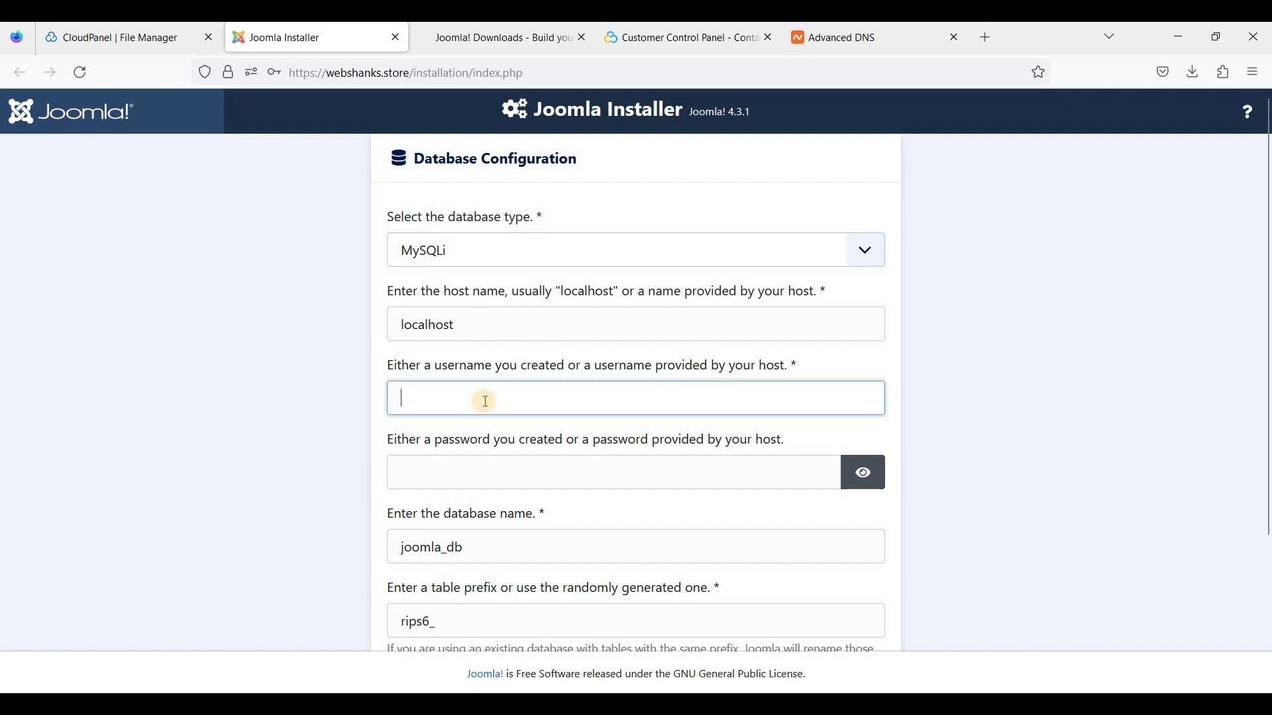
type("jo")
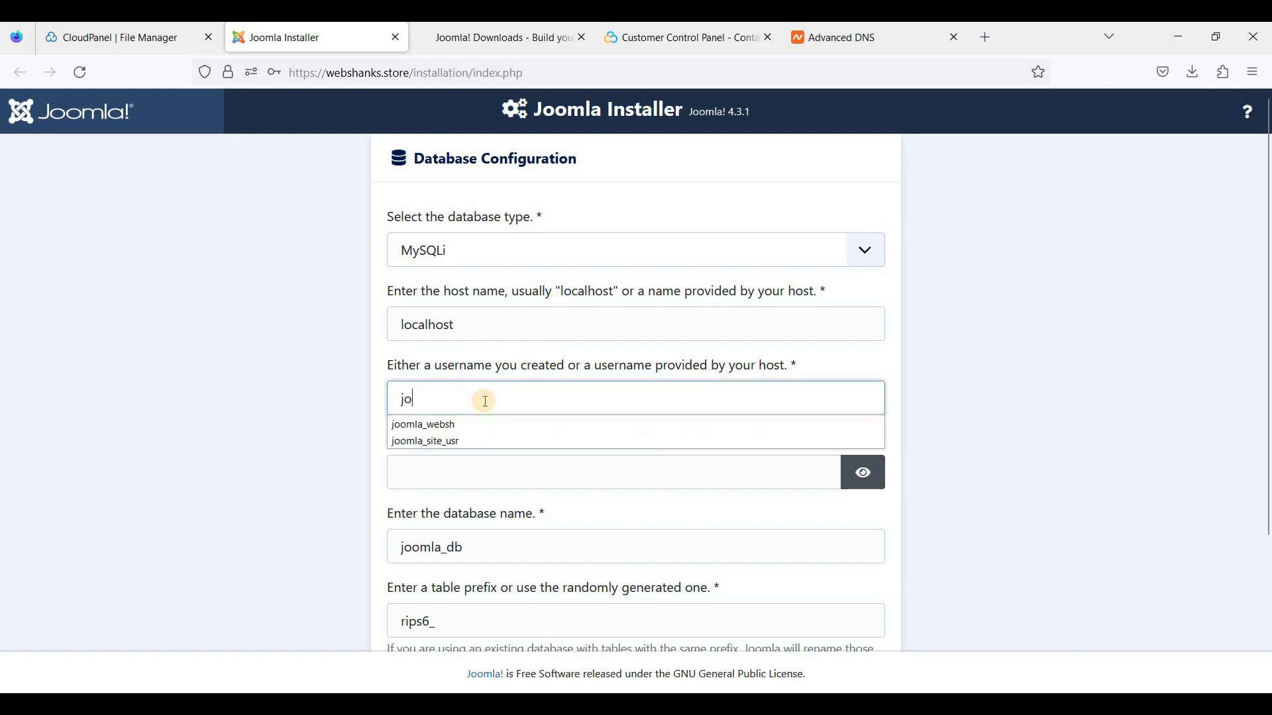
type("omlauser")
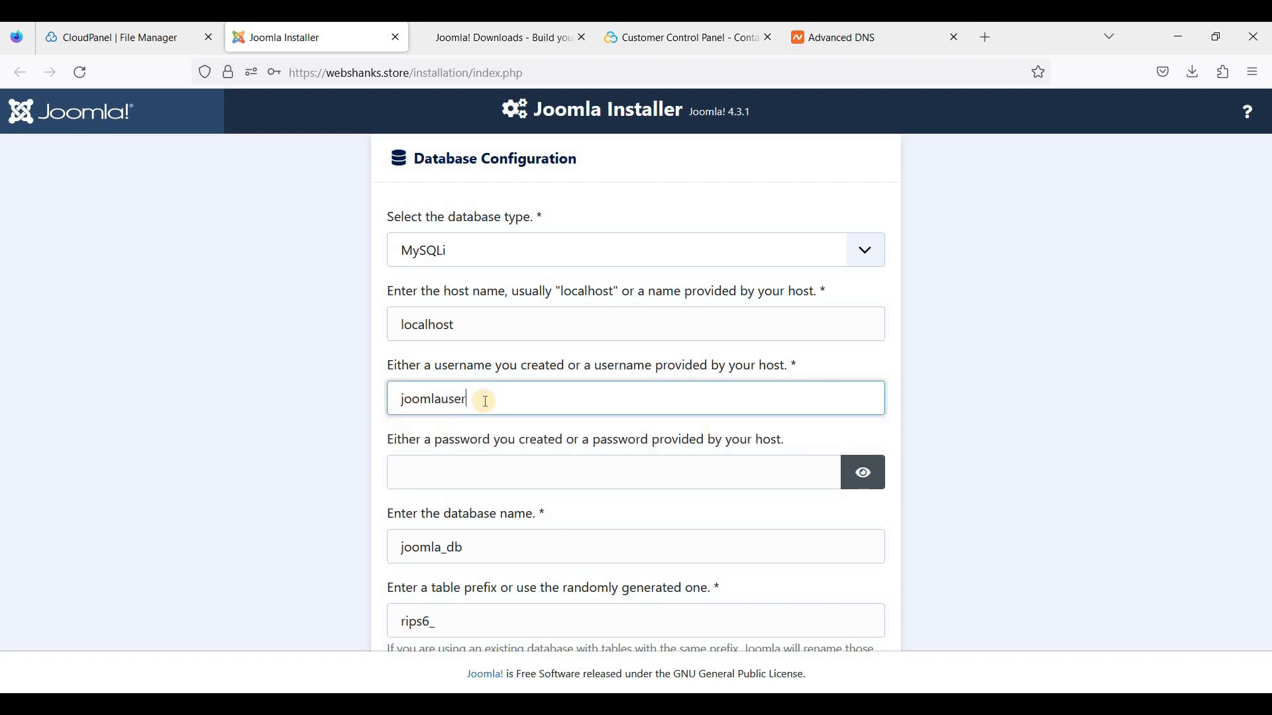
left_click(486, 480)
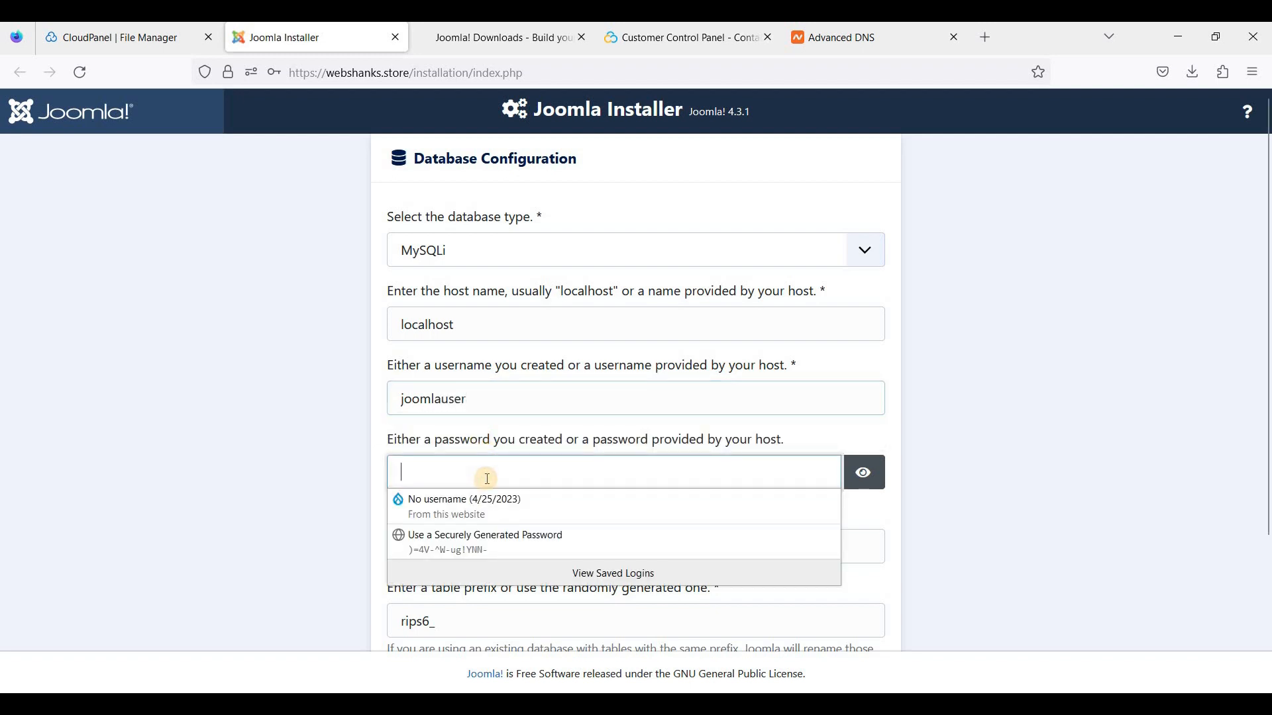
left_click(319, 404)
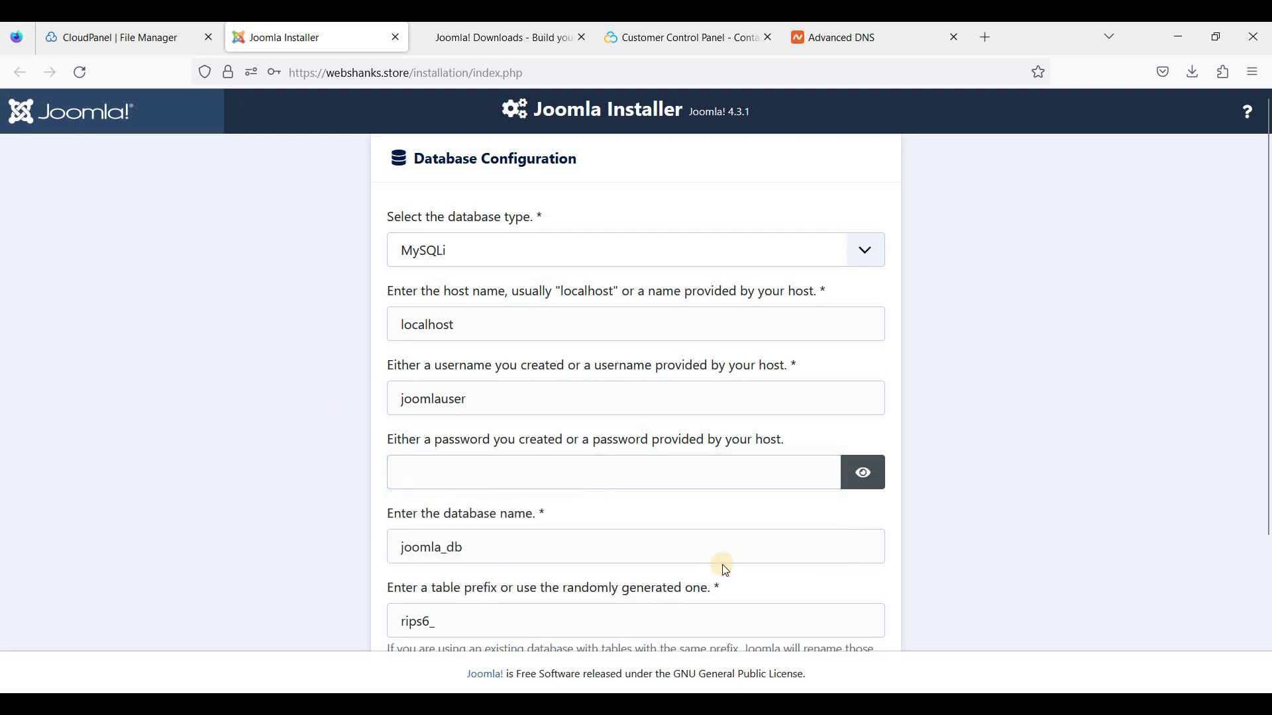
left_click(464, 473)
left_click(467, 532)
Shorten the database name to joomla.
left_click(342, 474)
scroll(422, 496, "down", 1)
left_click(496, 459)
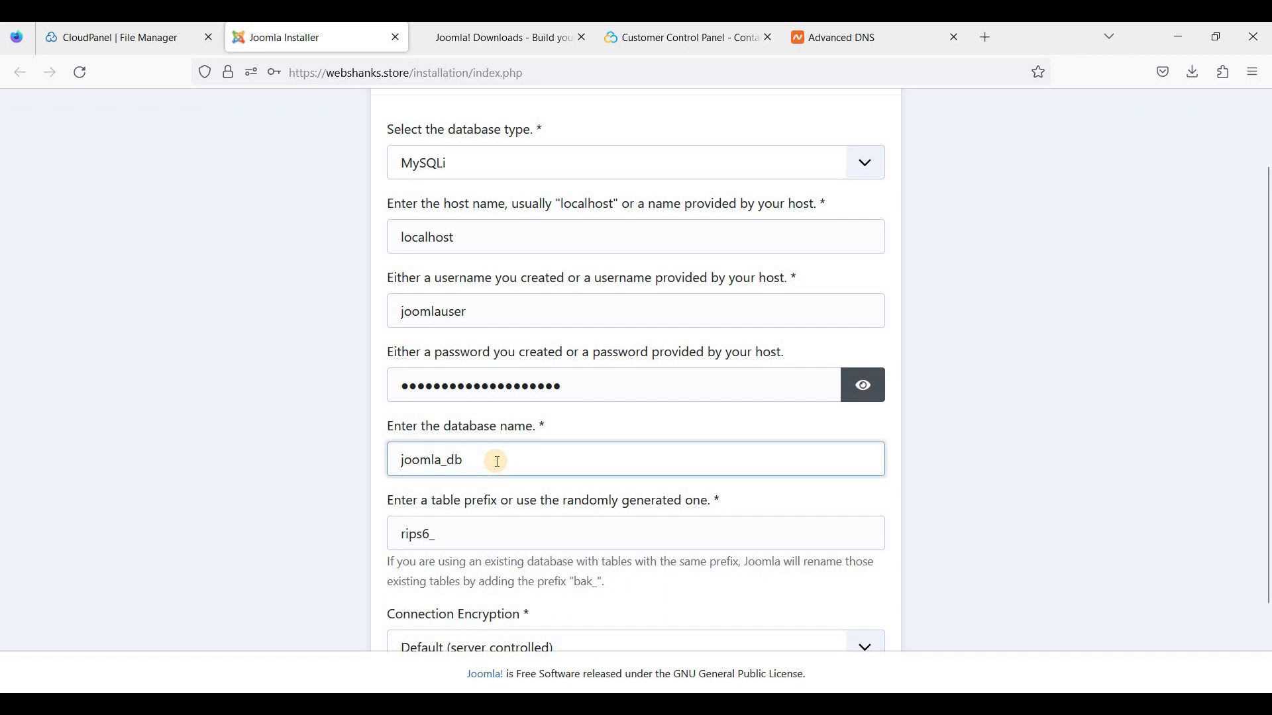
key("BackSpace")
key("BackSpace")
key("BackSpace")
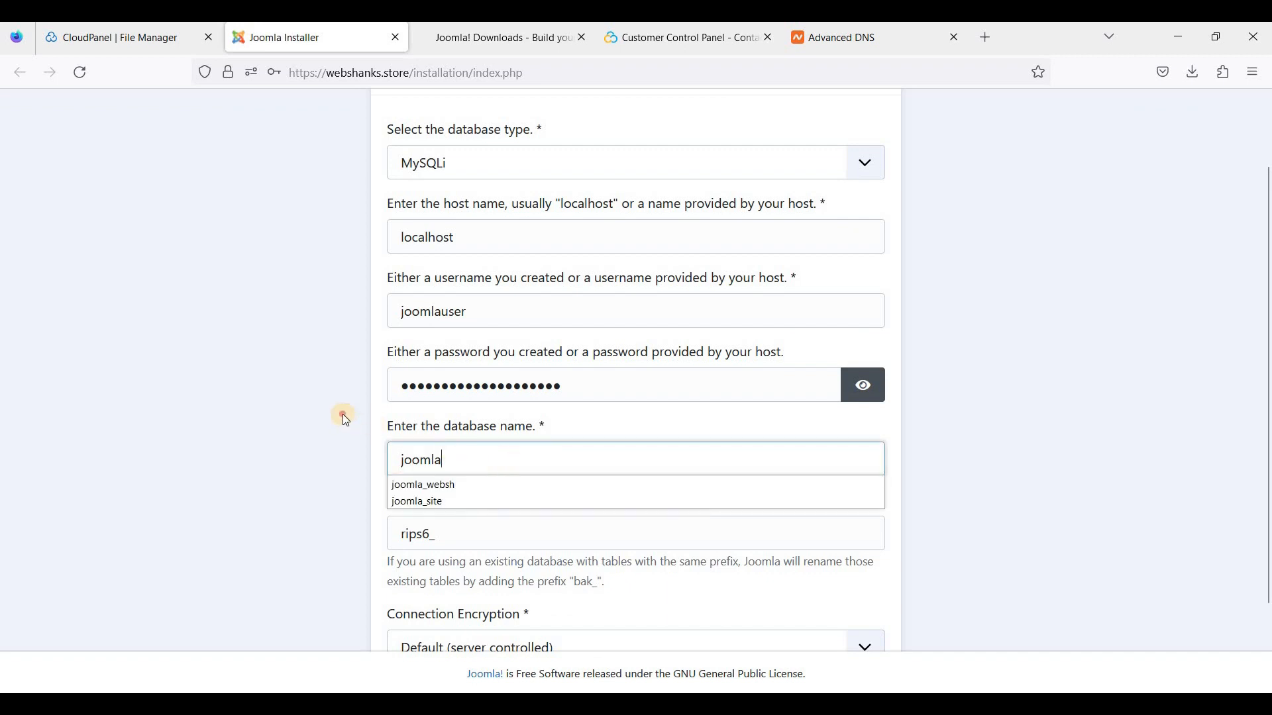
left_click(337, 409)
scroll(380, 473, "down", 2)
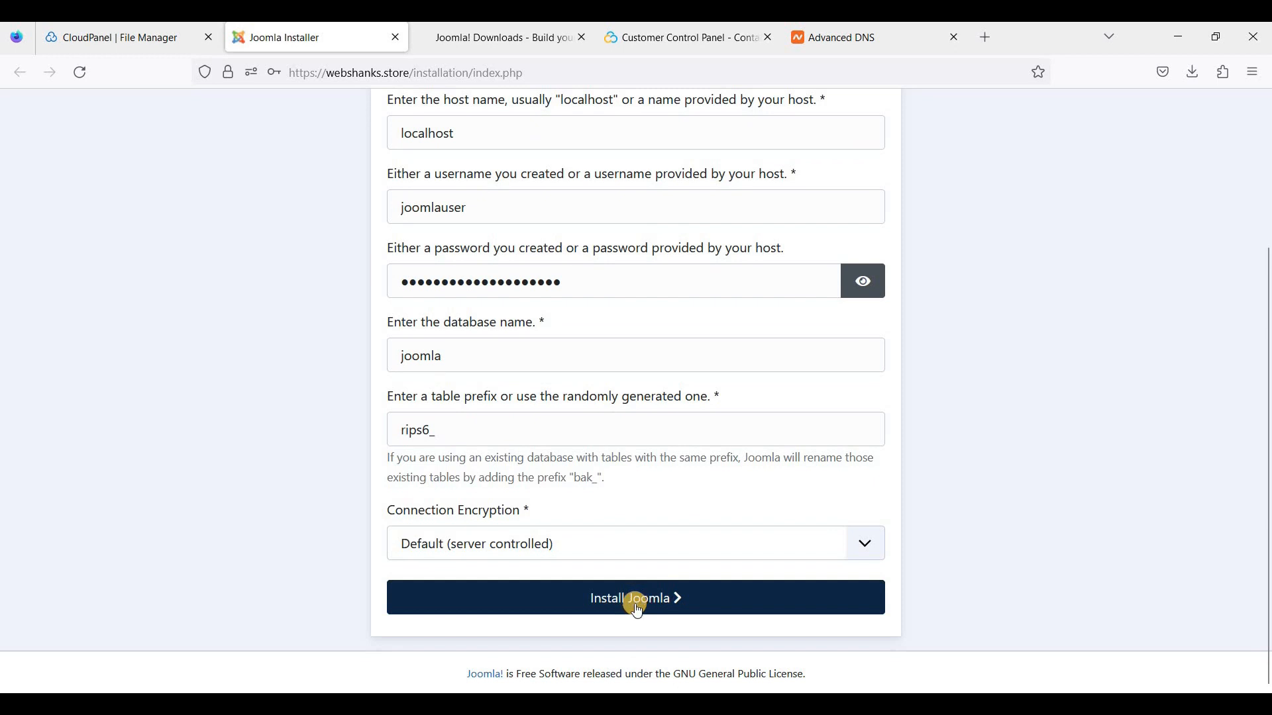
Run the Joomla installation, declining Firefox's save-login popup, until the site is ready.
left_click(636, 598)
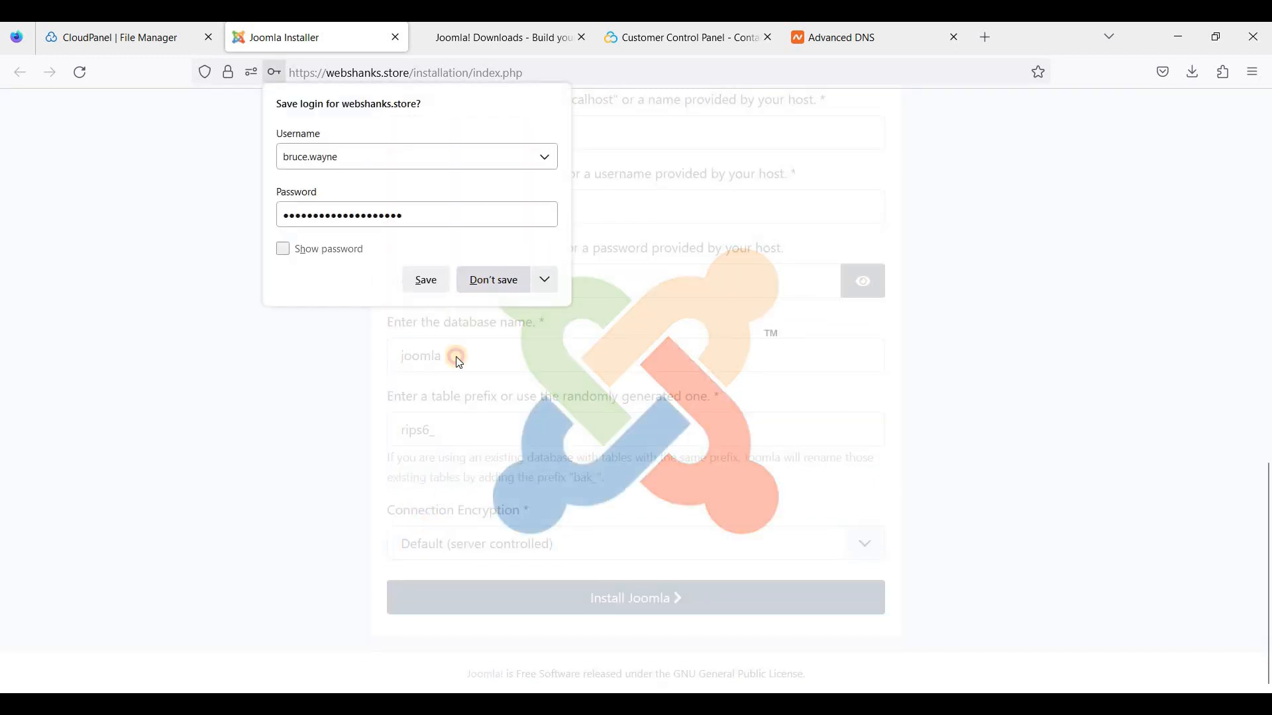
left_click(458, 442)
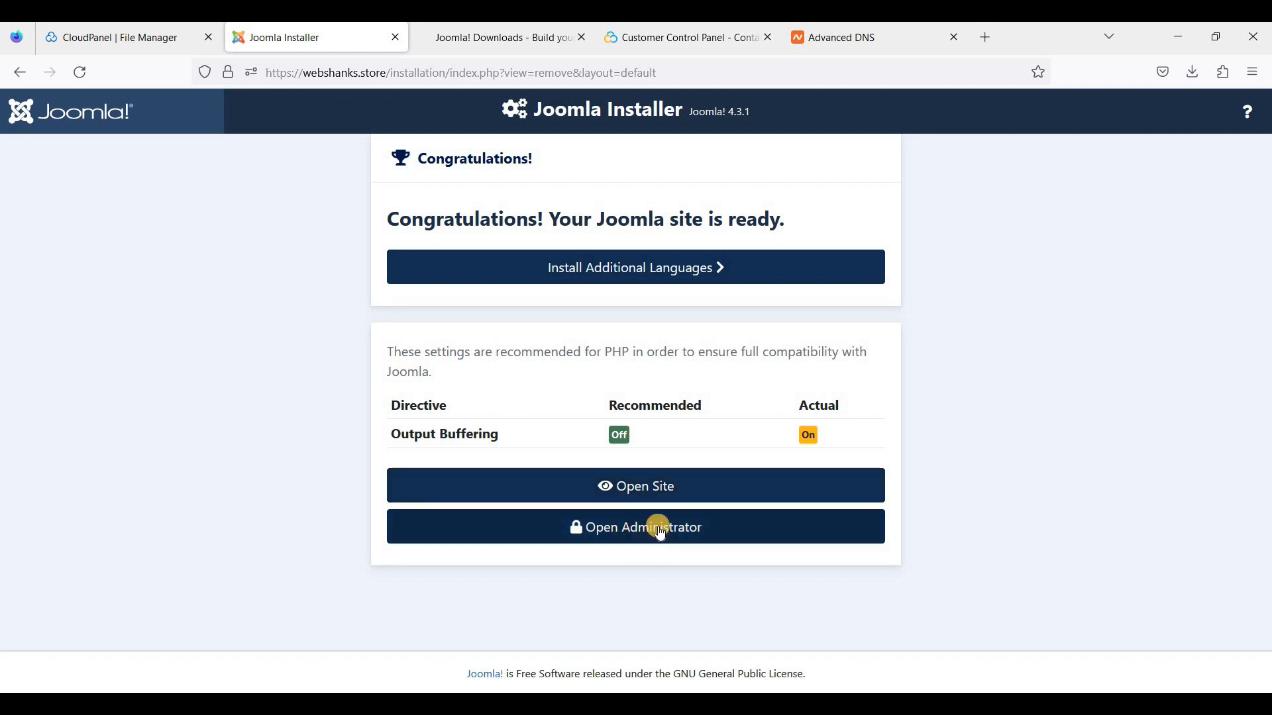
right_click(647, 493)
key("Escape")
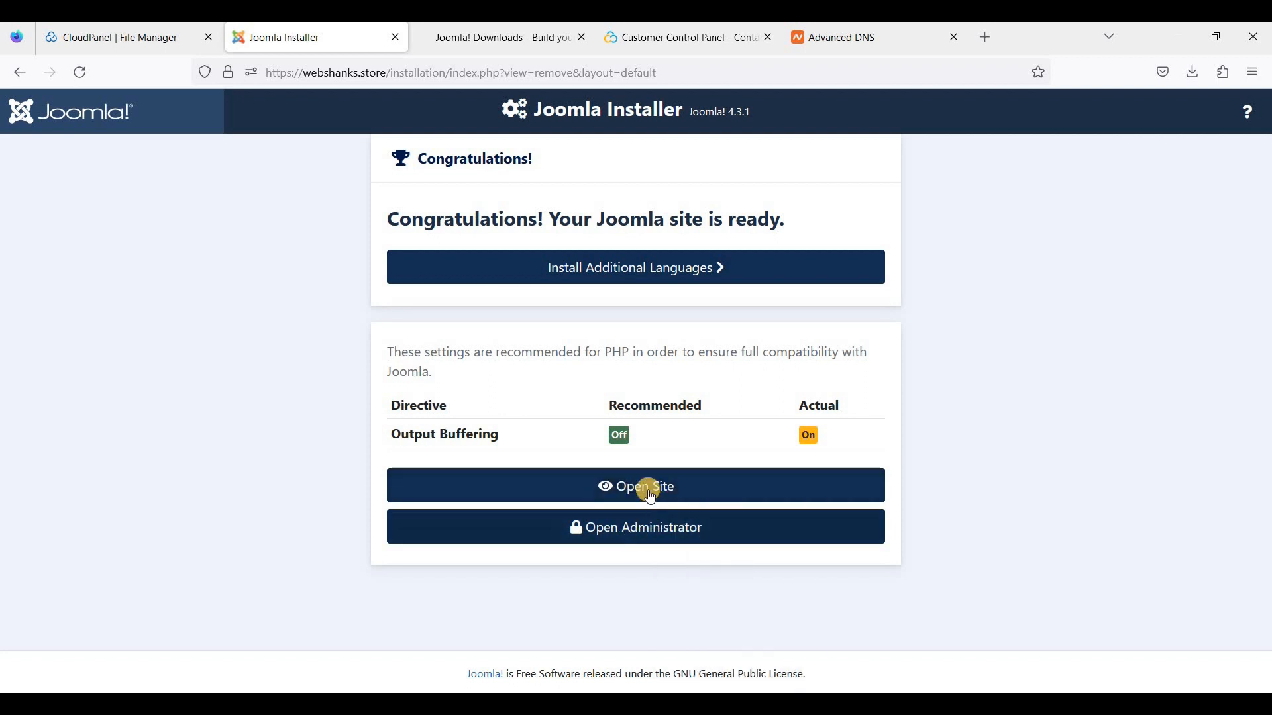
Open the new site's frontend, then go to webshanks.store/administrator/.
left_click(647, 488)
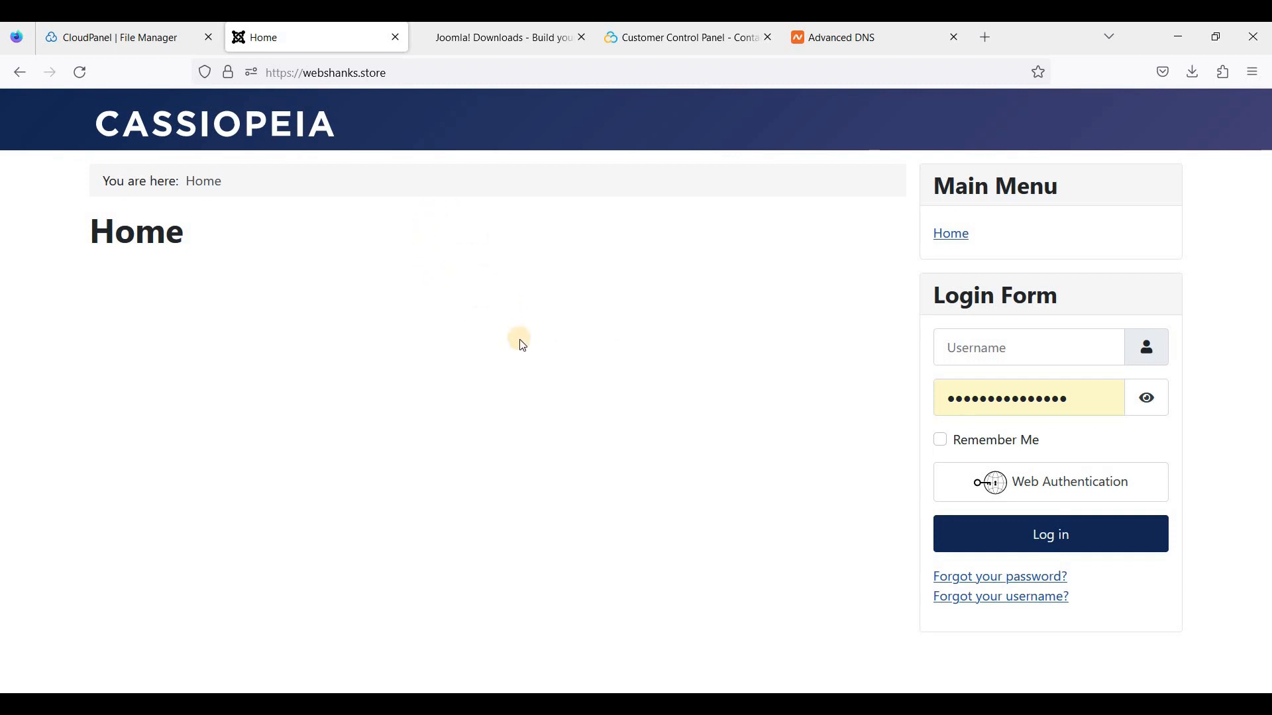
left_click(439, 72)
type("/administrator/")
key("Return")
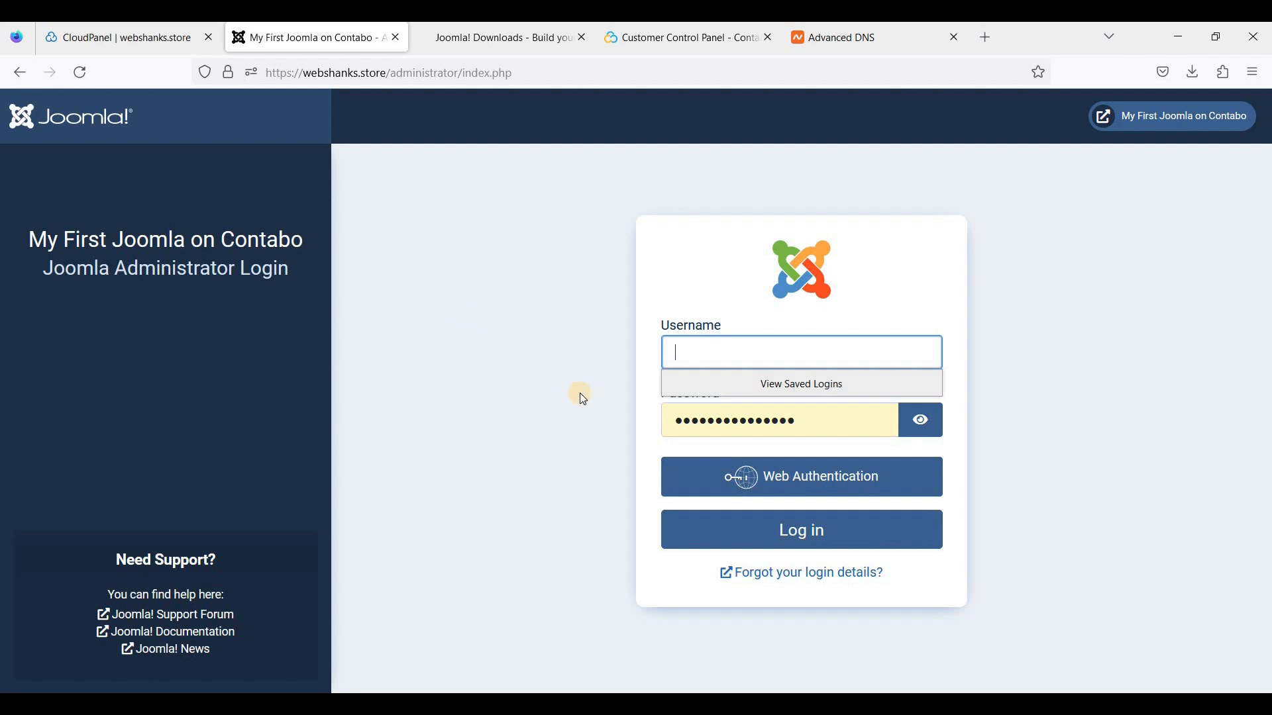
type("bruce.wayne")
Log in as bruce.wayne to the administrator back end, retrying after the login error.
key("Tab")
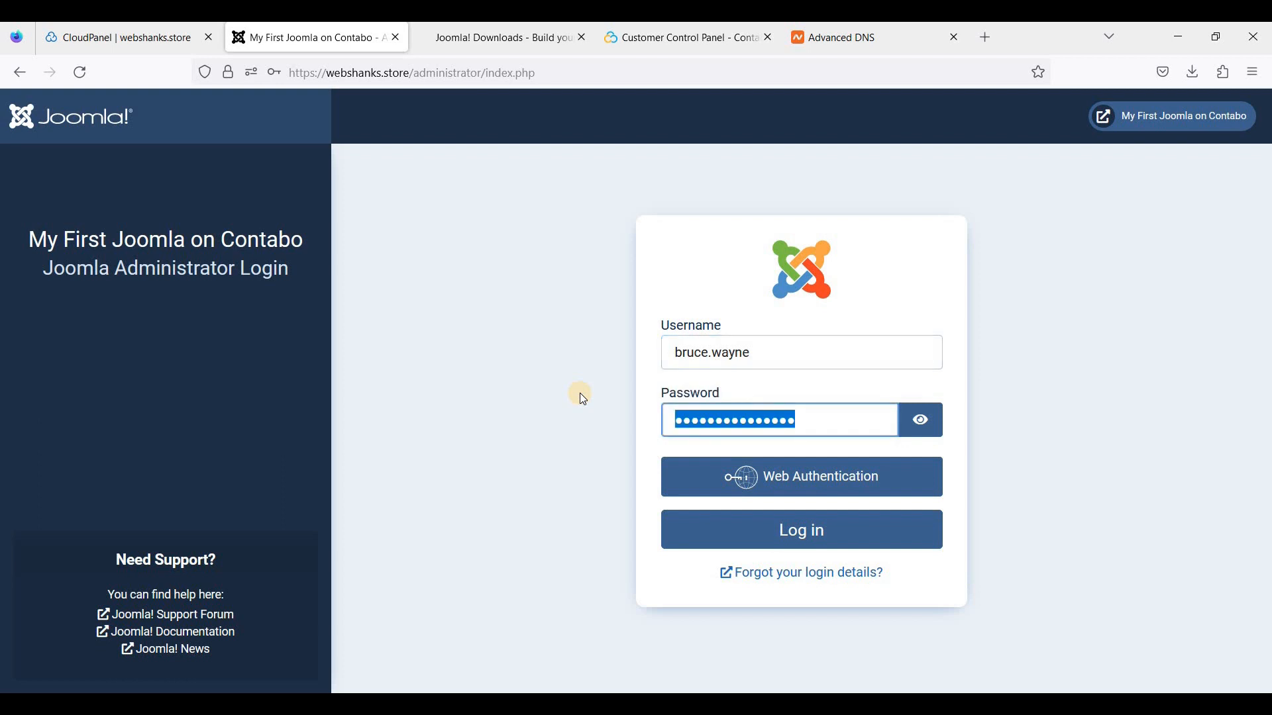
type("•••••••••")
key("Return")
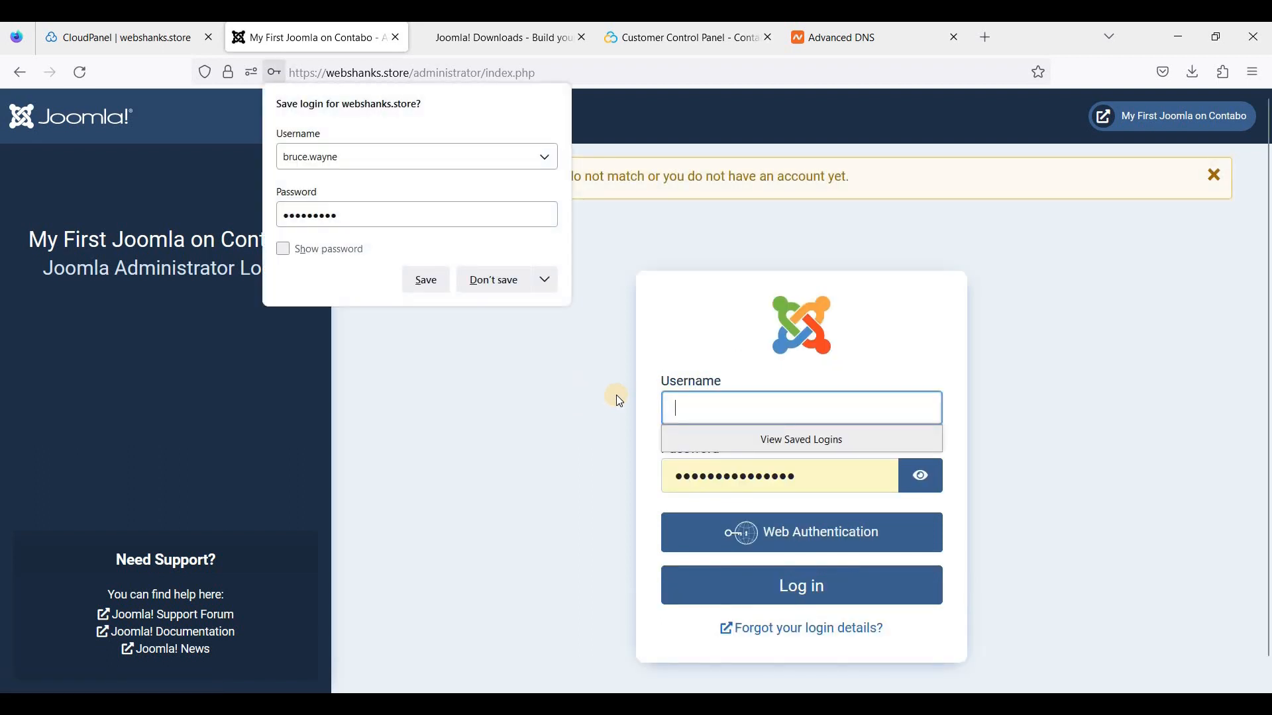
type("bruce.wayne")
key("Tab")
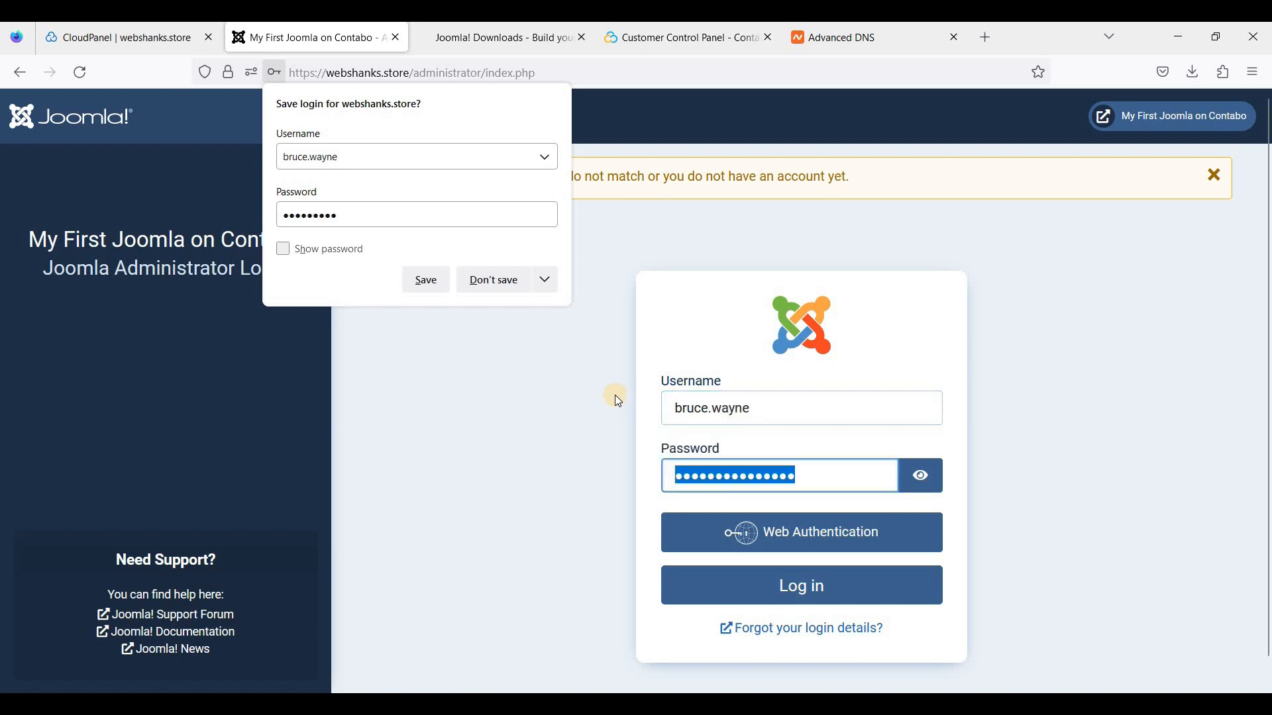
type("••")
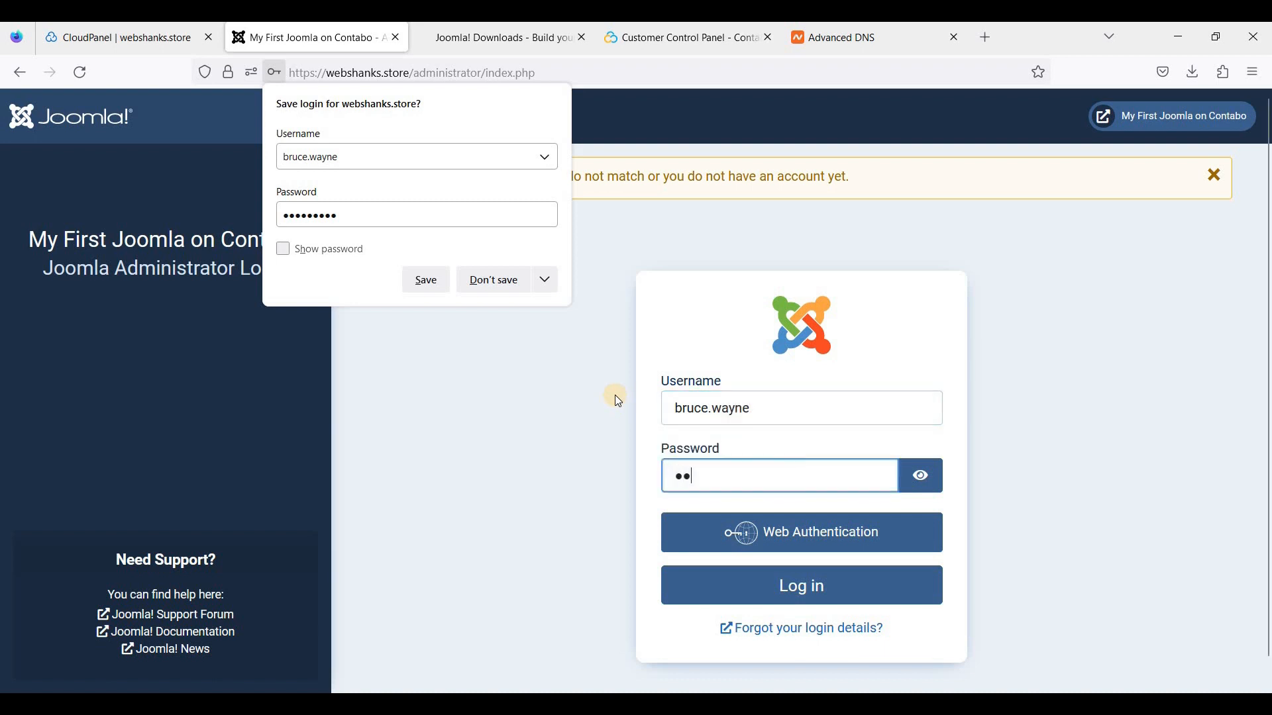
type("•")
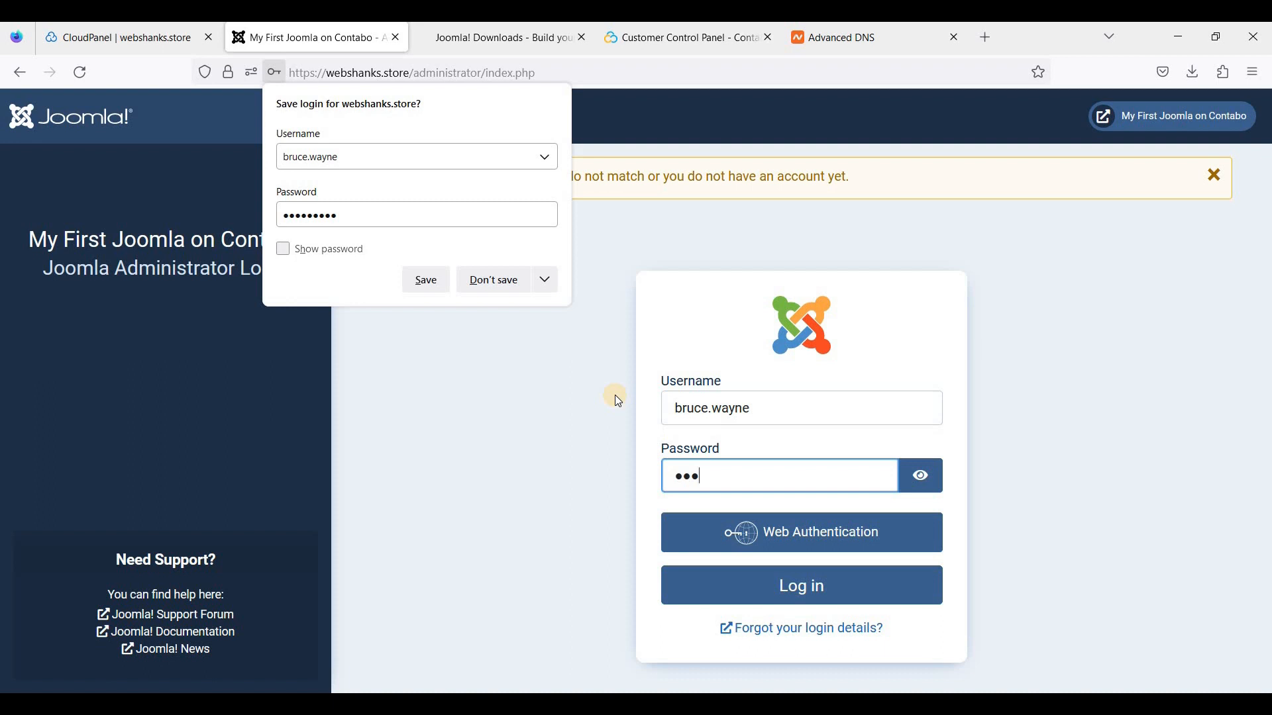
type("•••••••••")
key("Return")
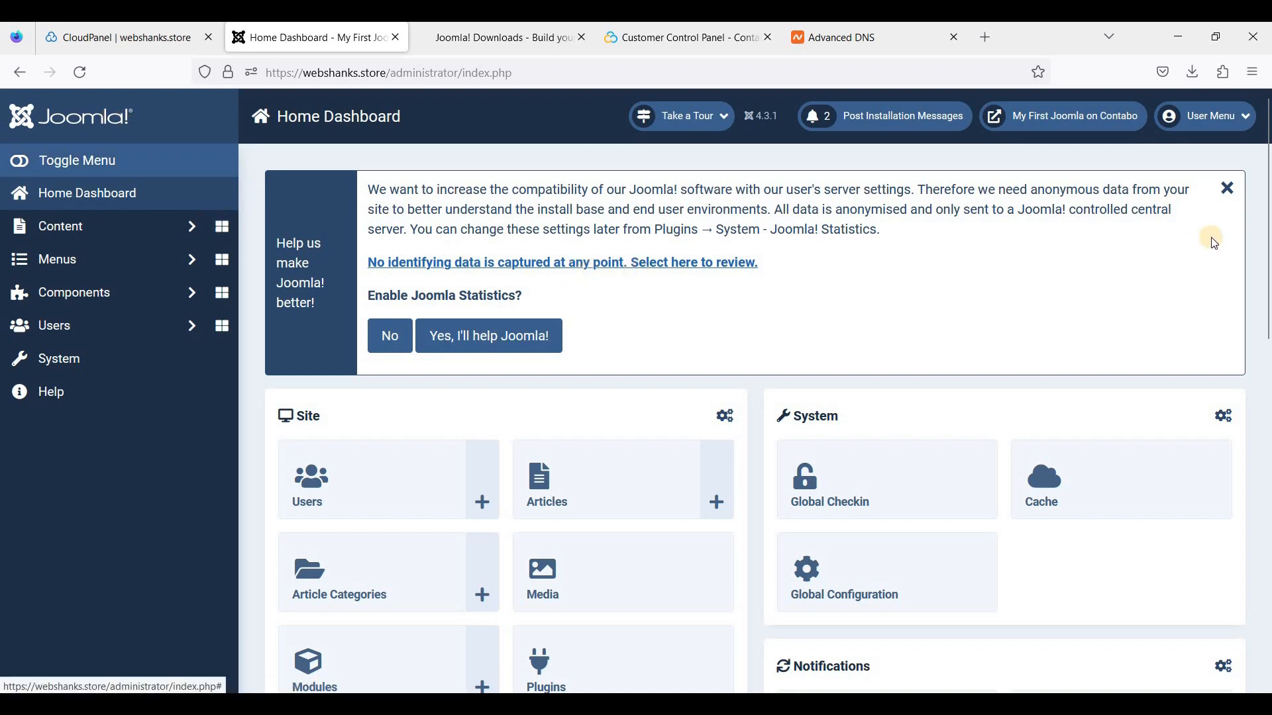
Create a new article titled Hello Joomla! with body Hello Joomla! and Save & Close.
left_click(1226, 188)
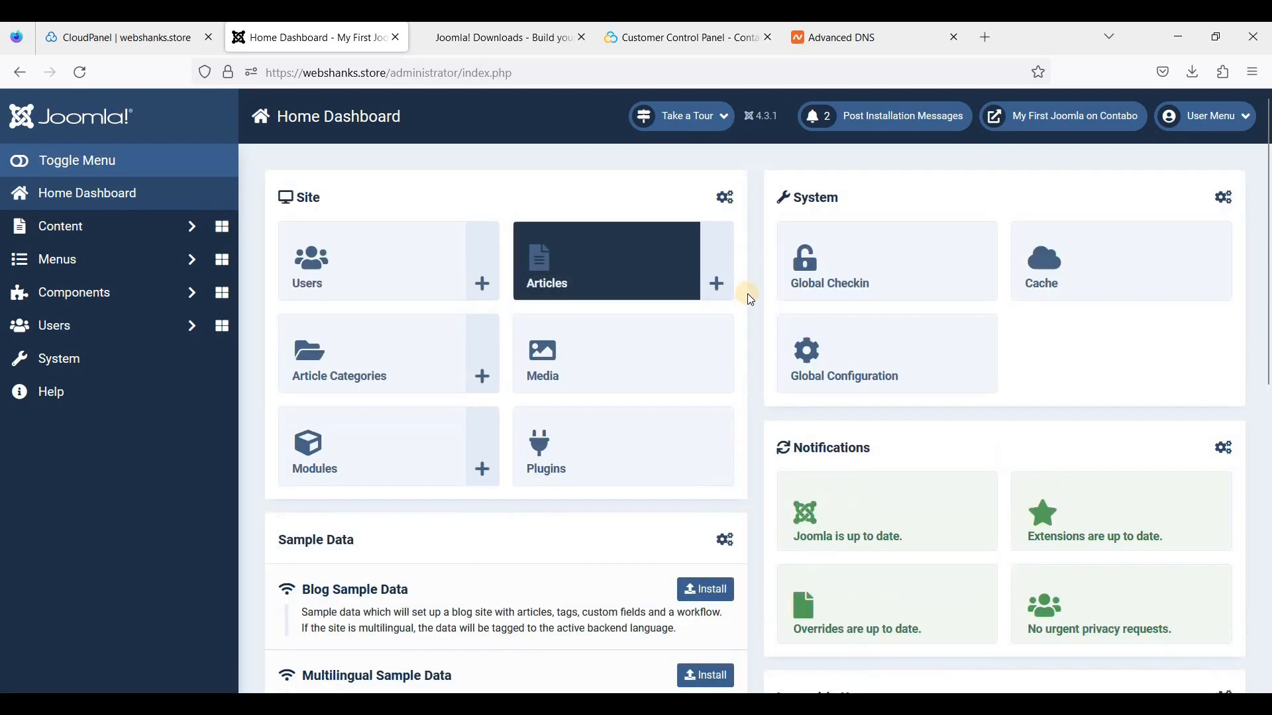
scroll(636, 299, "down", 1)
left_click(716, 199)
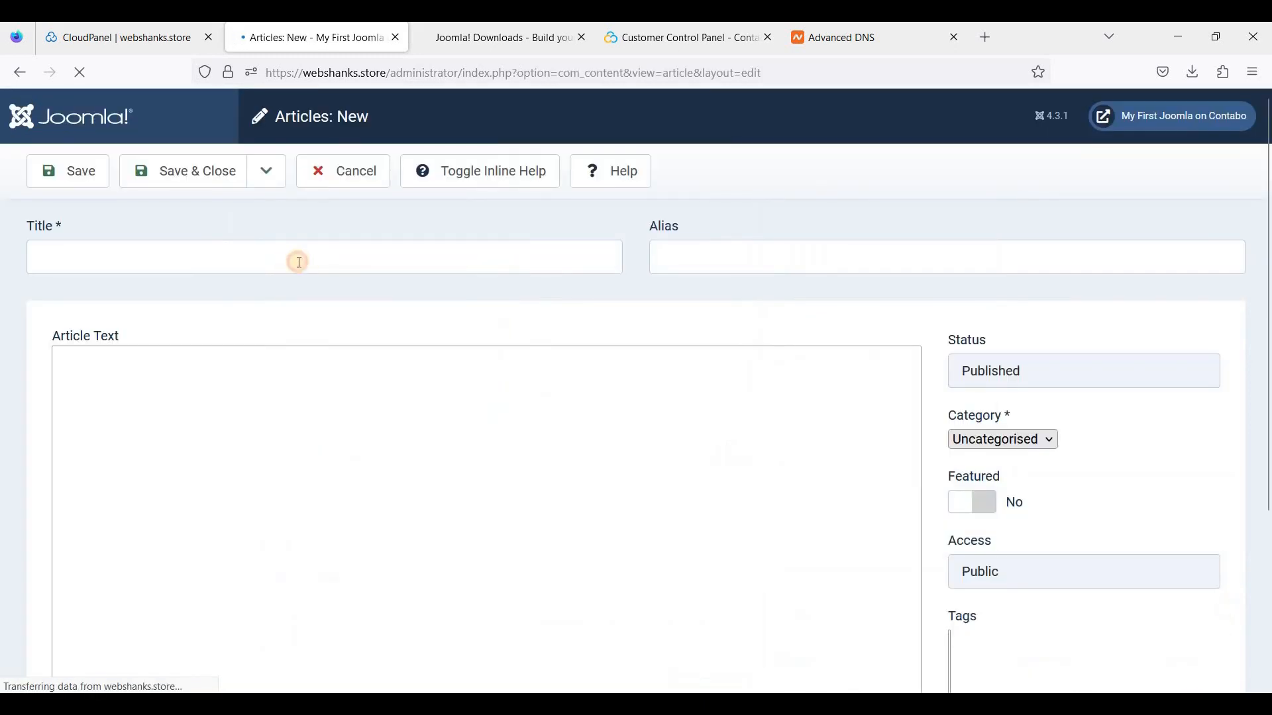
left_click(291, 260)
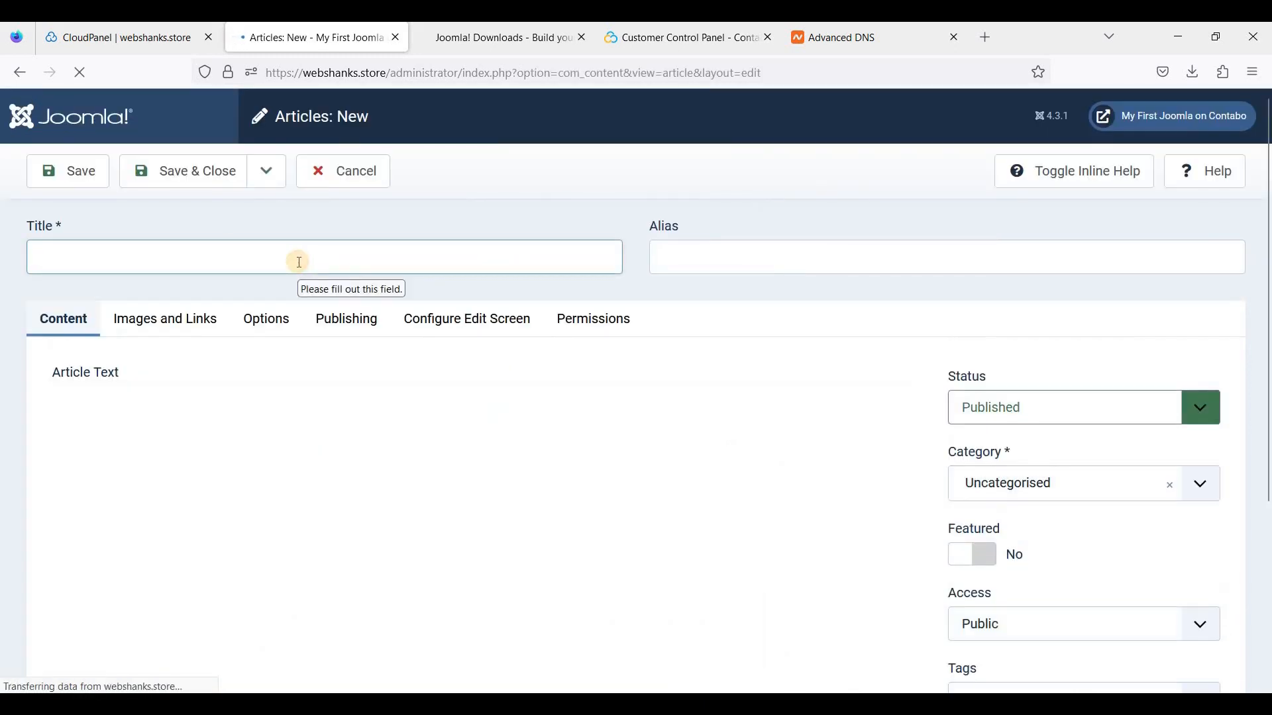
type("Hello Joomla!")
scroll(297, 262, "down", 2)
left_click(210, 539)
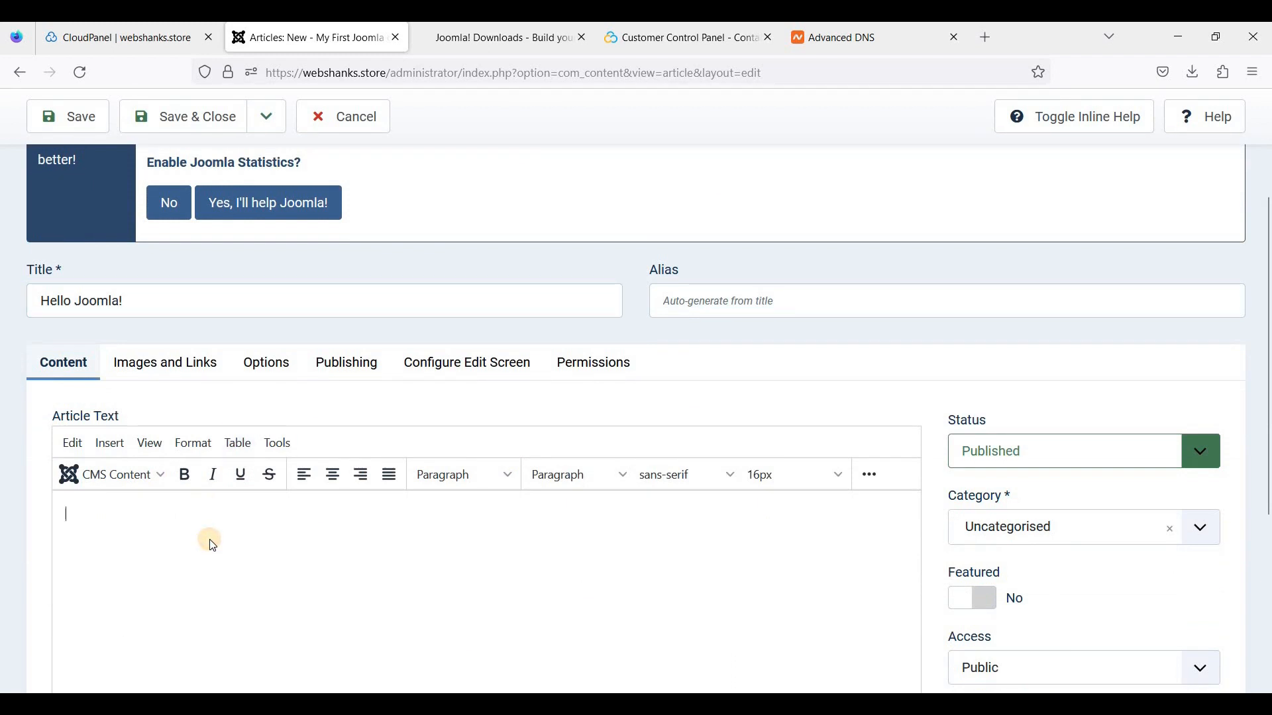
type("Joomla!")
scroll(882, 312, "down", 3)
scroll(889, 386, "up", 5)
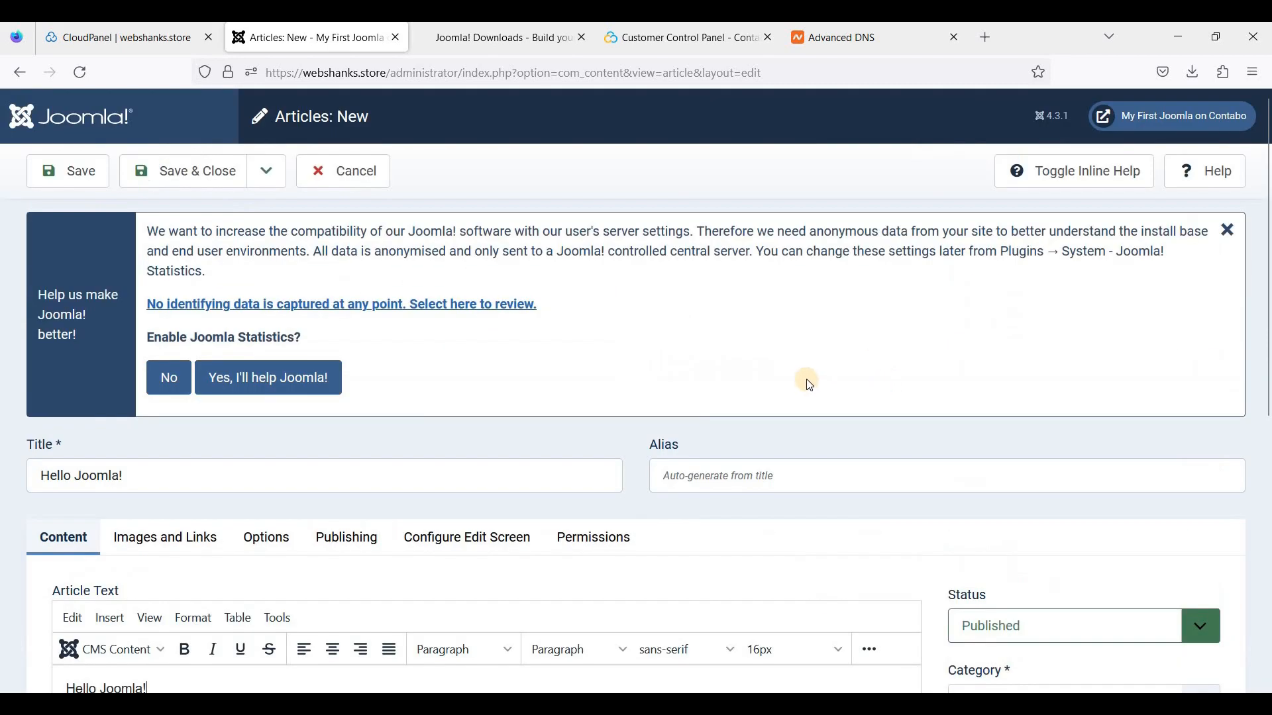
left_click(179, 169)
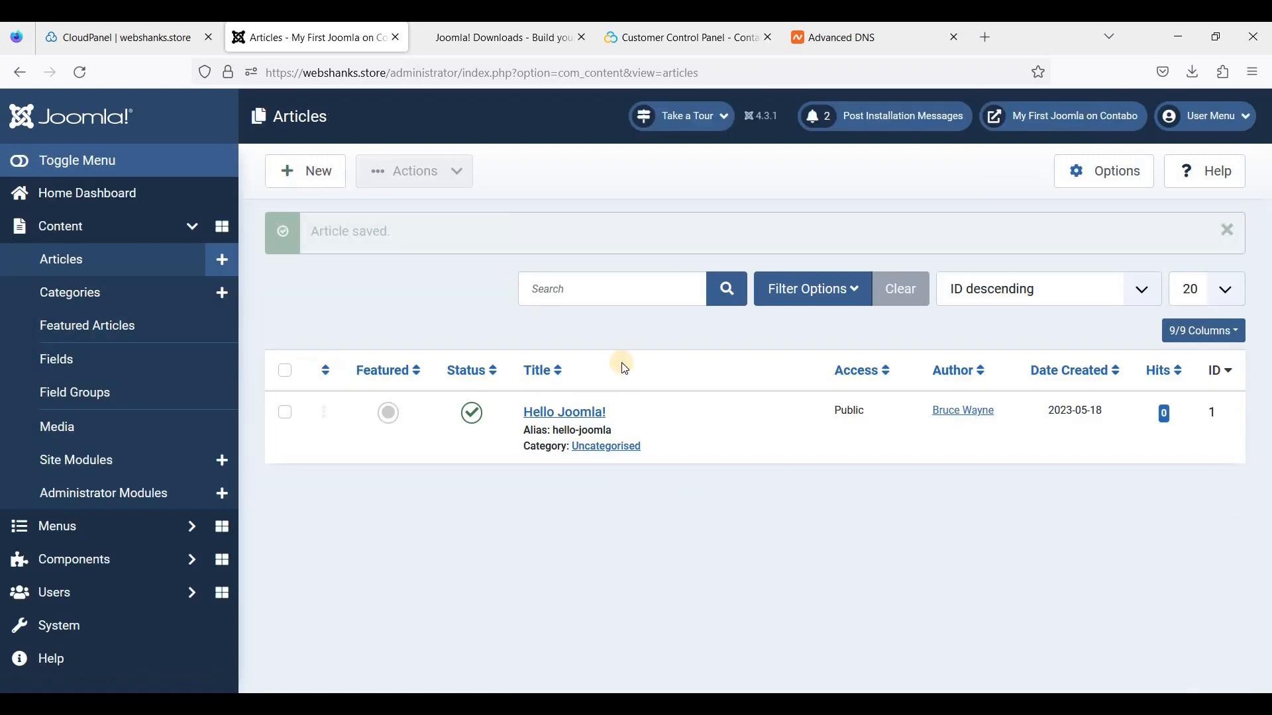
scroll(961, 628, "down", 1)
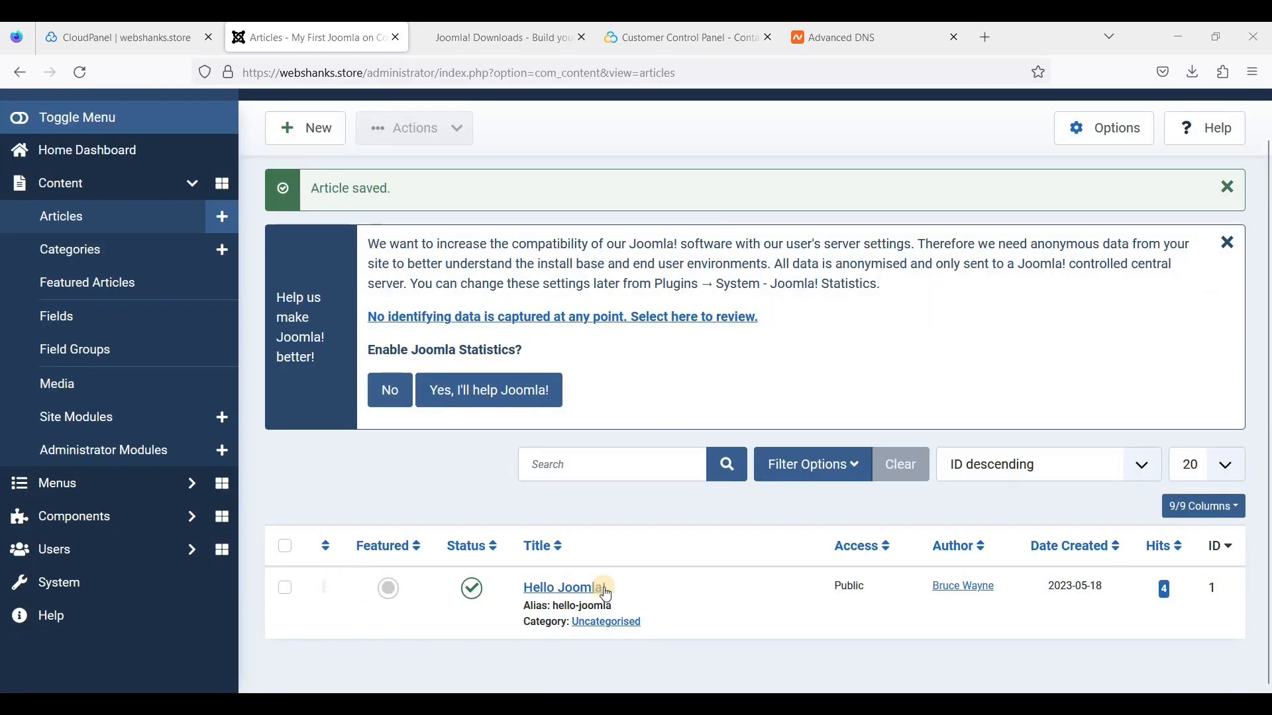
Preview the article and open Hello Joomla! from the Uncategorised category page on the frontend.
left_click(567, 590)
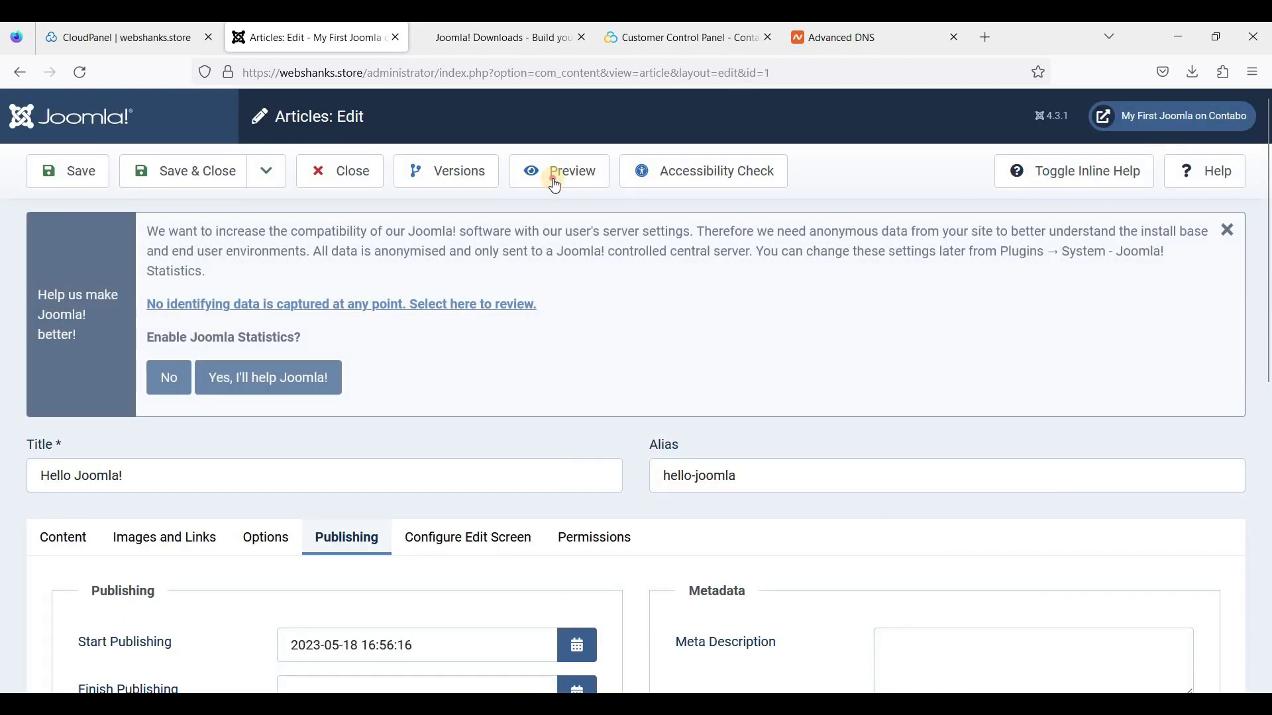
left_click(559, 171)
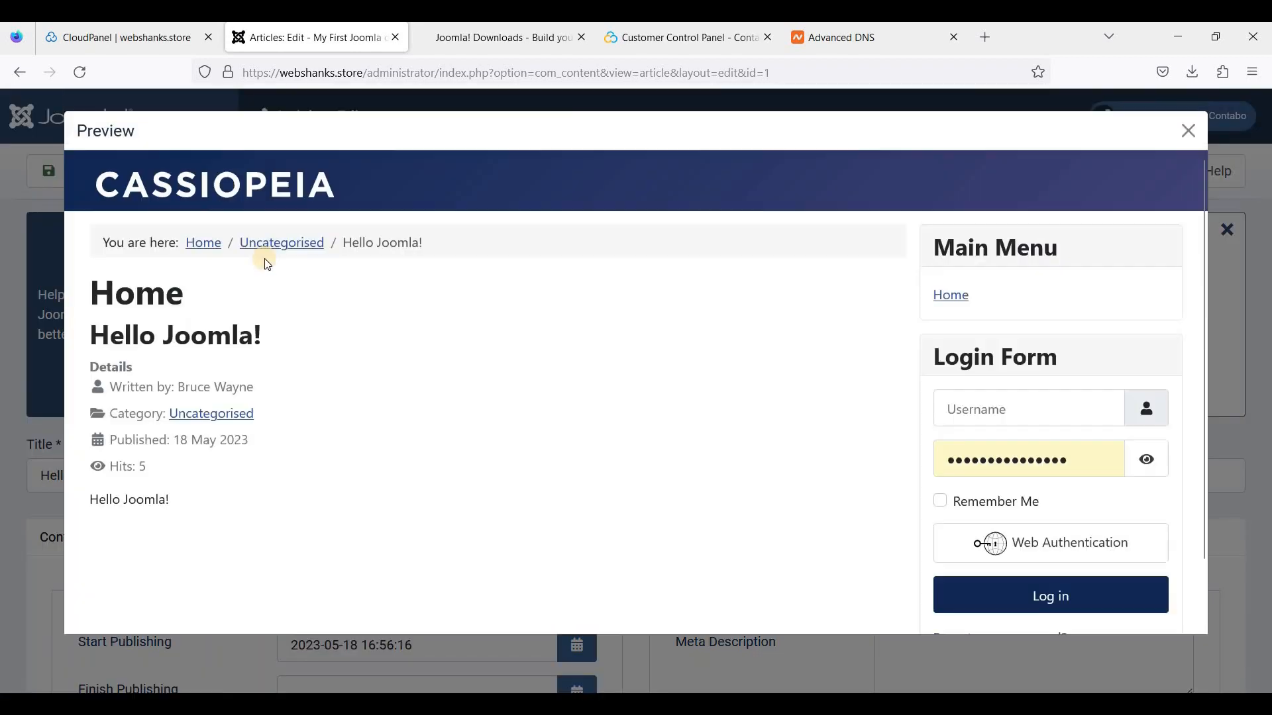
right_click(315, 258)
left_click(367, 262)
left_click(434, 38)
left_click(166, 275)
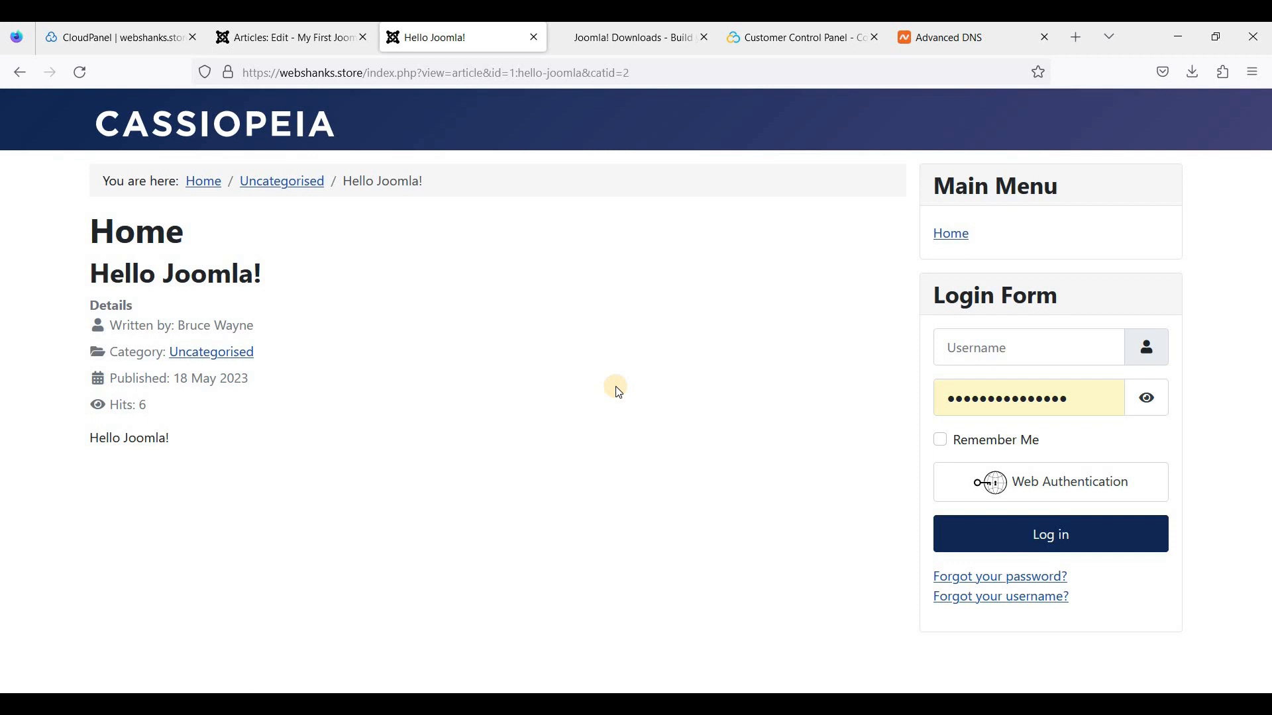
Switch back to the CloudPanel tab showing the webshanks.store settings page.
left_click(120, 37)
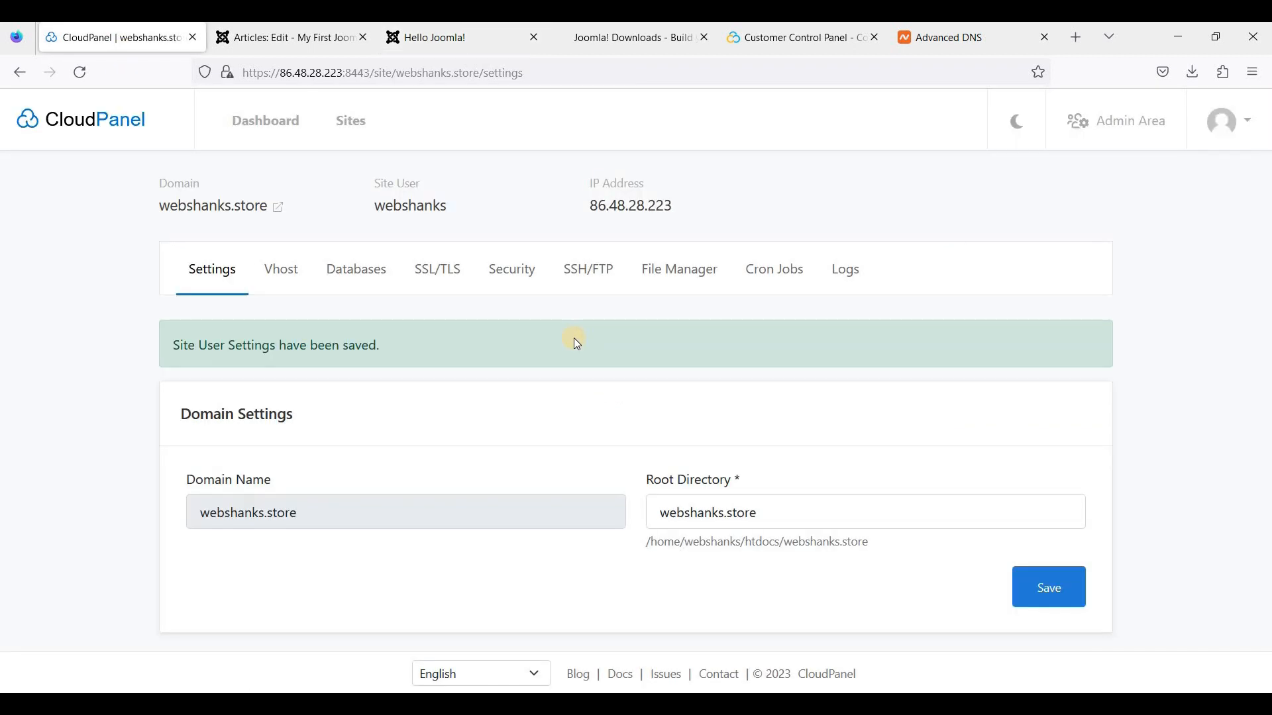